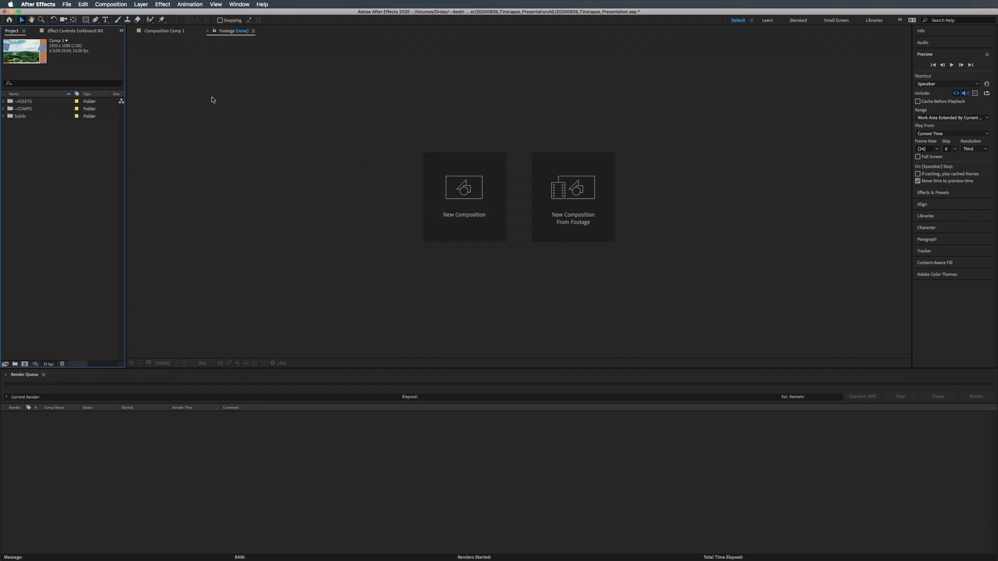
Create a composition named --MAIN COMP at 1920 x 1080 with a frame rate of 23.976 fps.
left_click(117, 5)
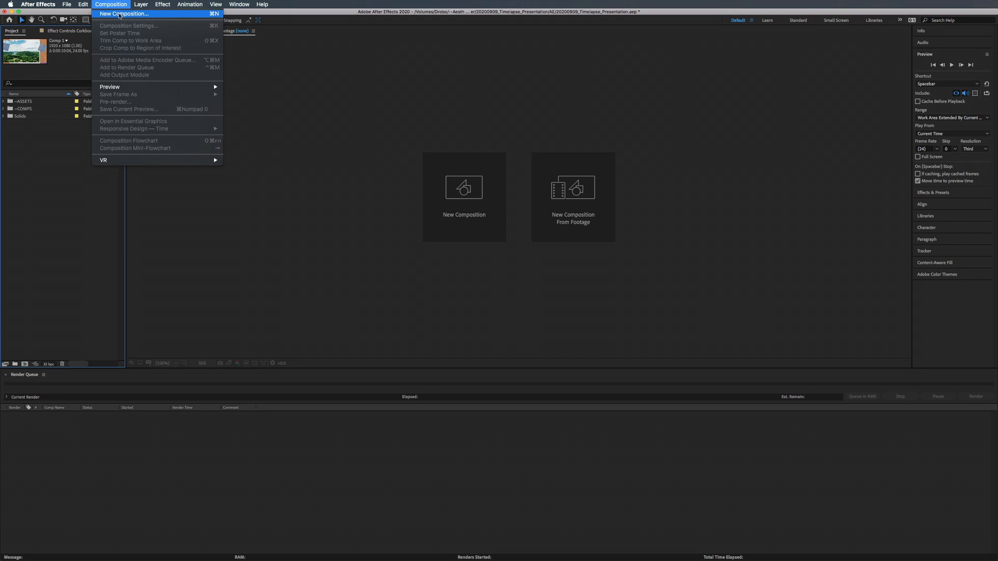
left_click(120, 14)
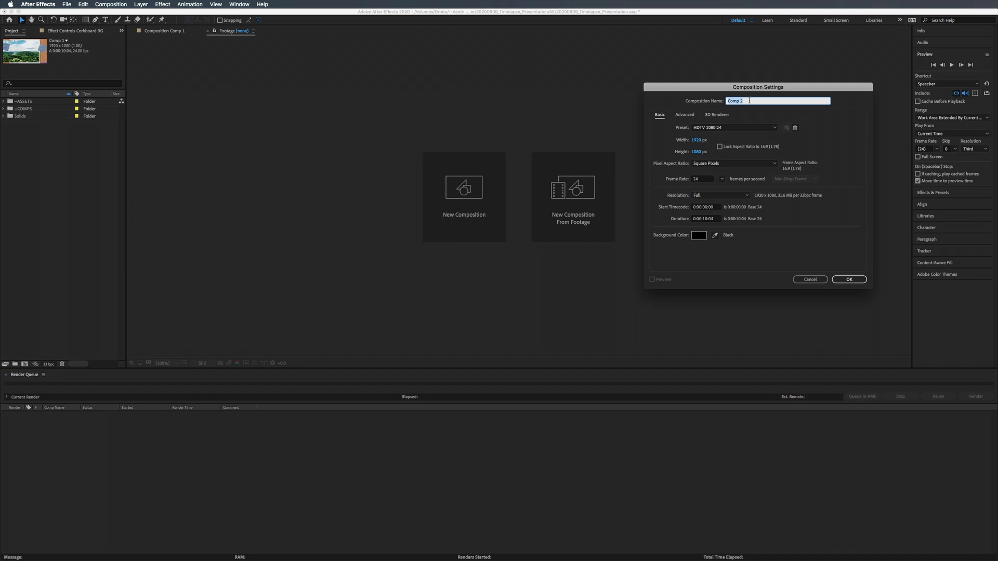
key("BackSpace")
type("--MAIN COMP")
key("Tab")
left_click(722, 179)
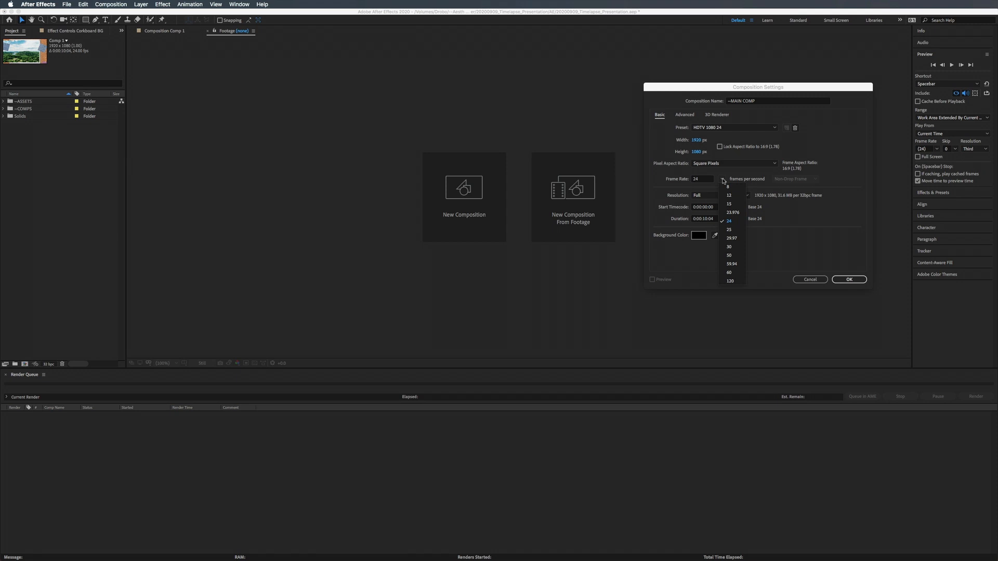
left_click(733, 213)
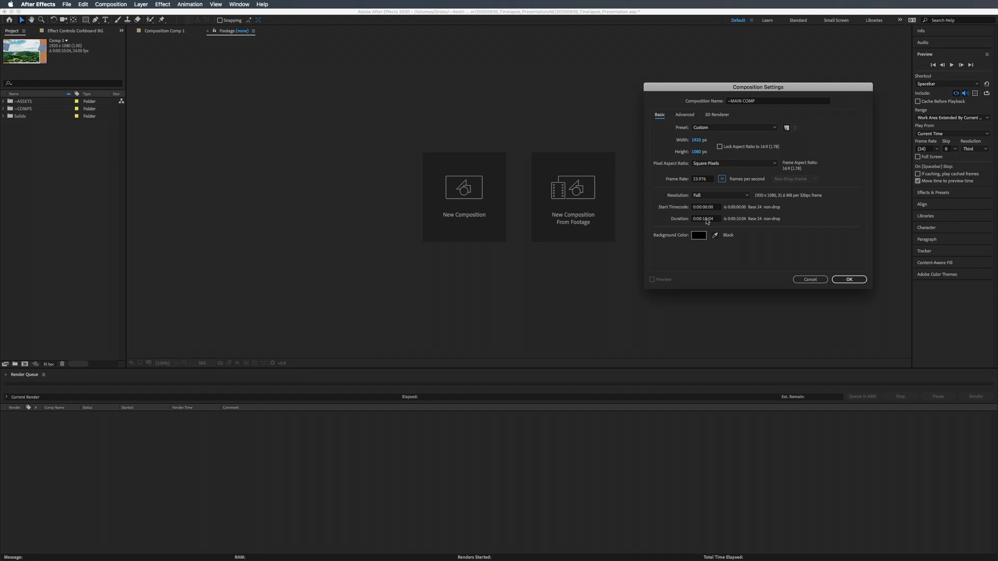
left_click(853, 281)
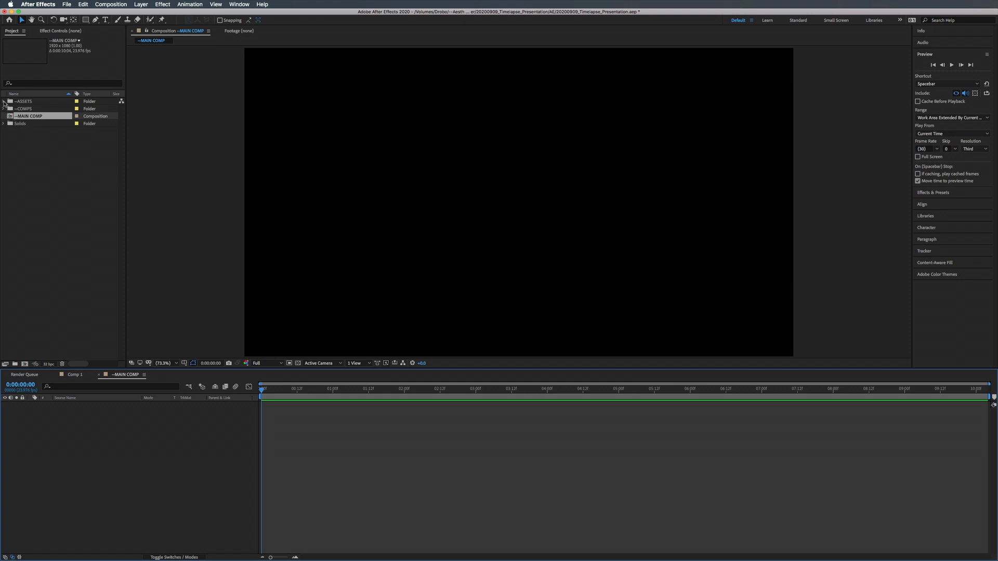
Add Cork_Board_ALBEDO.tif from the assets folder to the main composition as a layer.
left_click(4, 101)
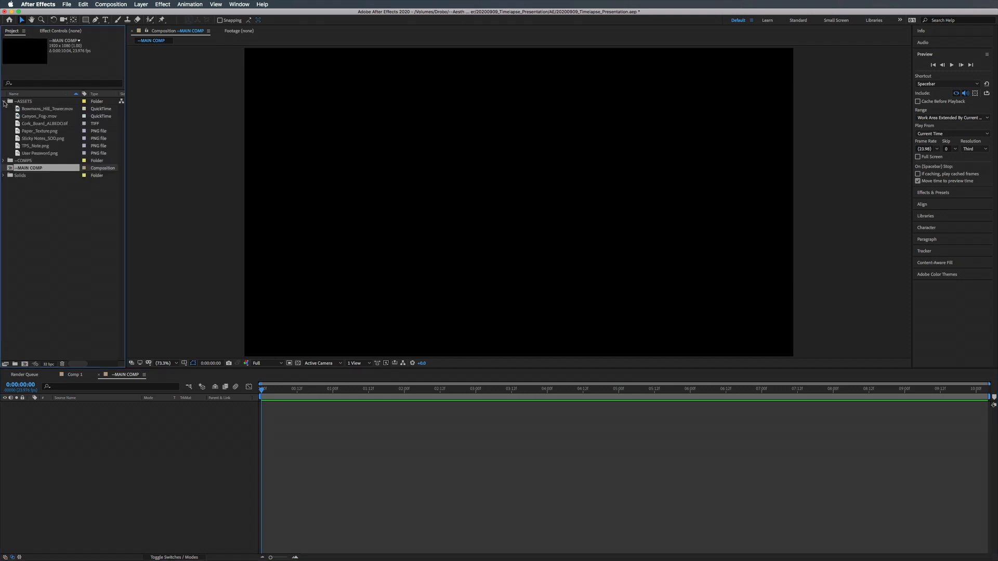
left_click(31, 124)
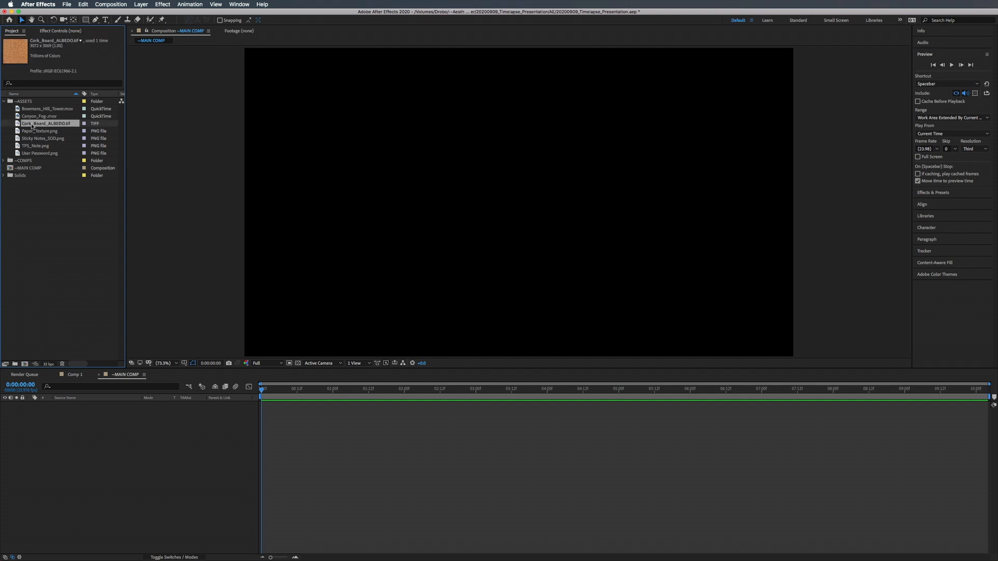
left_click_drag(32, 127, 82, 430)
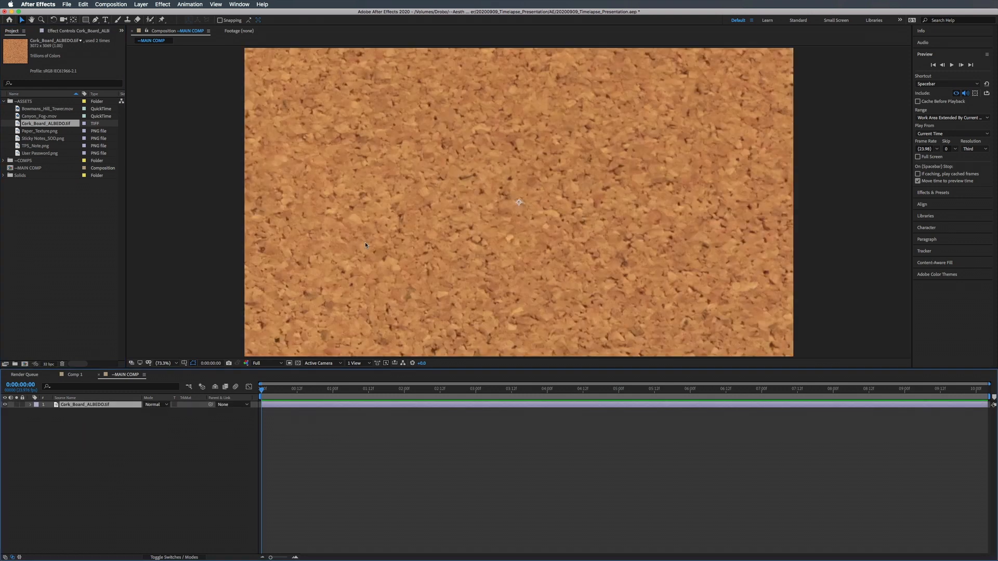
Scale the Cork_Board_ALBEDO.tif layer to 35% so its height fills the frame.
key("s")
left_click_drag(167, 411, 147, 418)
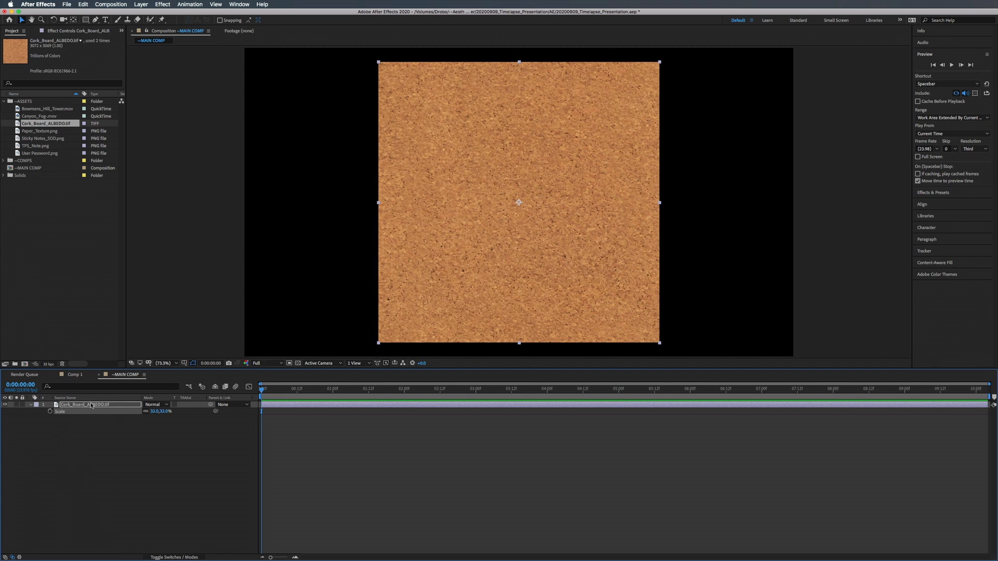
left_click(165, 411)
type("33")
key("Return")
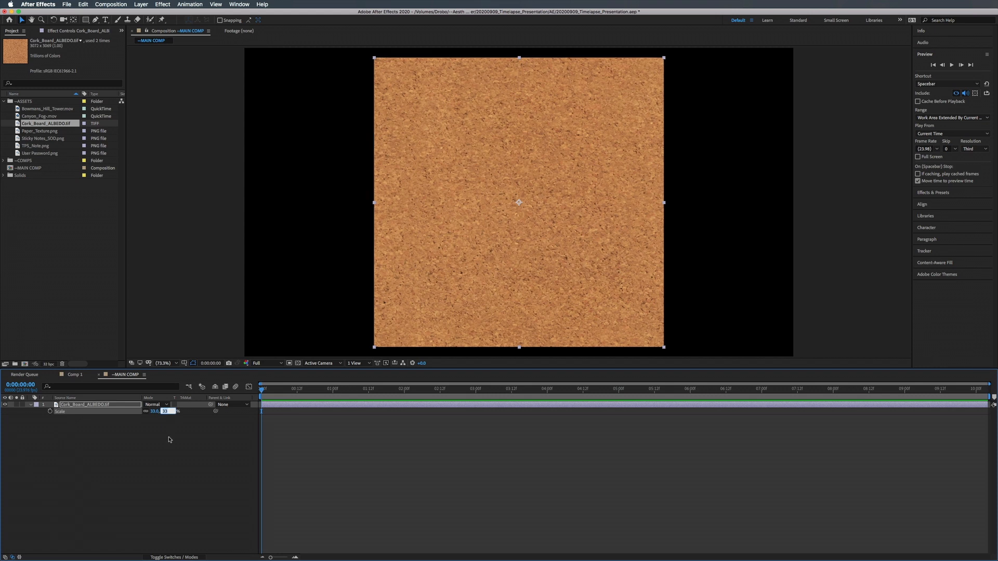
key("Up")
key("Up")
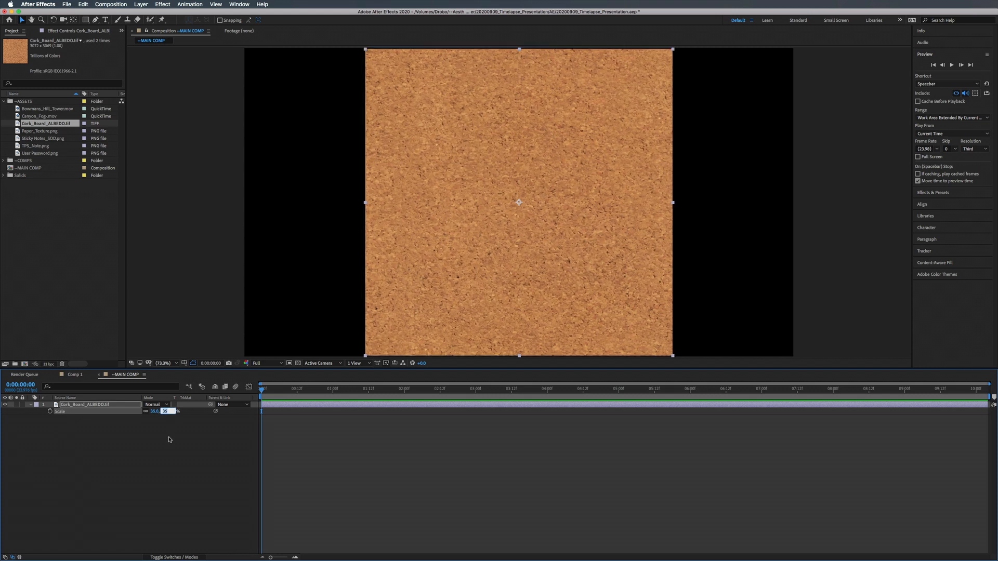
left_click(109, 407)
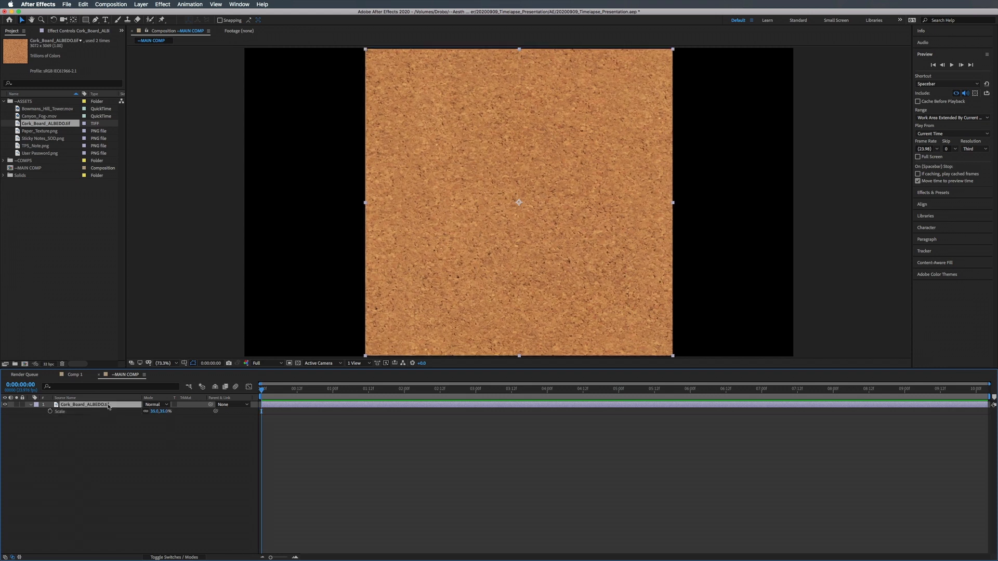
Find the Motion Tile effect and apply it to the Cork_Board_ALBEDO.tif layer.
left_click(931, 193)
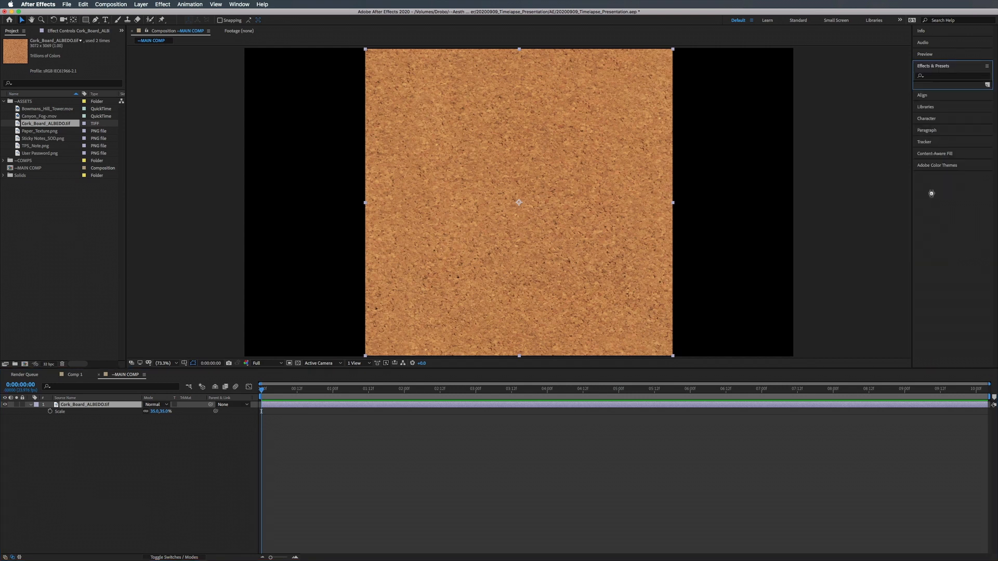
left_click(938, 76)
type("motio")
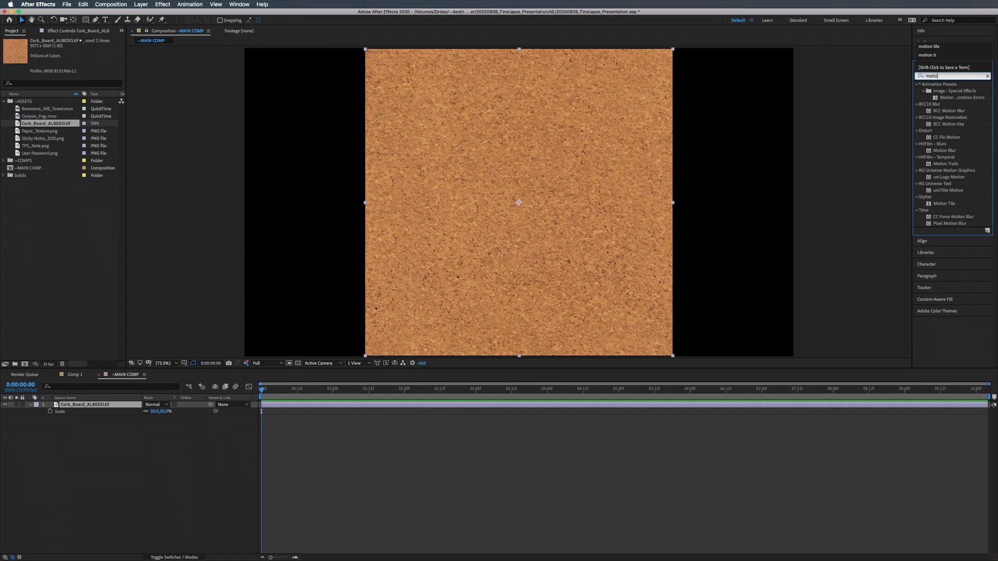
type("n tile")
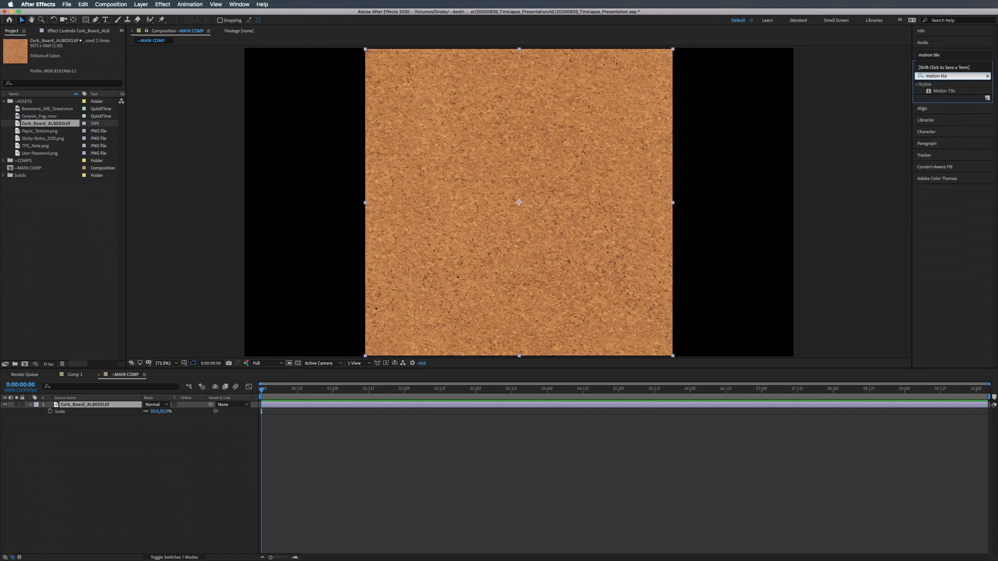
left_click_drag(944, 91, 864, 410)
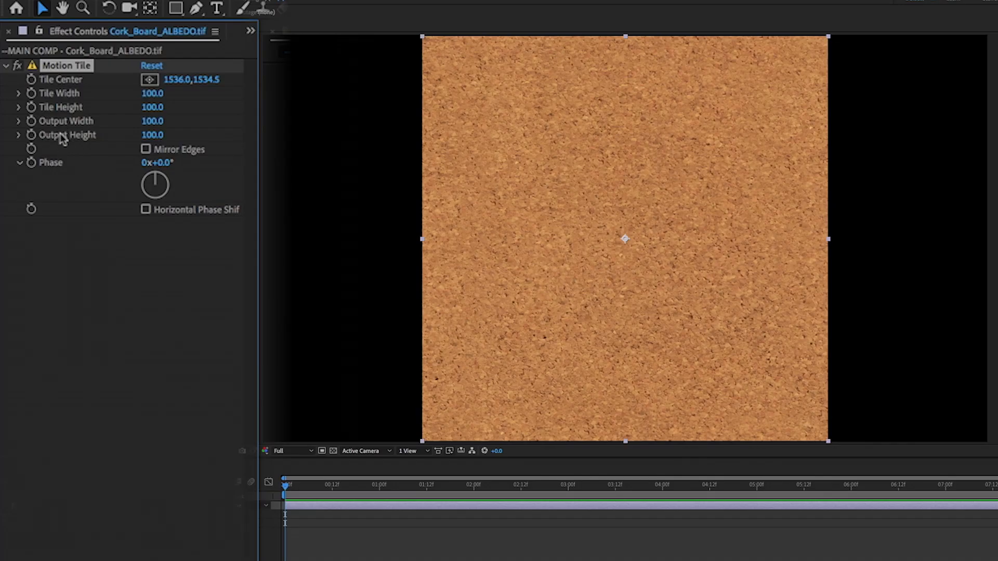
Set Motion Tile's Output Width to 210 and Output Height to 110 so the cork covers the frame.
left_click_drag(152, 120, 157, 121)
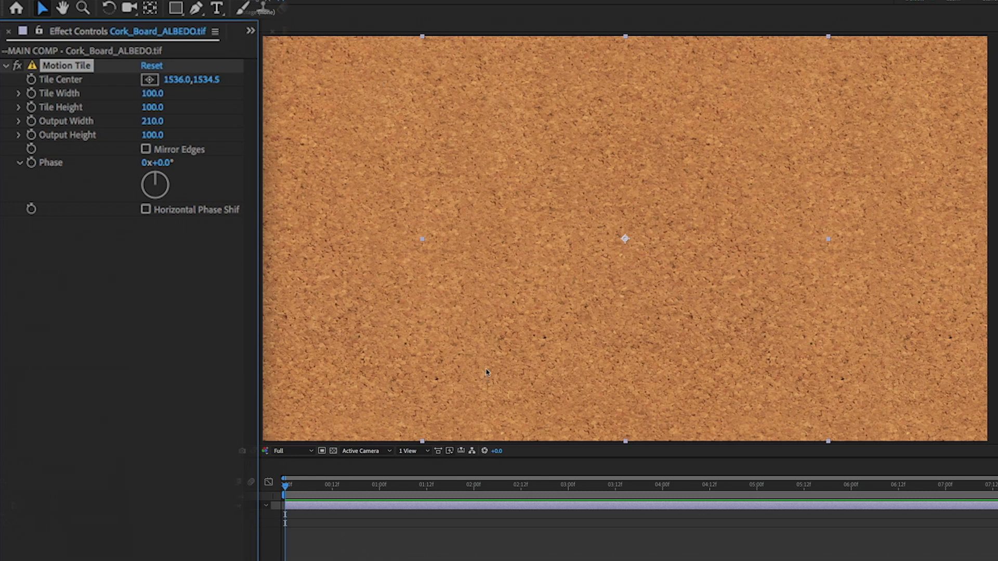
left_click(152, 135)
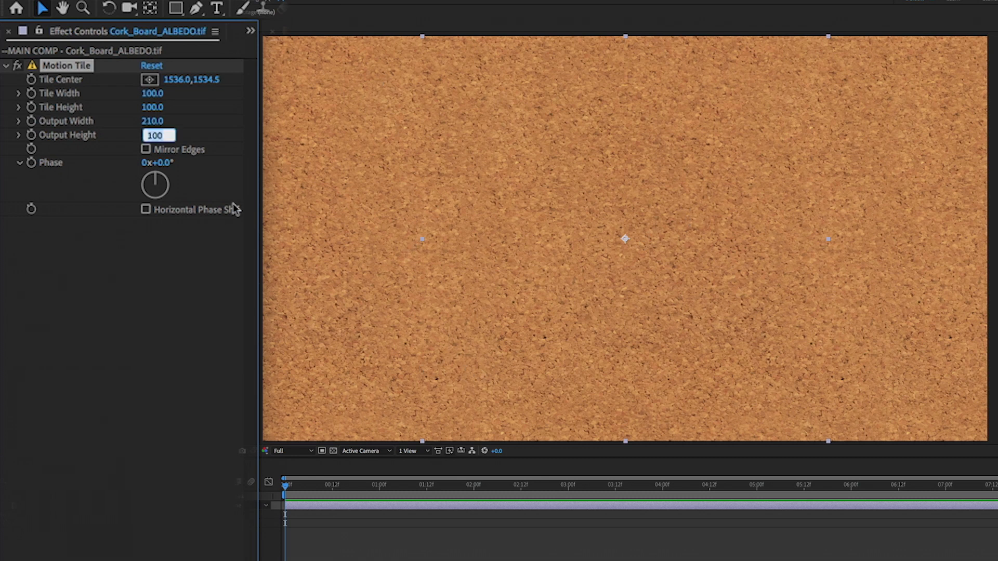
type("110")
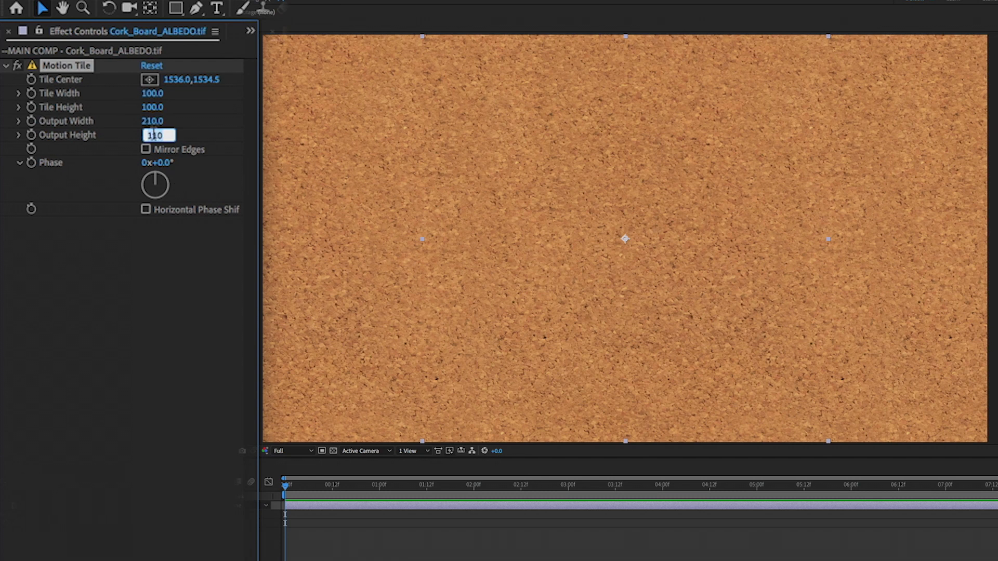
key("Return")
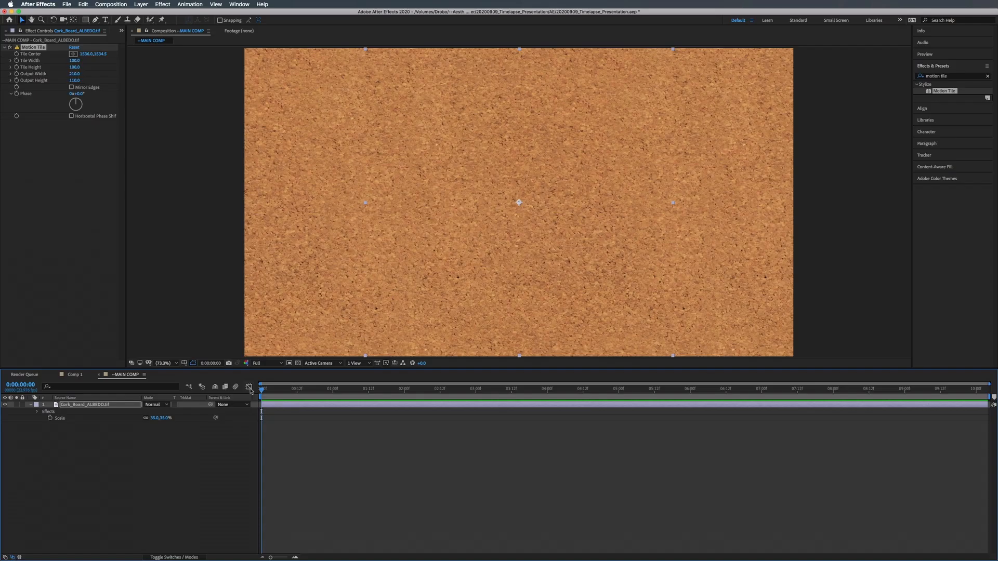
Pre-compose the cork board layer as Corkboard_BG, moving all attributes into the new composition.
left_click_drag(269, 390, 321, 390)
left_click(110, 405)
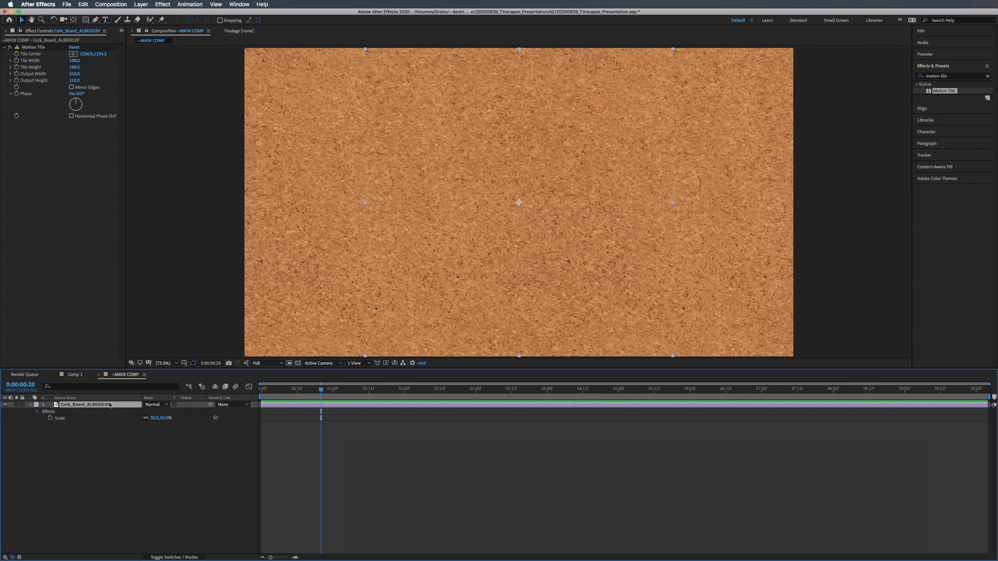
key("super+shift+c")
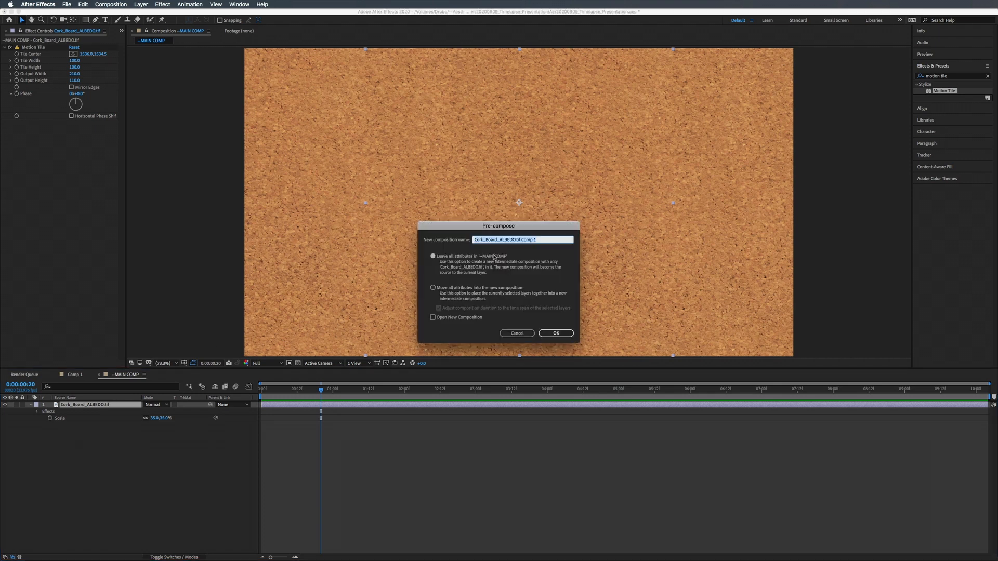
key("BackSpace")
type("Corkboard_BG")
left_click(456, 289)
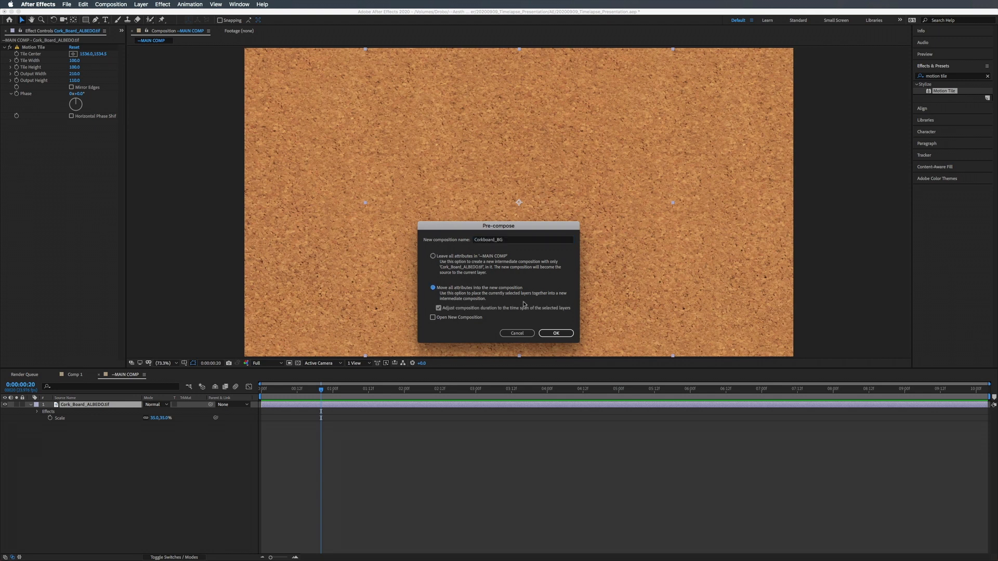
left_click(554, 334)
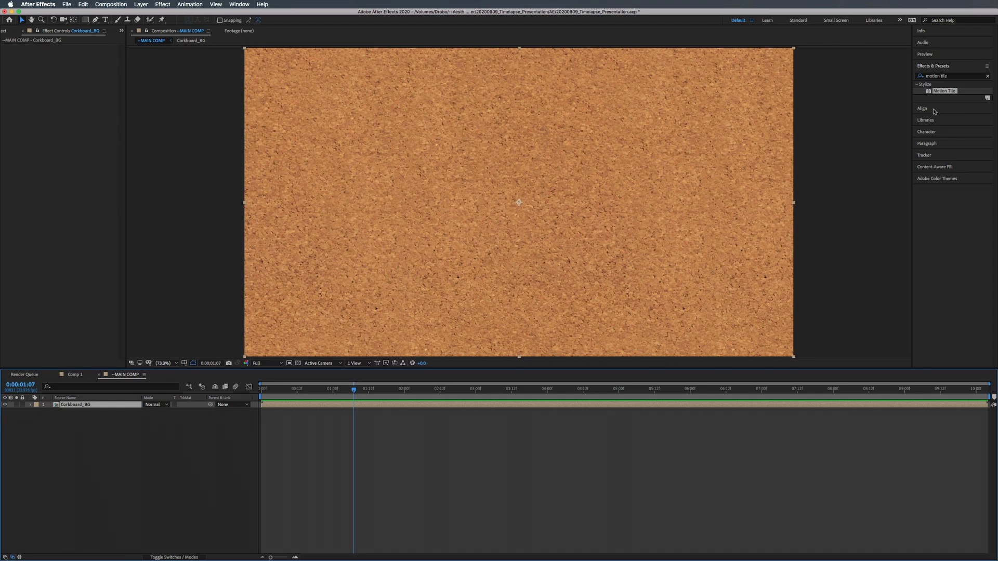
Set the preview playback resolution to Half.
left_click(937, 55)
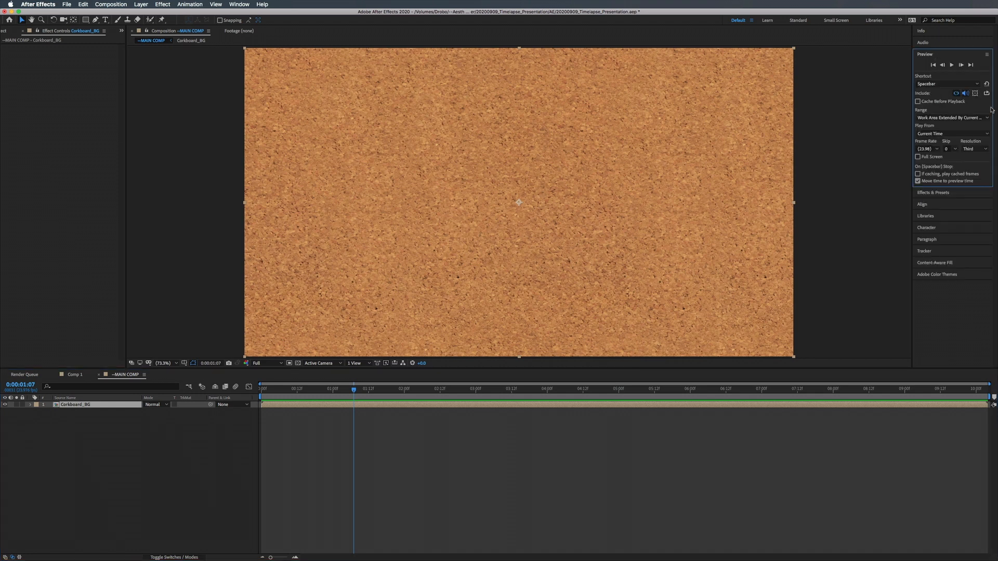
left_click(977, 149)
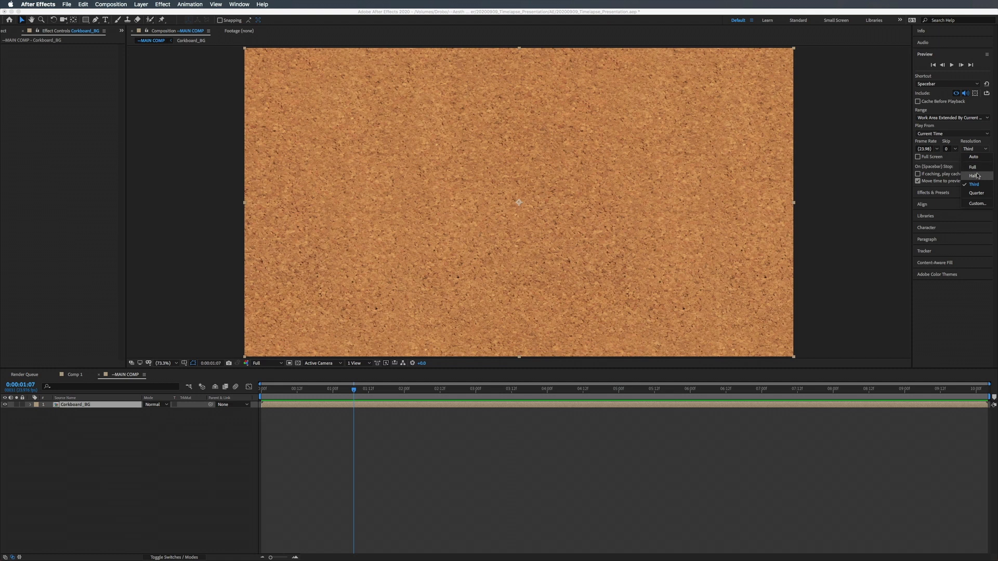
left_click(977, 176)
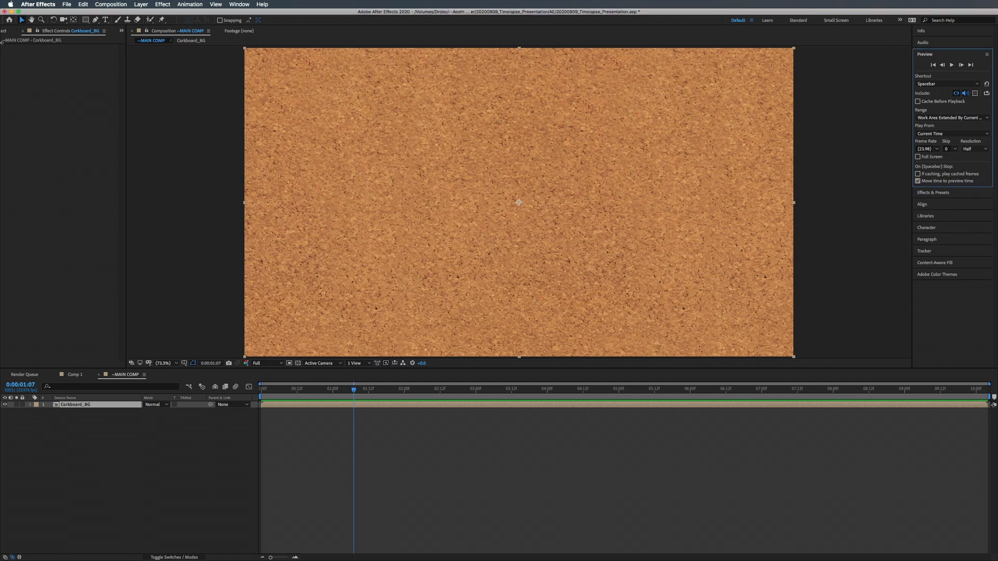
Add Paper_Texture.png to the main composition, starting at the first frame and stacked above Corkboard_BG.
left_click(3, 31)
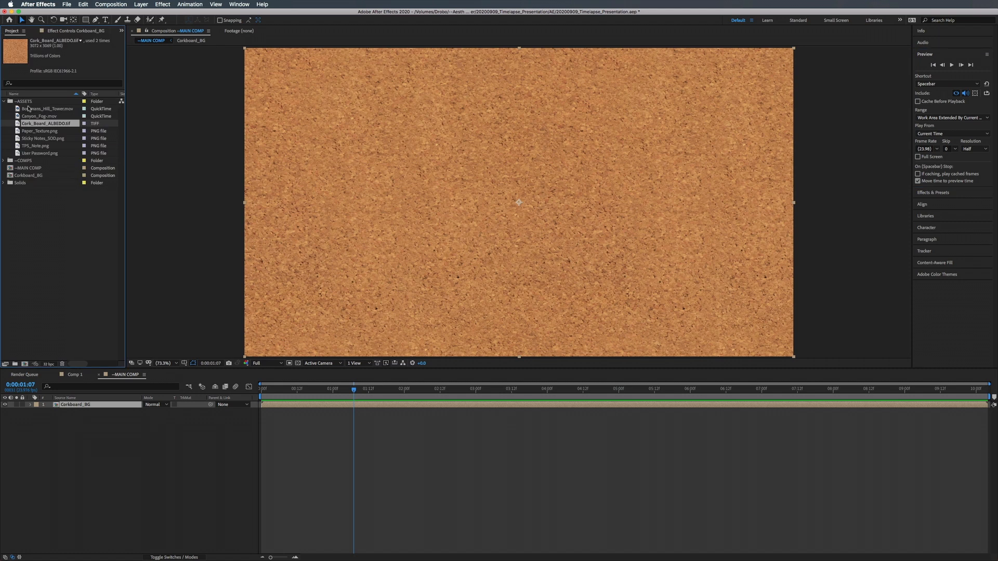
left_click(32, 132)
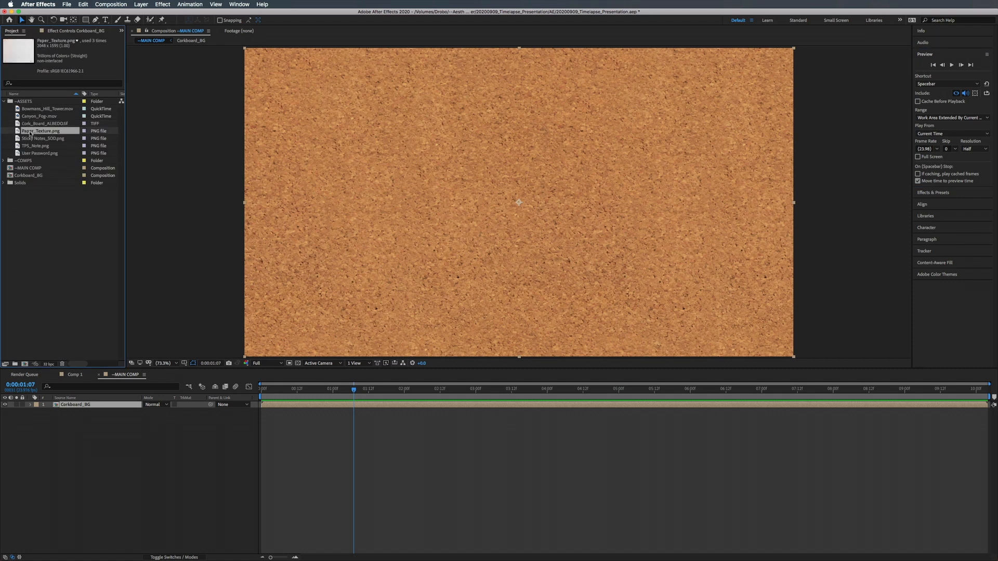
left_click_drag(30, 133, 397, 435)
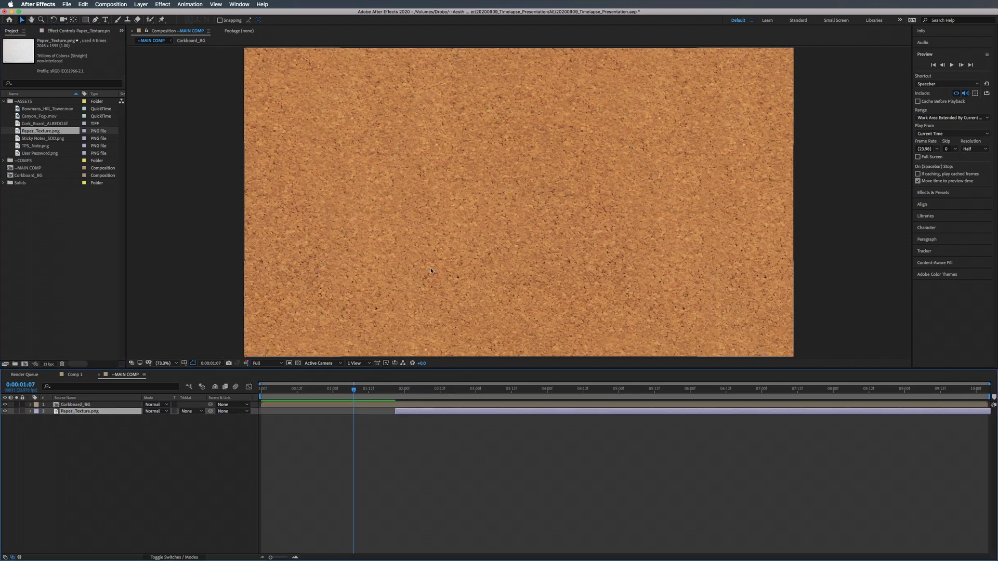
left_click_drag(482, 411, 346, 411)
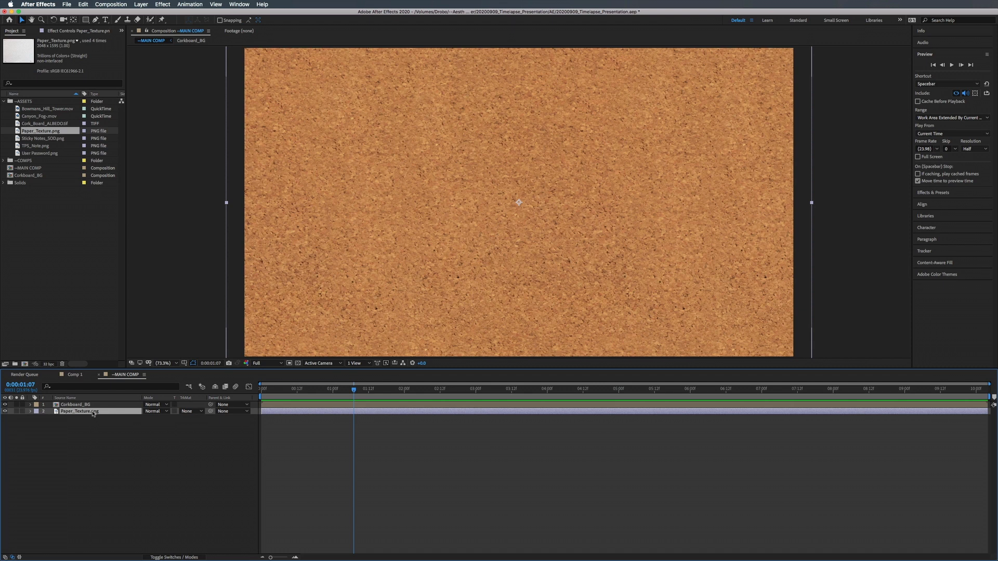
left_click_drag(93, 414, 95, 405)
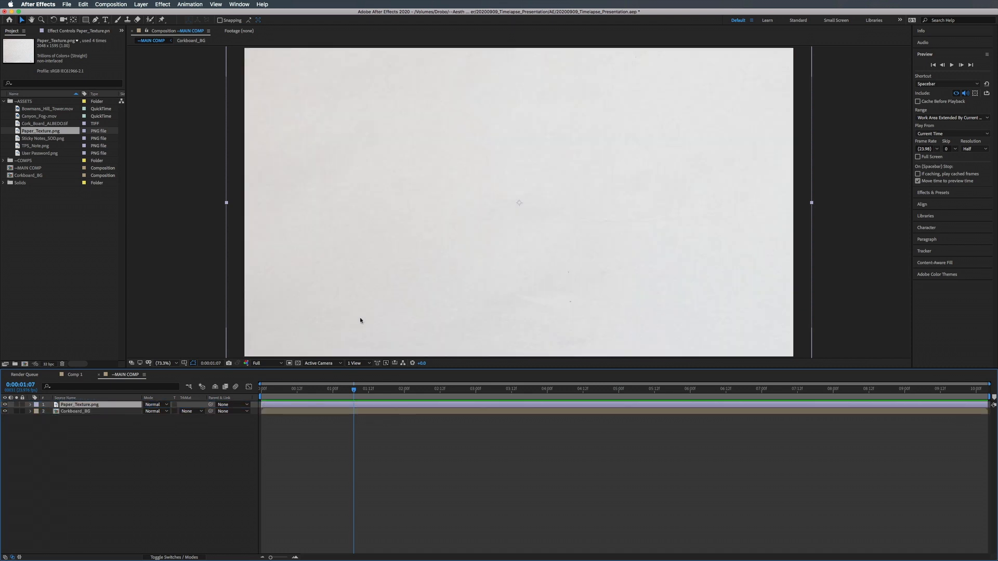
Scale the Paper_Texture.png layer down to 64% so the cork background surrounds the paper.
key("s")
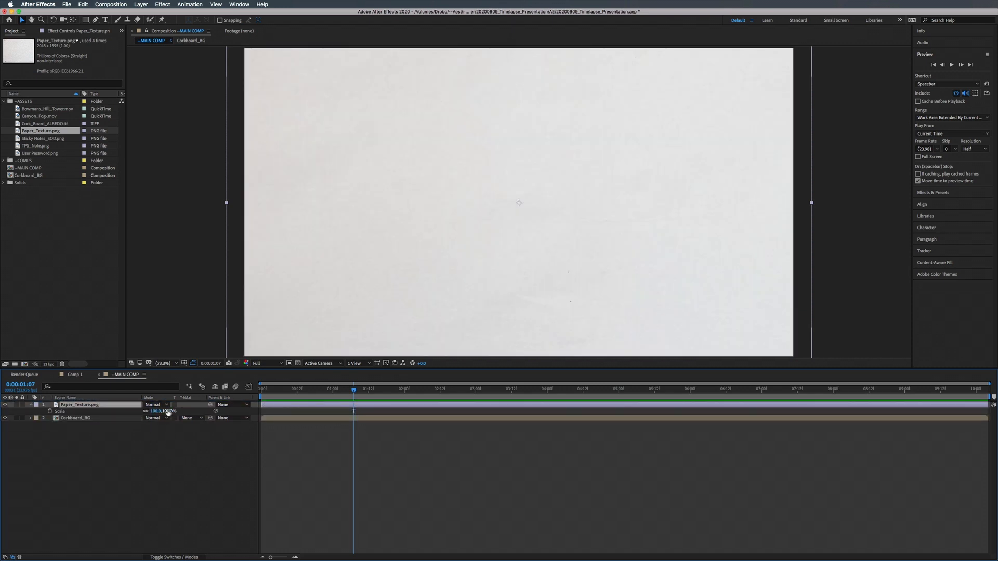
left_click_drag(167, 411, 164, 420)
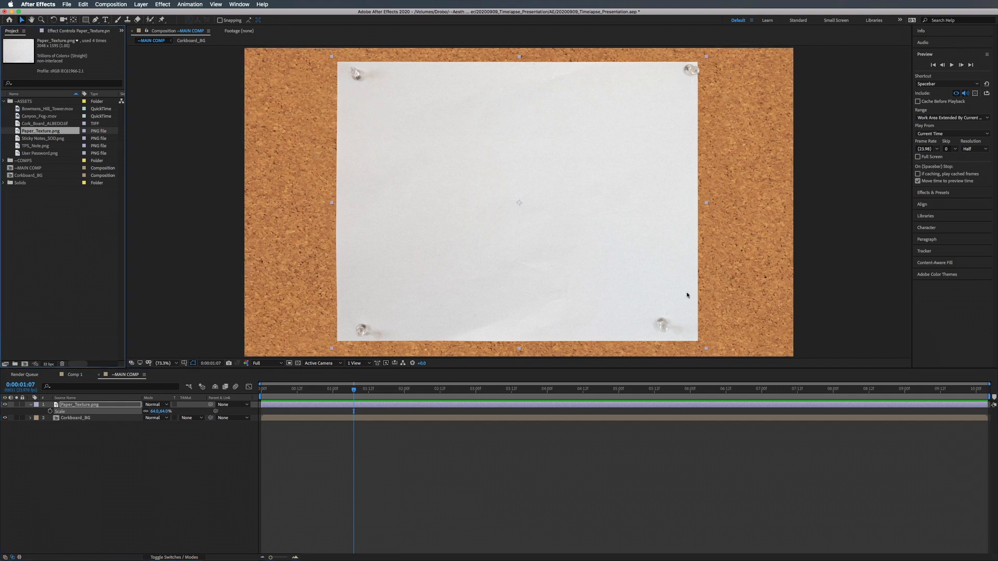
left_click(84, 406)
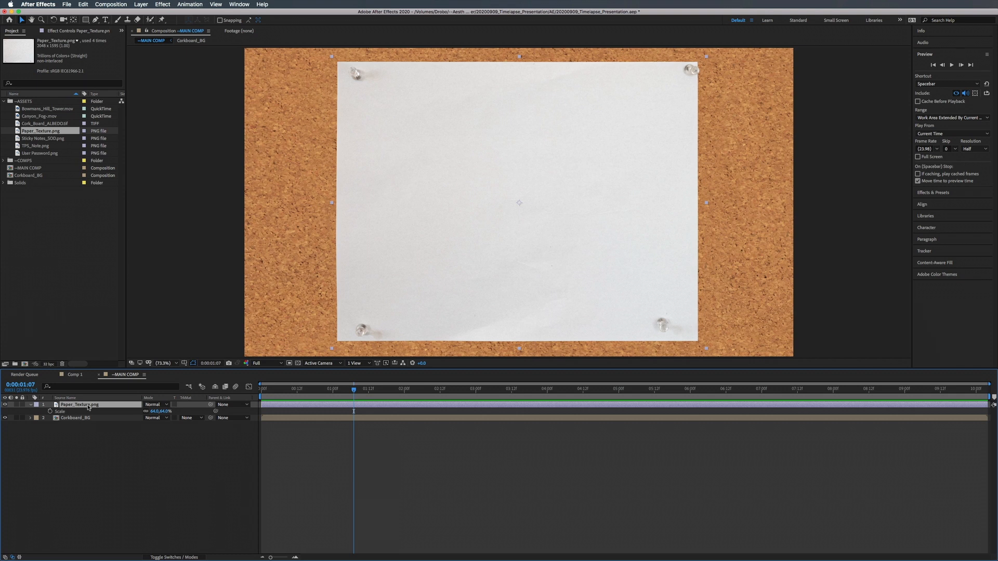
Duplicate the Paper_Texture.png layer in the main composition and hide the upper copy.
key("super+d")
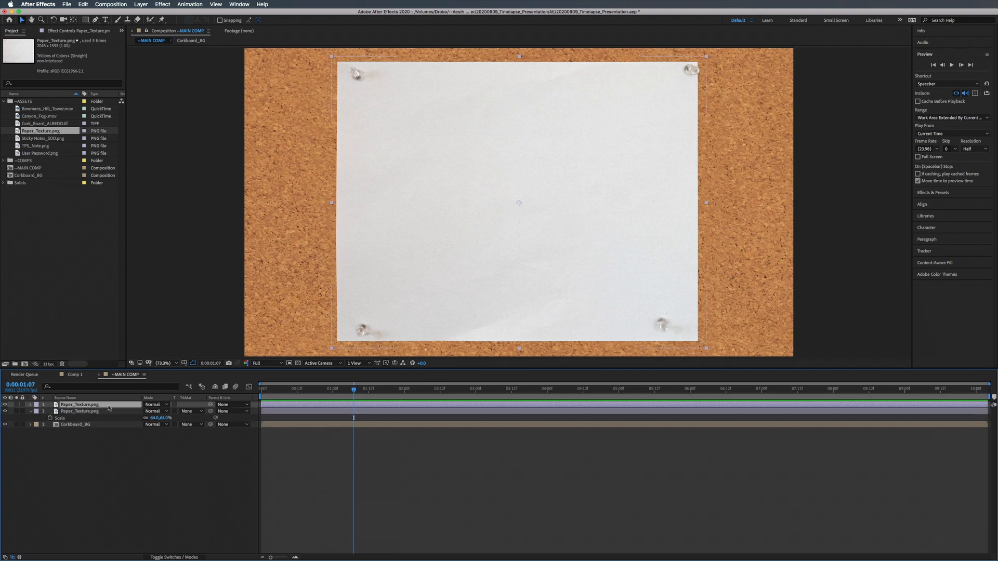
left_click(88, 7)
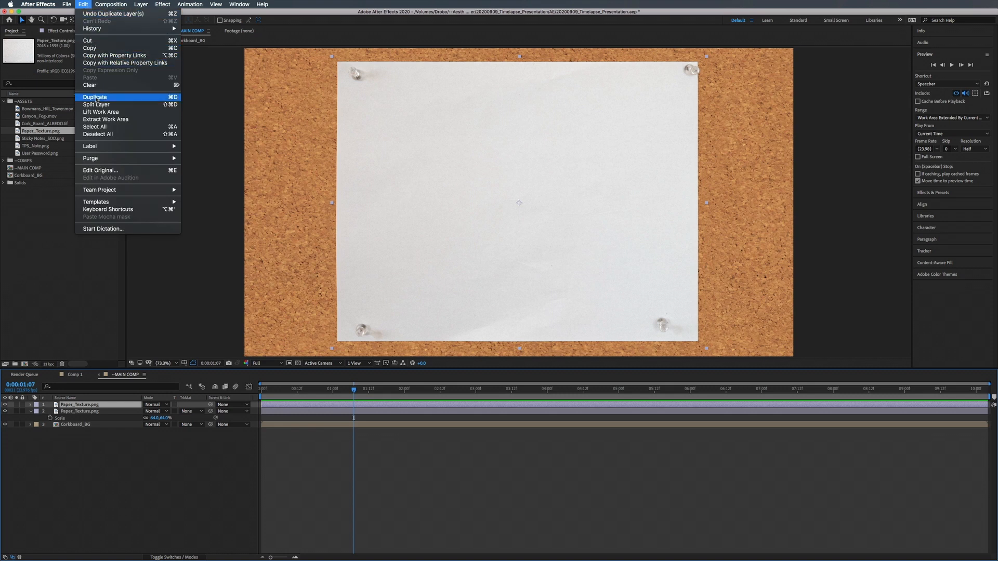
left_click(95, 413)
left_click(5, 405)
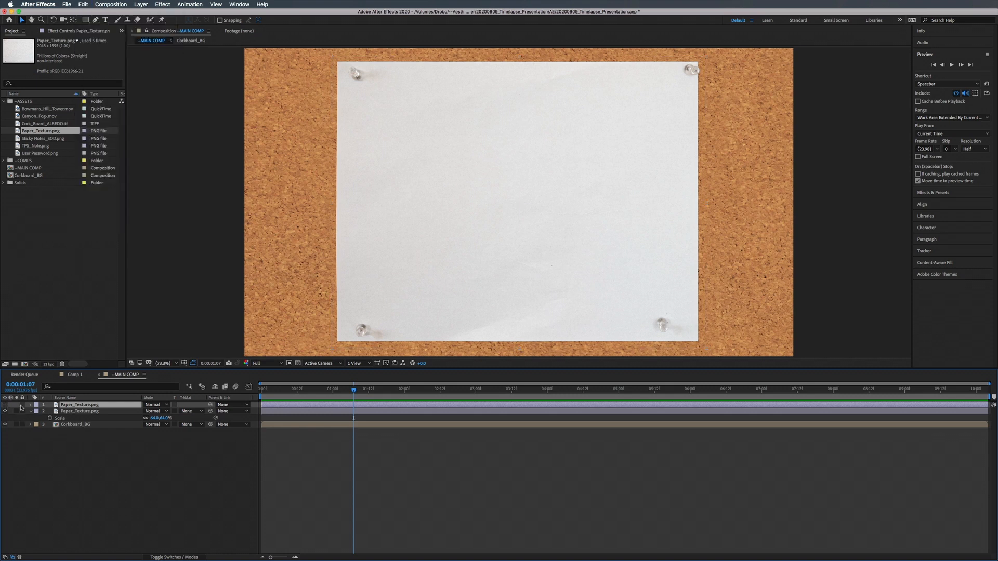
Apply the Fill effect to the lower Paper_Texture.png layer.
left_click(84, 411)
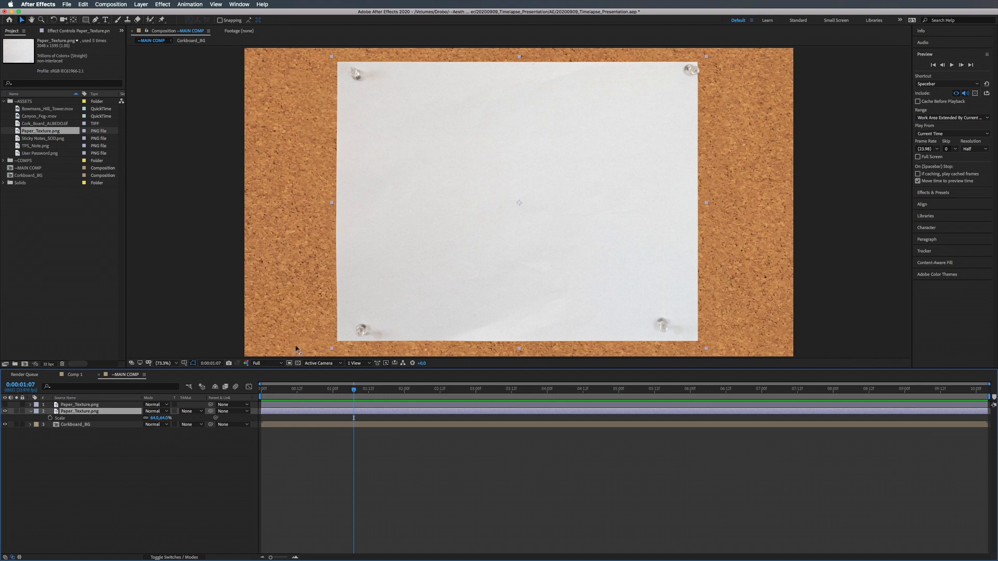
left_click(935, 193)
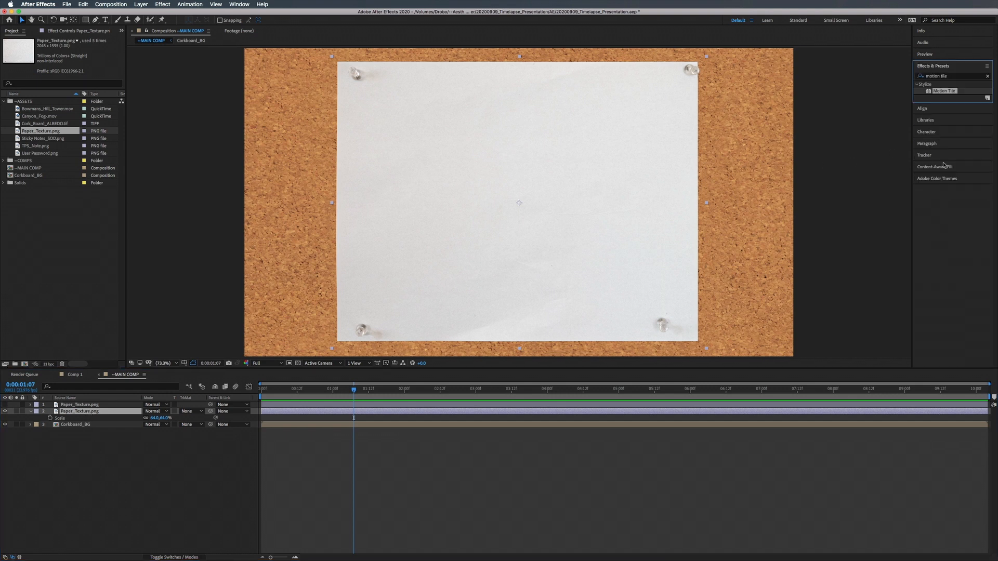
left_click(953, 77)
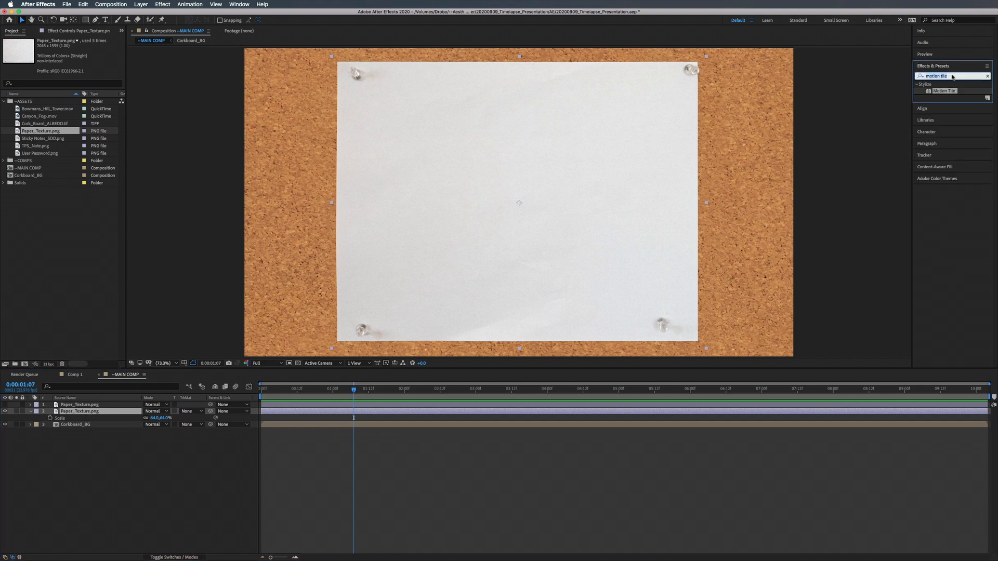
type("fill")
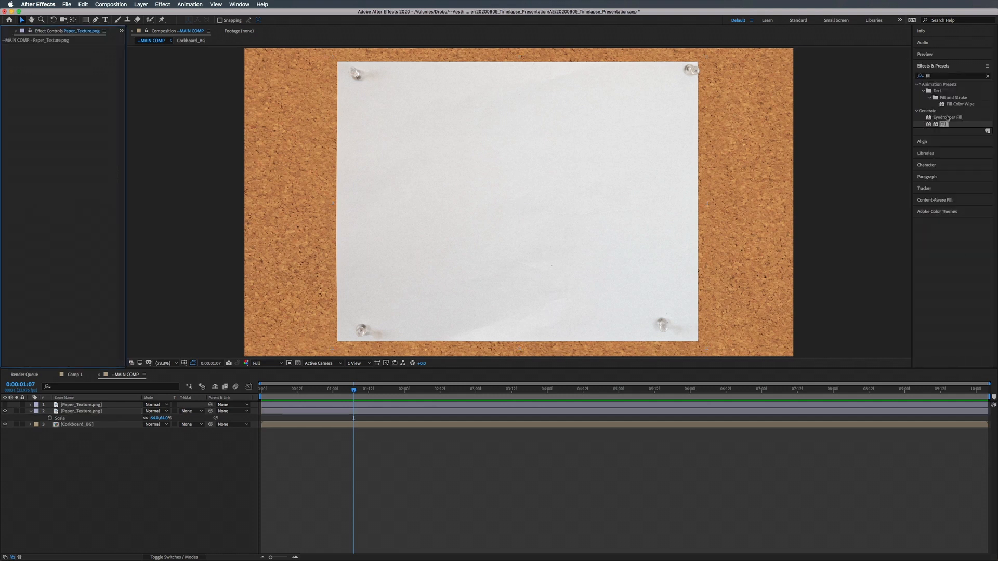
left_click_drag(945, 125, 949, 133)
left_click_drag(458, 401, 103, 413)
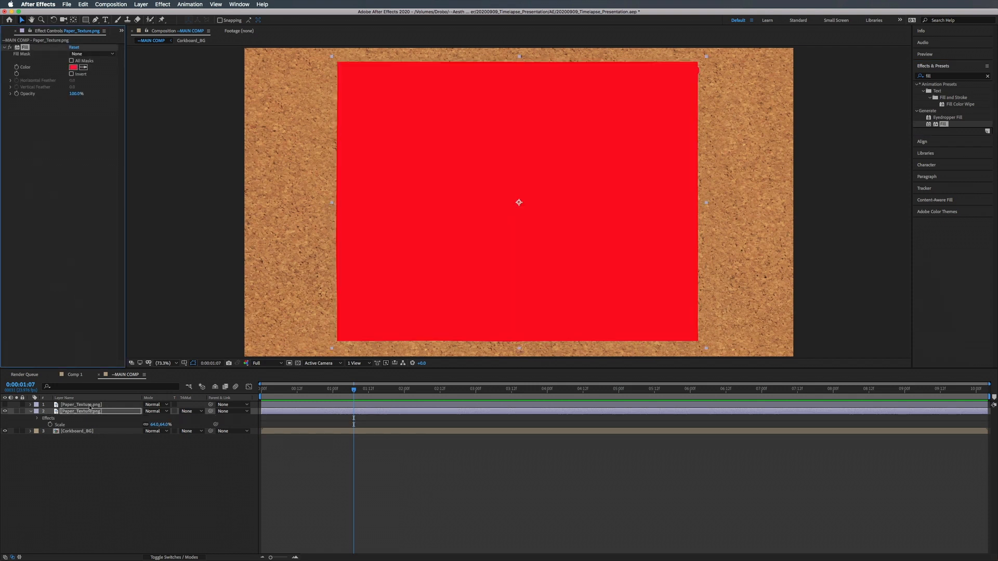
Rename the filled Paper_Texture.png layer as Paper Shadow.
left_click(94, 412)
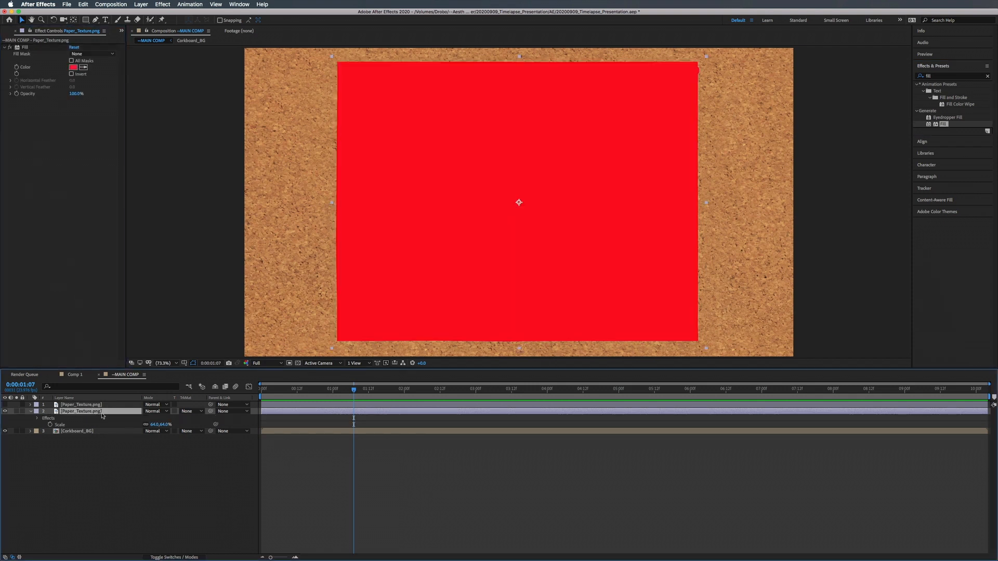
key("Return")
type("Paper Shadow")
key("Return")
Sample the Paper Shadow fill color from the cork background and darken it to a muted brown with 23% saturation and 15% brightness.
left_click(83, 67)
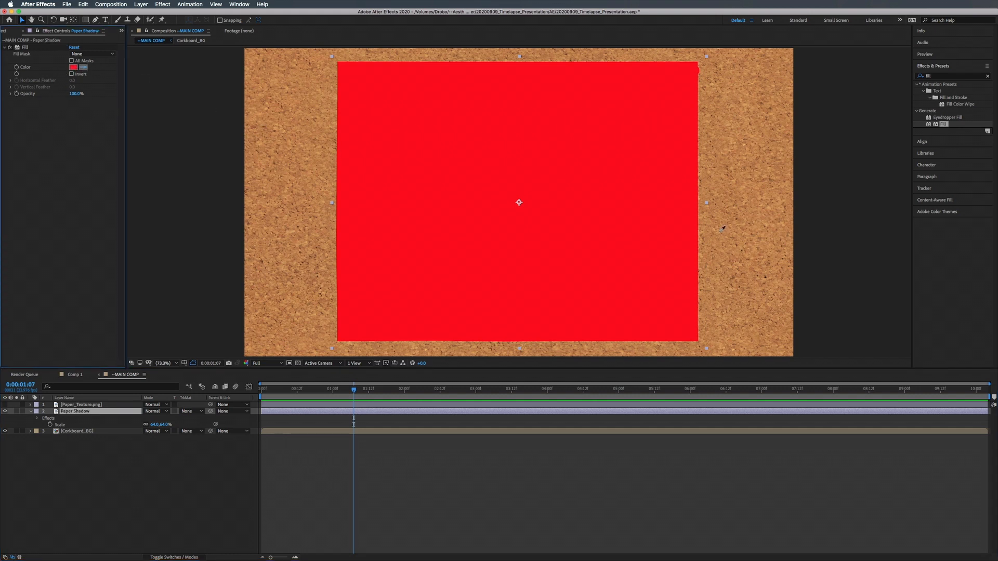
left_click(702, 204)
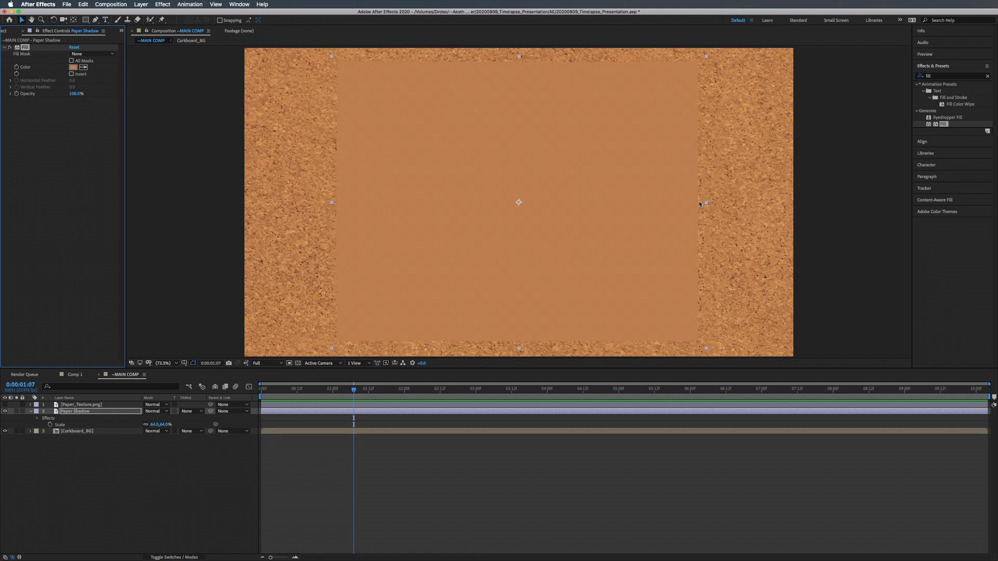
left_click(73, 67)
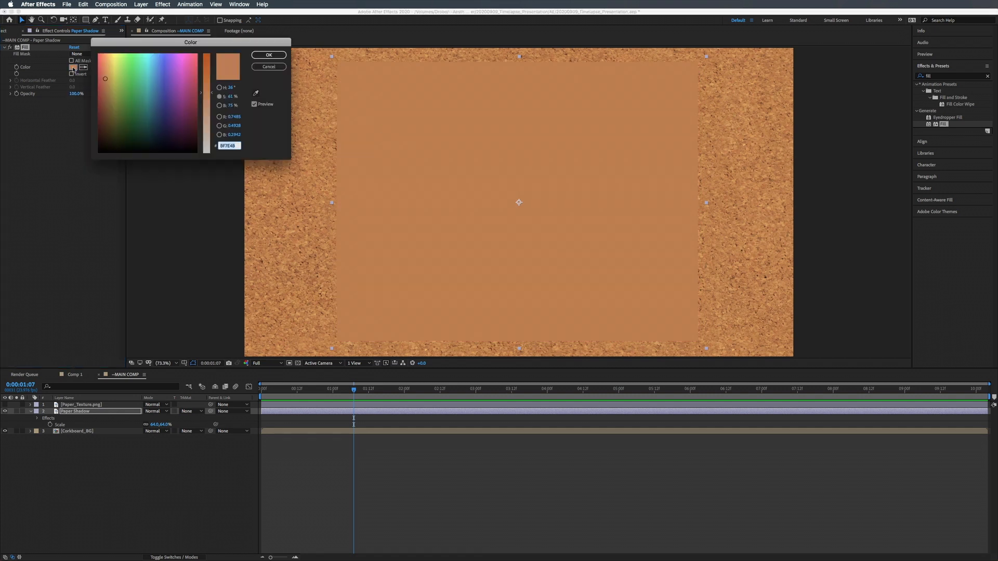
left_click(219, 105)
left_click_drag(213, 83, 211, 138)
left_click(219, 96)
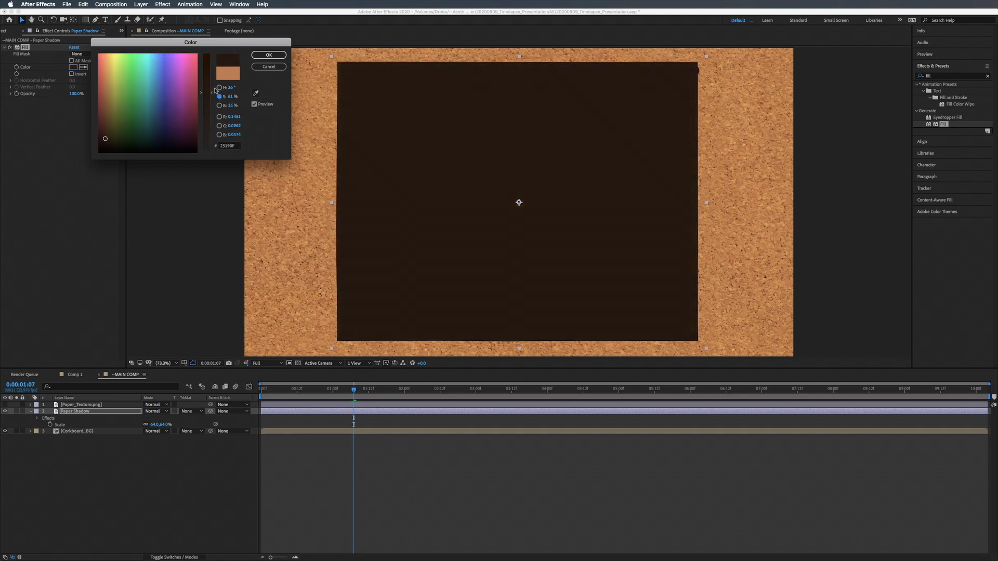
left_click_drag(212, 94, 208, 132)
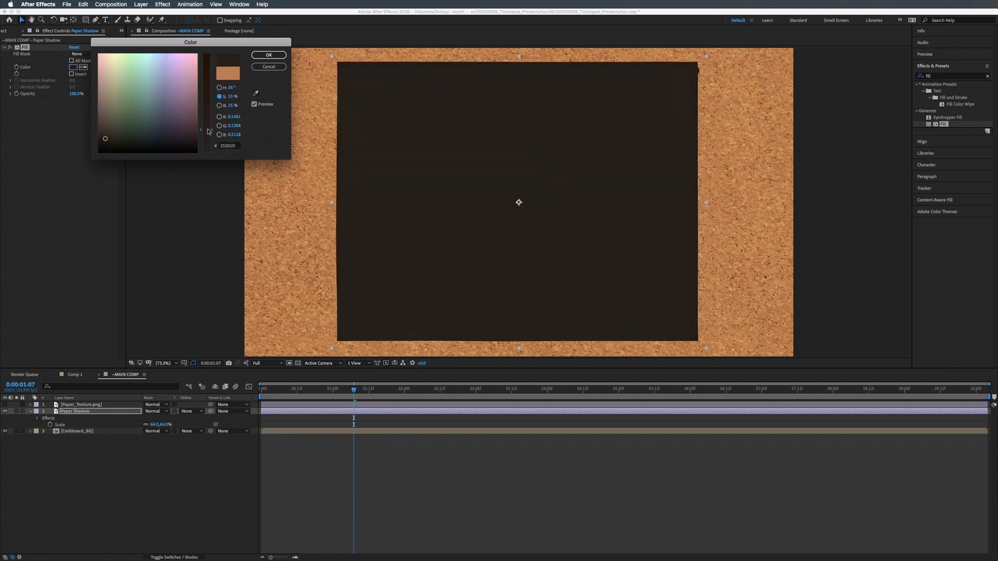
left_click(269, 54)
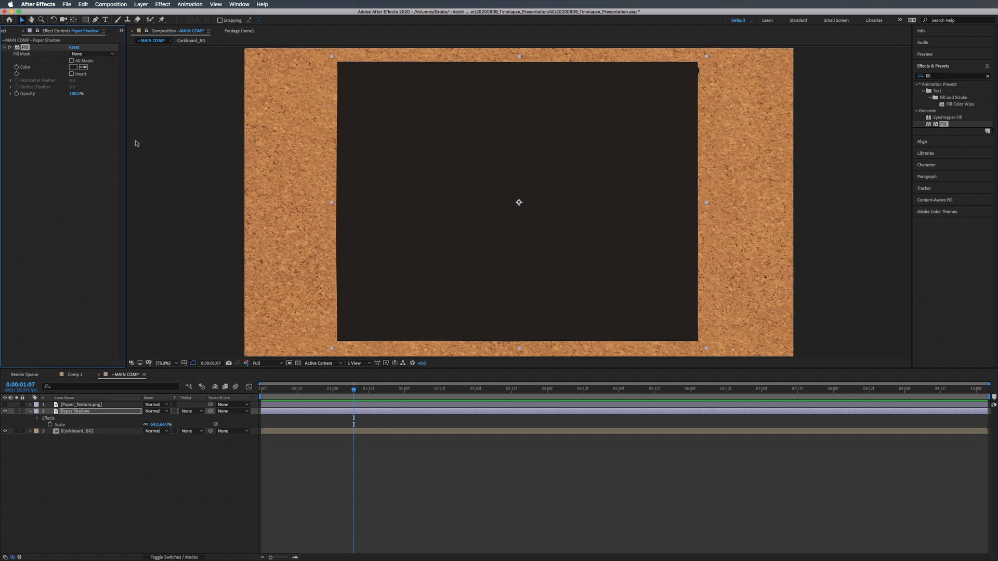
Find the Fast Box Blur effect and apply it to the Paper Shadow layer.
left_click(956, 78)
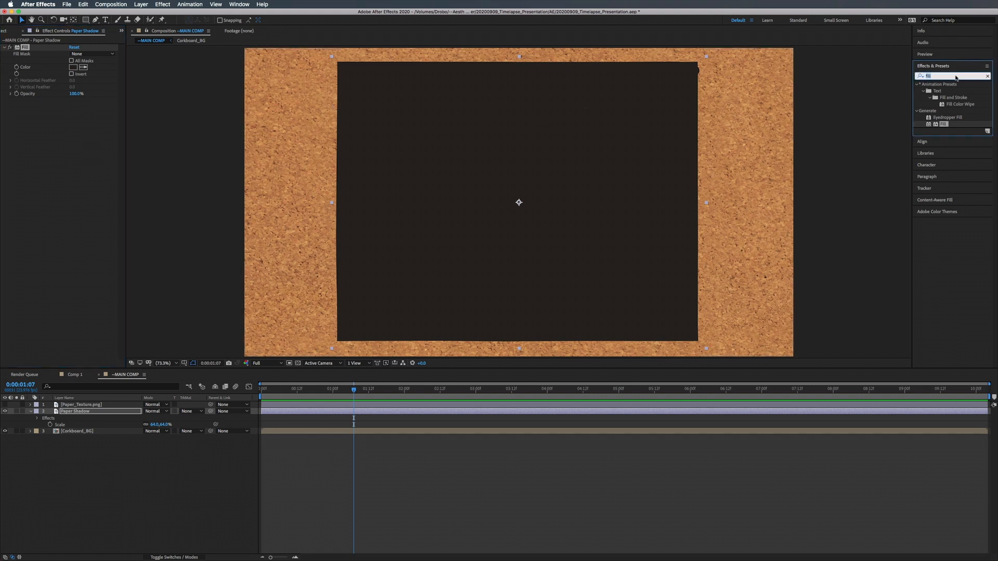
key("BackSpace")
key("BackSpace")
key("BackSpace")
key("BackSpace")
type("fast")
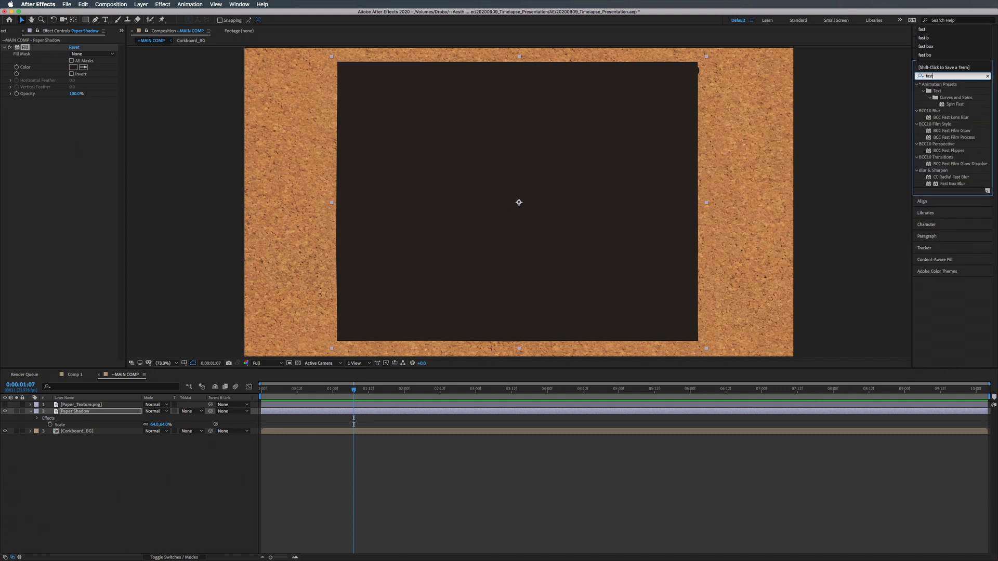
type("box")
left_click_drag(952, 91, 60, 155)
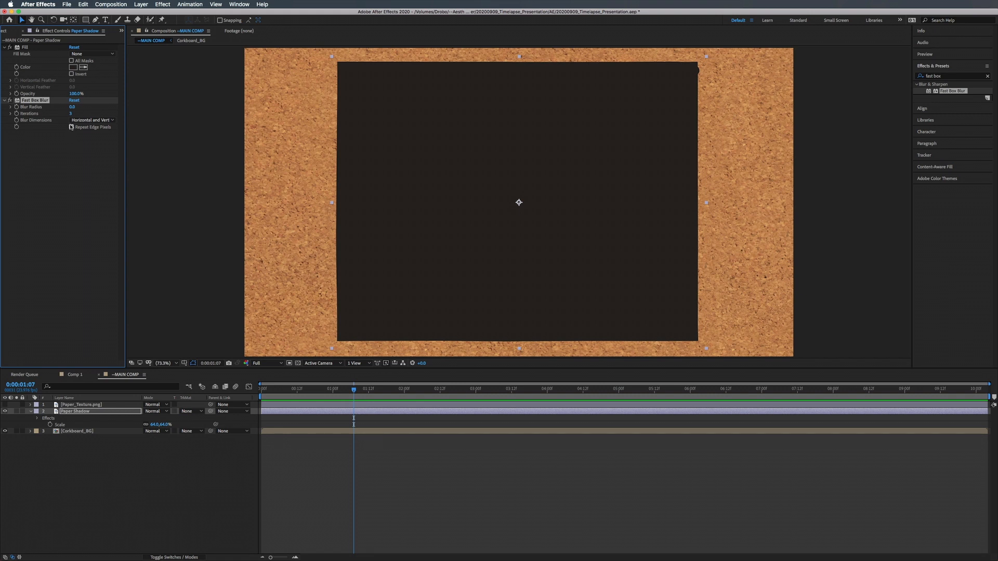
Set the shadow's blur radius to 14 and turn on Repeat Edge Pixels.
left_click(72, 107)
type("2")
key("BackSpace")
type("5")
key("BackSpace")
type("11")
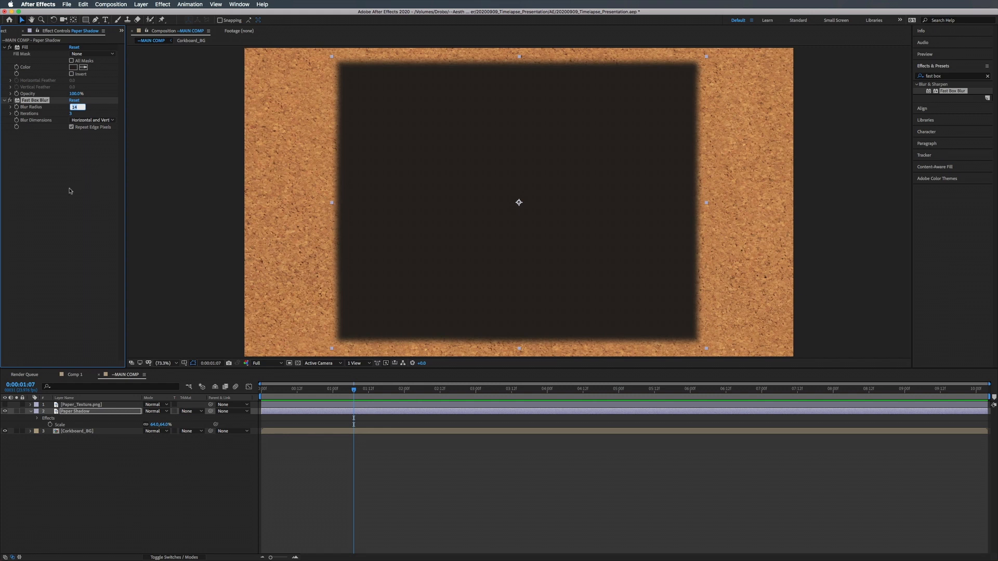
key("Return")
Show the top Paper_Texture.png layer again and nudge the Paper Shadow layer slightly right and down from behind the paper.
left_click(73, 405)
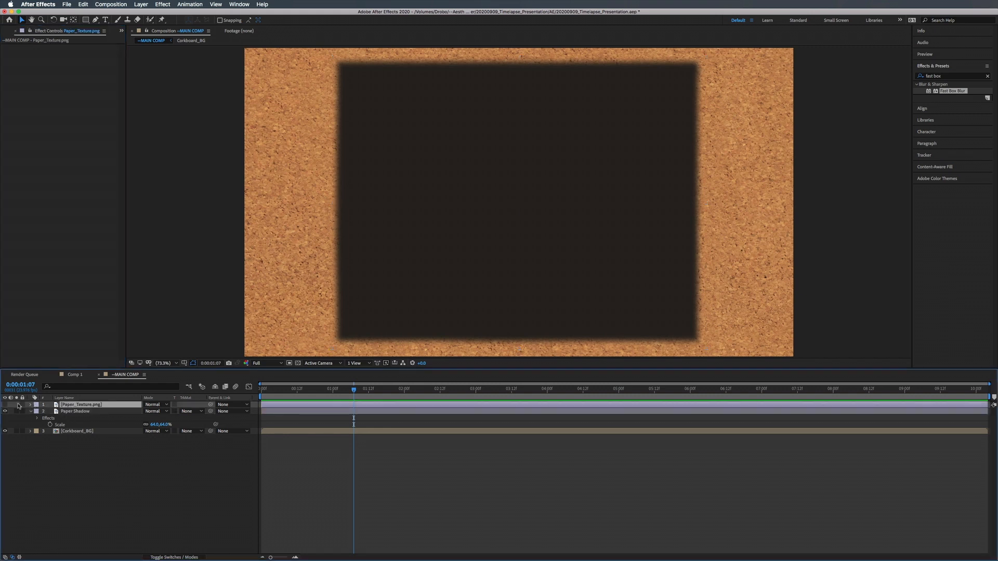
left_click(5, 404)
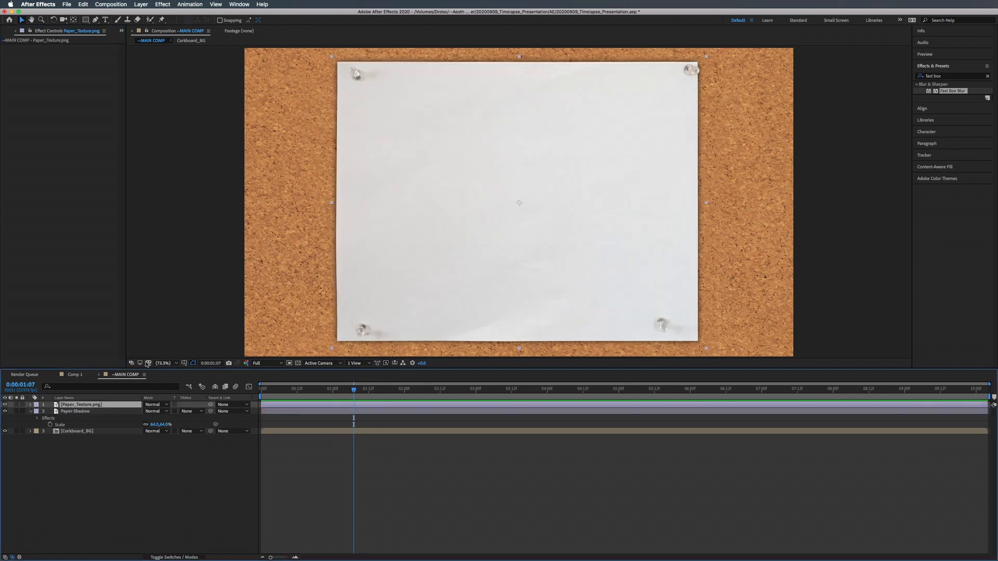
left_click(81, 411)
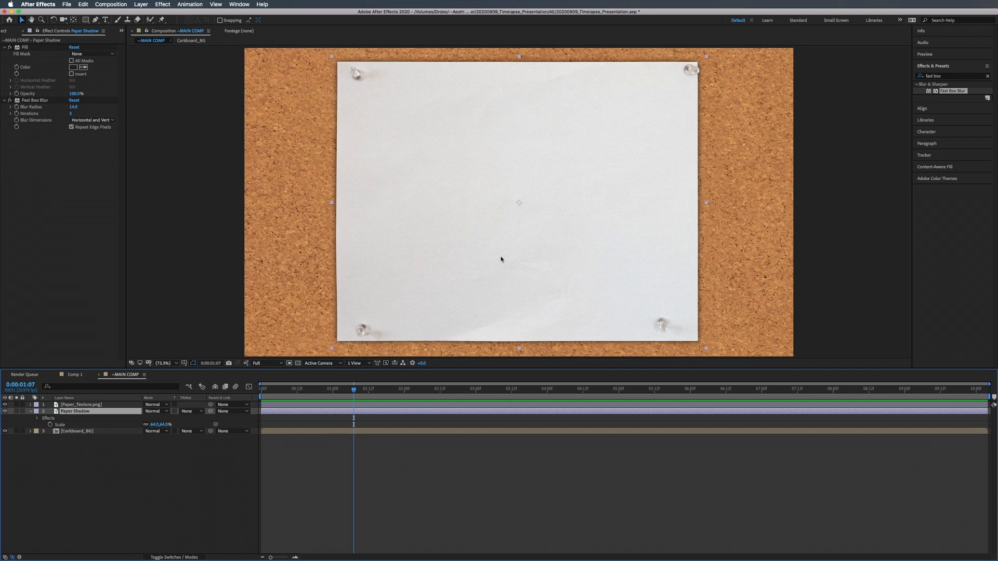
left_click(23, 21)
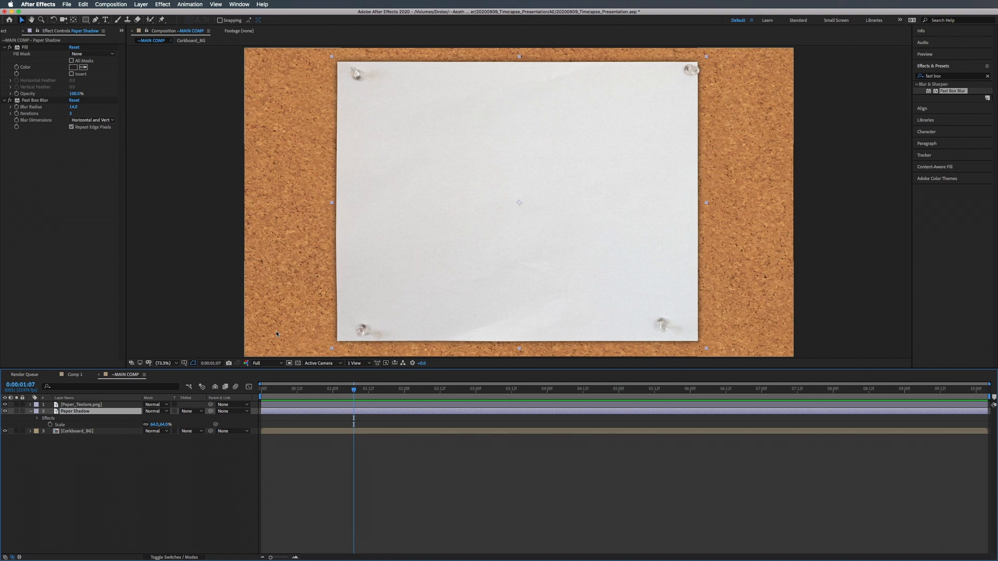
key("Right")
key("Right")
key("Right")
key("Right")
key("Right")
key("Right")
key("Right")
key("Down")
key("Down")
key("Down")
key("Down")
key("Down")
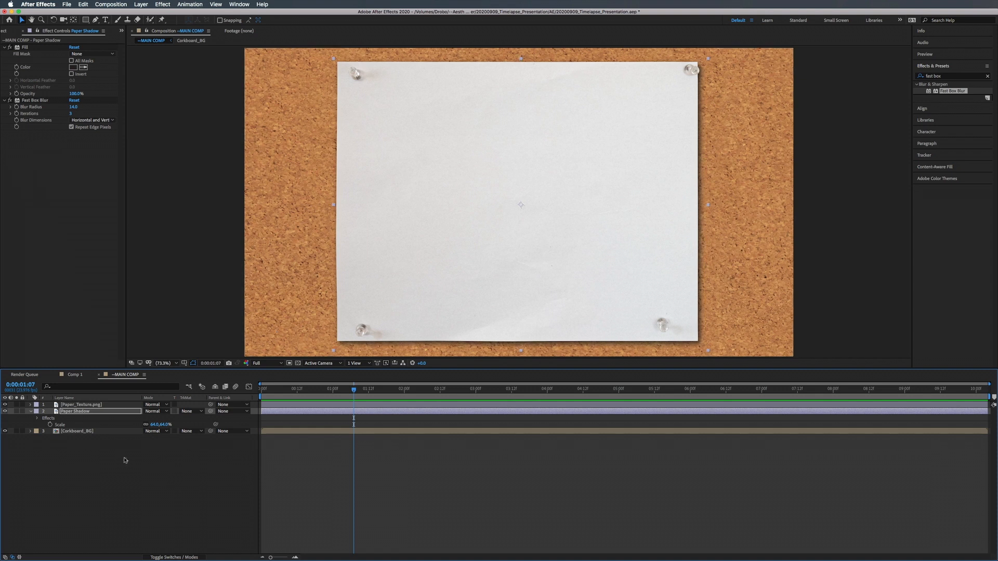
Lower the opacity of the Paper Shadow layer to 53%.
left_click(84, 412)
key("t")
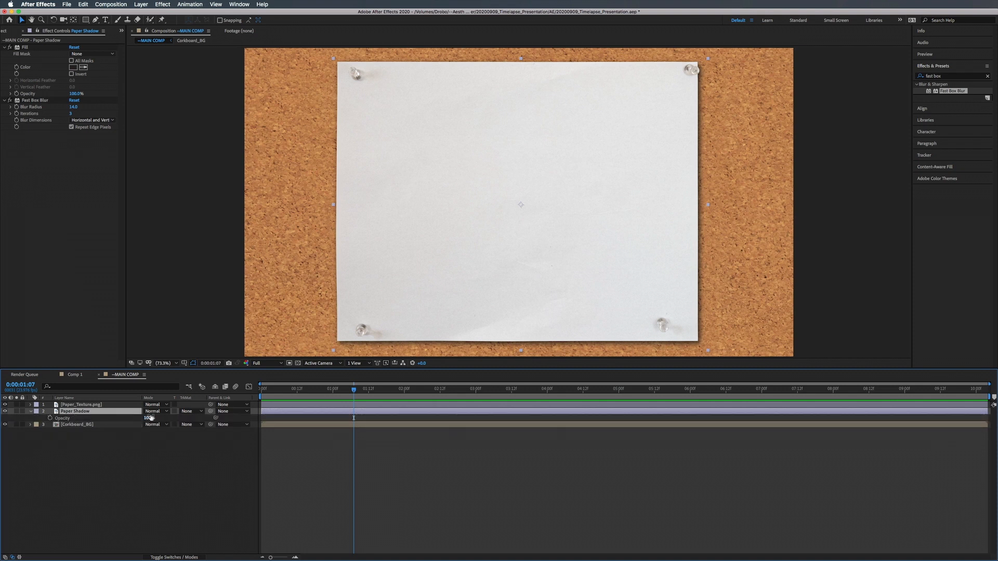
left_click_drag(149, 418, 148, 431)
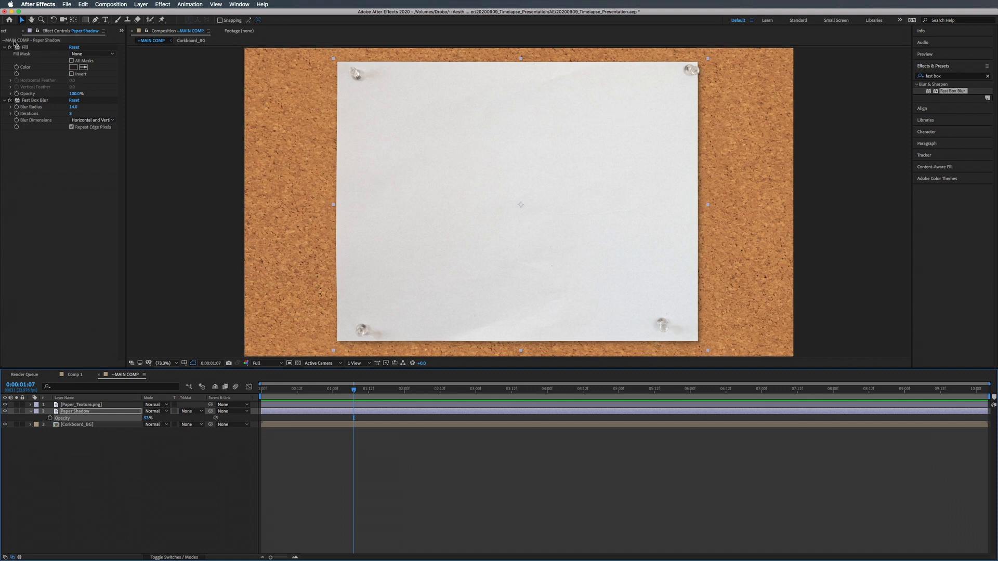
Add Bowmans_Hill_Tower.mov to the main composition as the top layer above the paper.
left_click(5, 31)
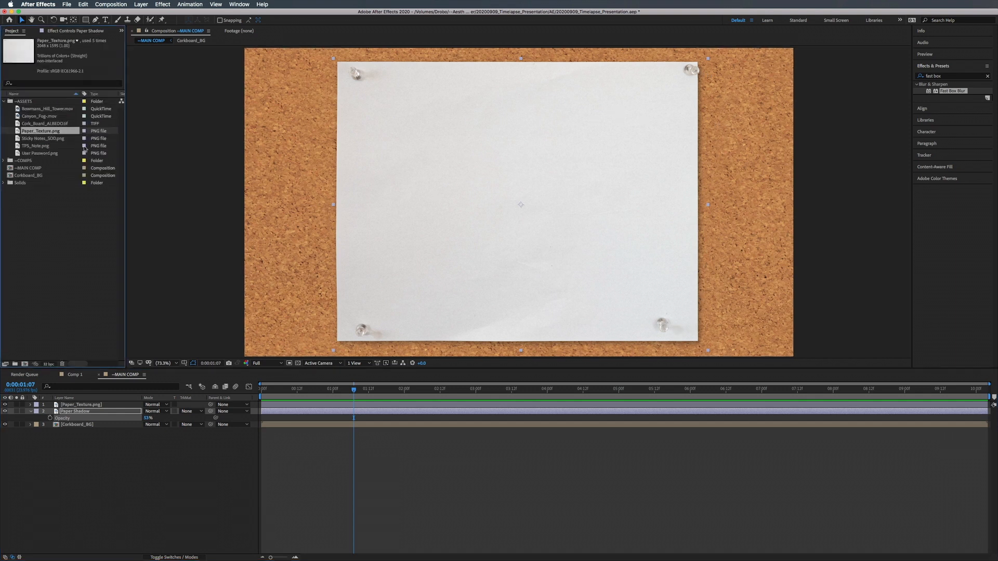
left_click(73, 242)
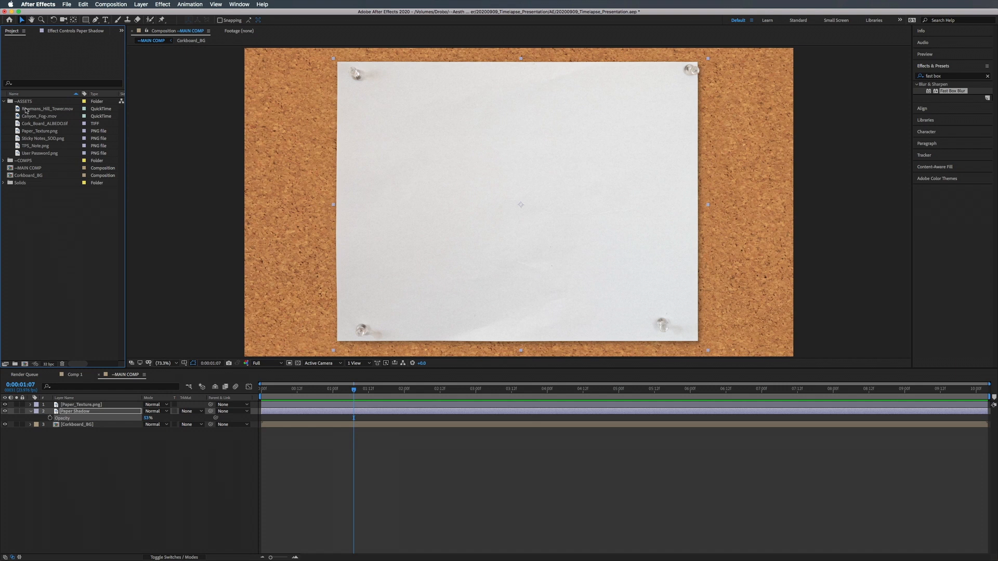
left_click_drag(26, 111, 83, 403)
Scale the Bowmans_Hill_Tower.mov layer to 87% and move it right until its left edge sits just inside the paper's left edge.
key("s")
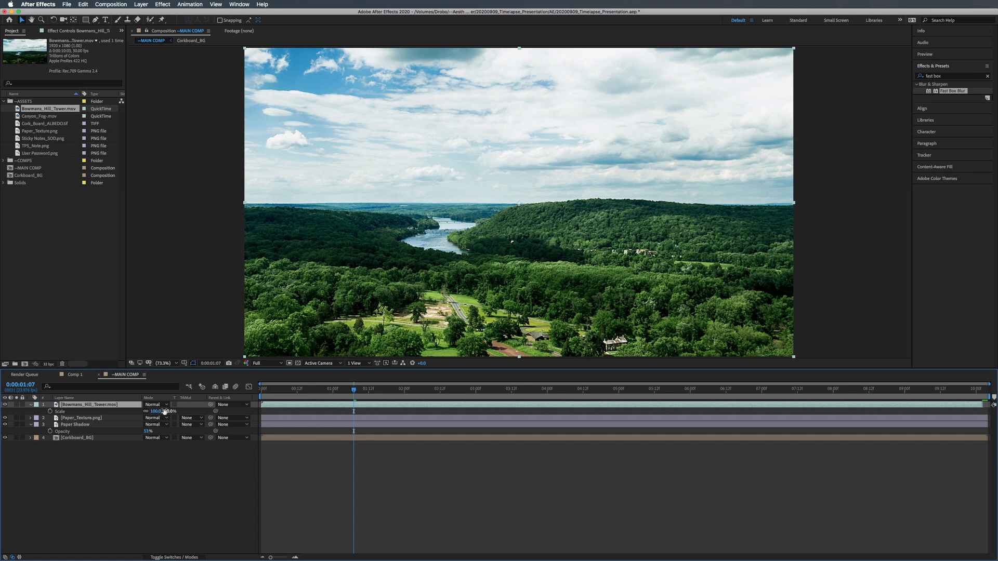
mouse_move(164, 411)
left_mouse_down()
mouse_move(153, 411)
mouse_move(161, 412)
left_mouse_up()
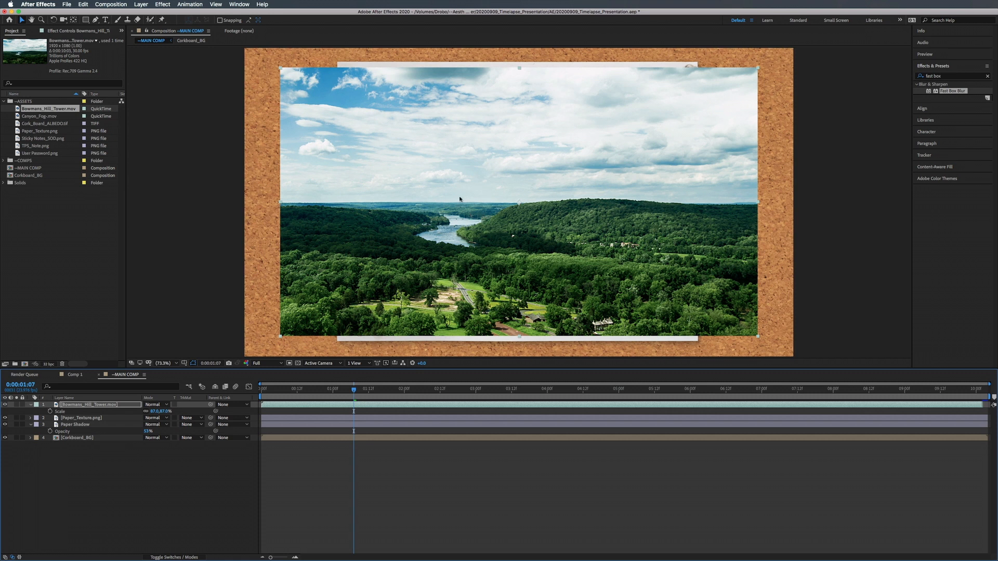
left_click(452, 227)
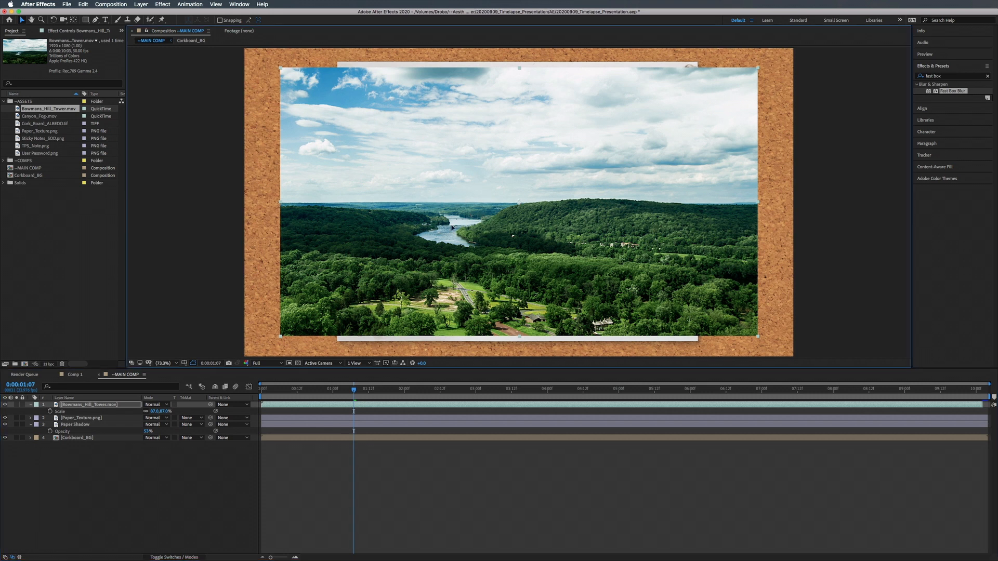
left_click_drag(452, 227, 515, 224)
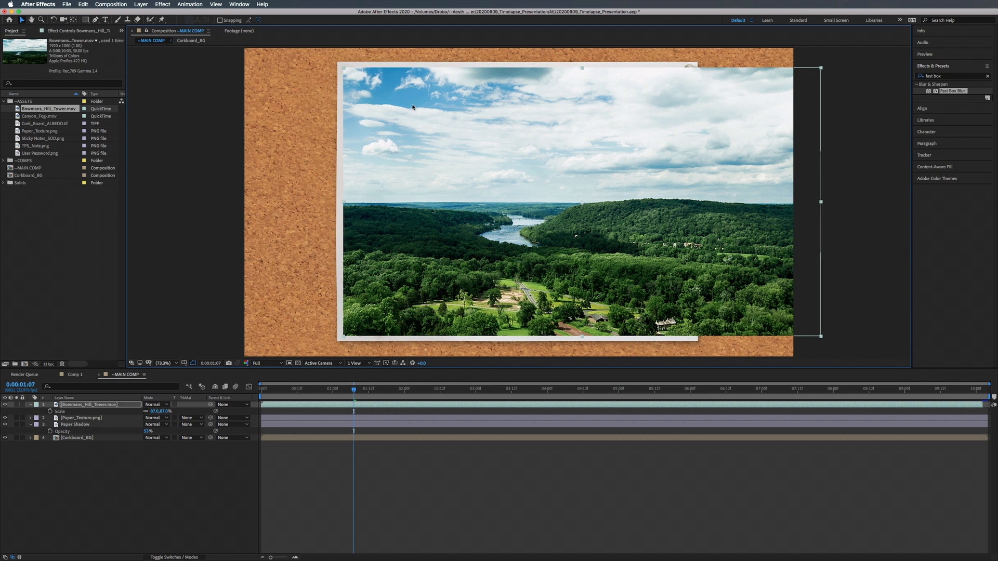
Crop the Bowmans_Hill_Tower.mov layer just inside the paper's right edge using a rectangular mask set to Subtract.
key("q")
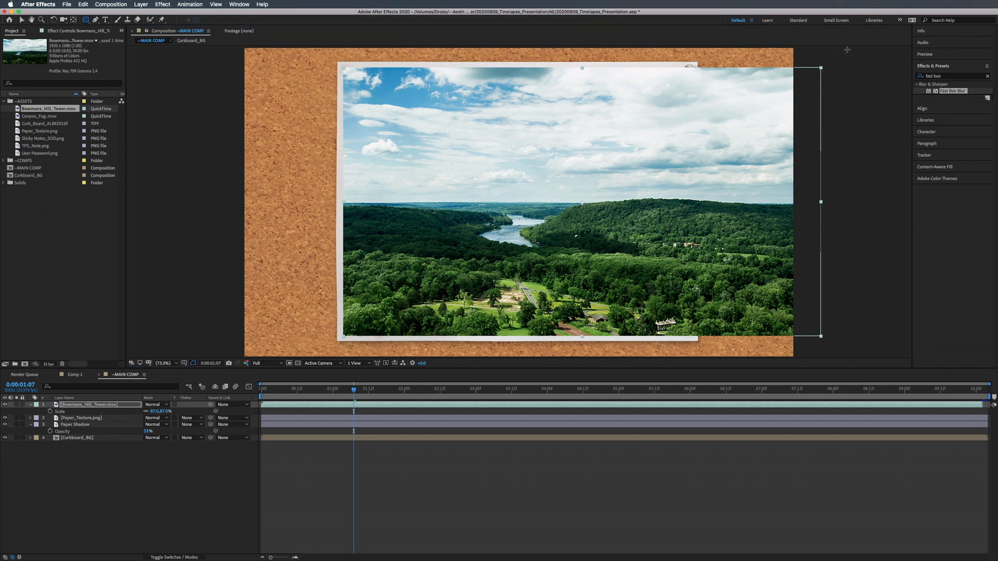
mouse_move(840, 48)
left_mouse_down()
mouse_move(712, 148)
mouse_move(679, 289)
mouse_move(697, 302)
mouse_move(689, 346)
left_mouse_up()
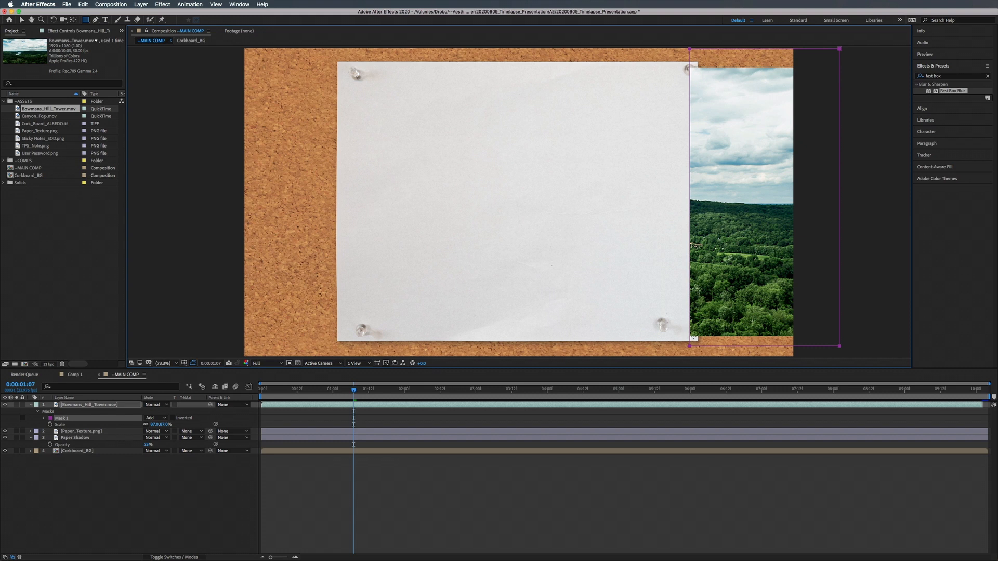
key("v")
left_click(152, 419)
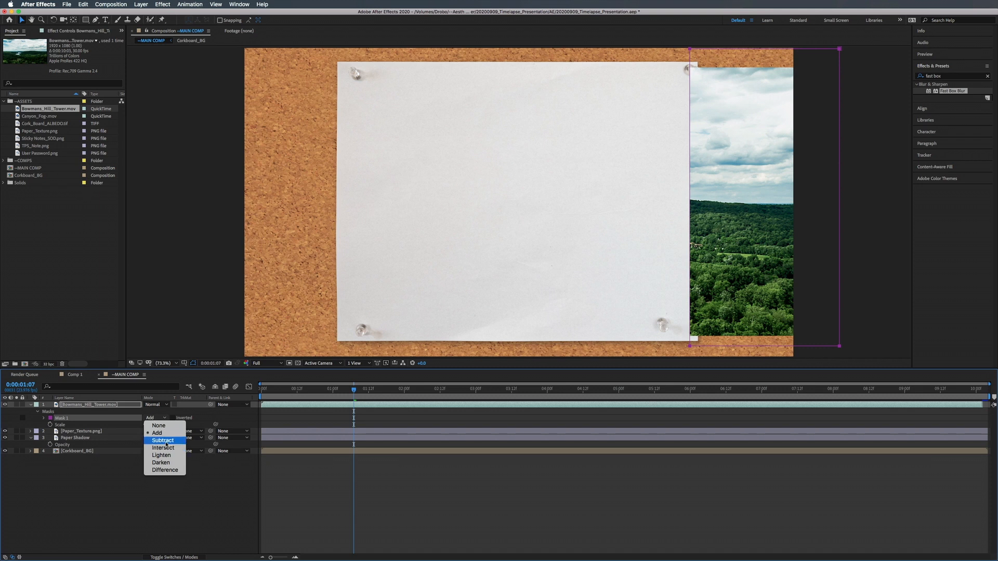
left_click(164, 441)
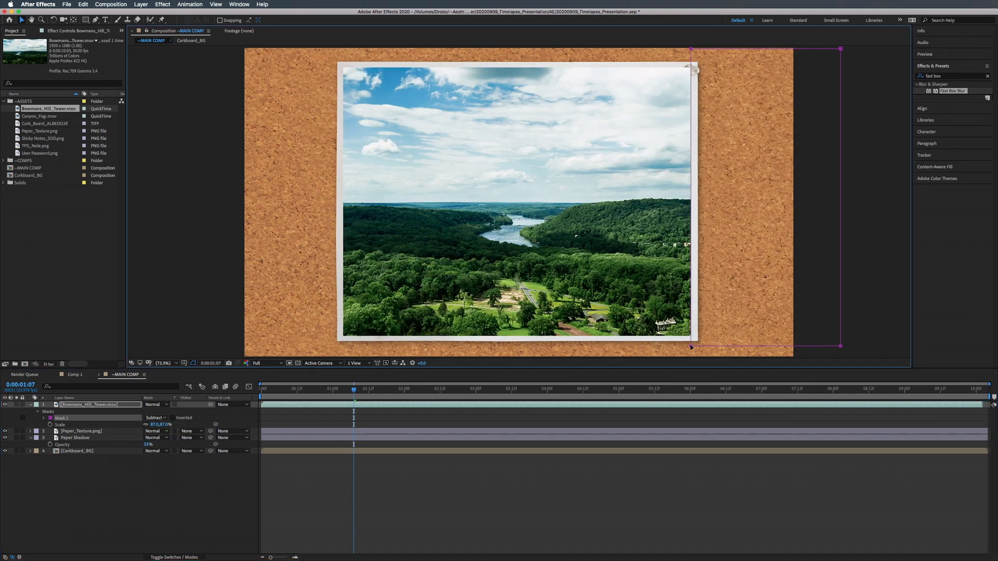
left_click_drag(691, 346, 692, 347)
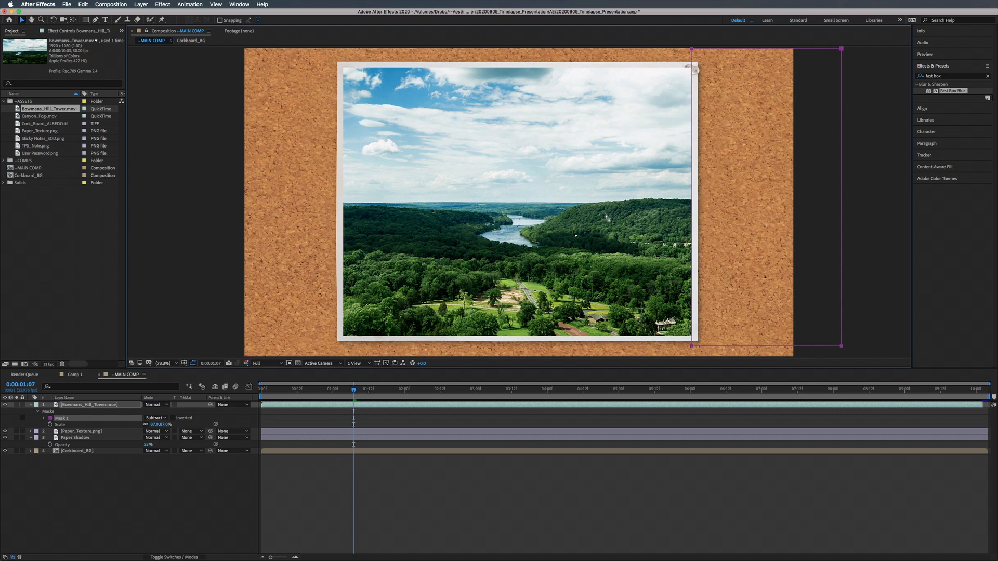
left_click(173, 412)
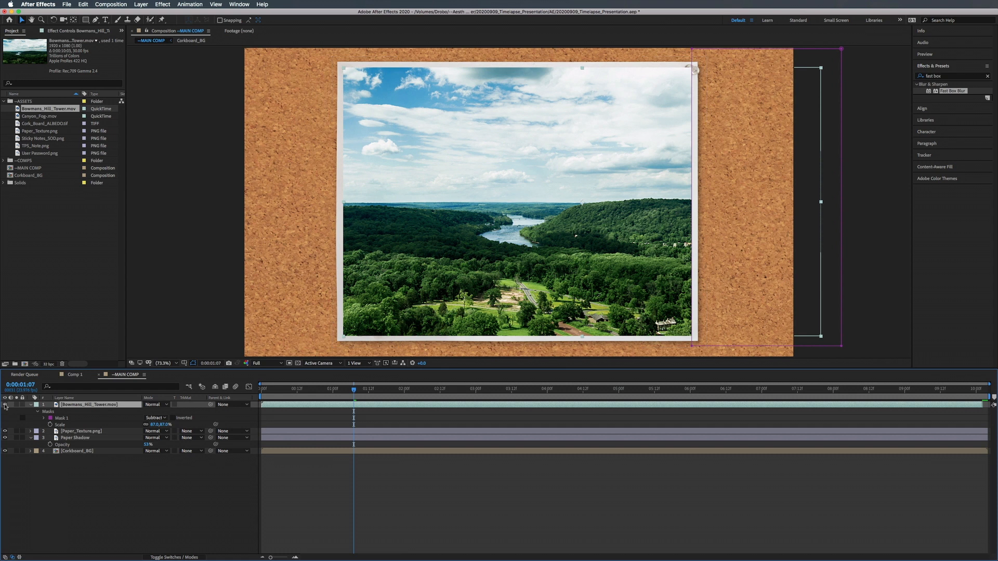
Hide the Bowmans_Hill_Tower.mov layer to expose the pushpin at the paper's lower-left corner.
left_click(5, 404)
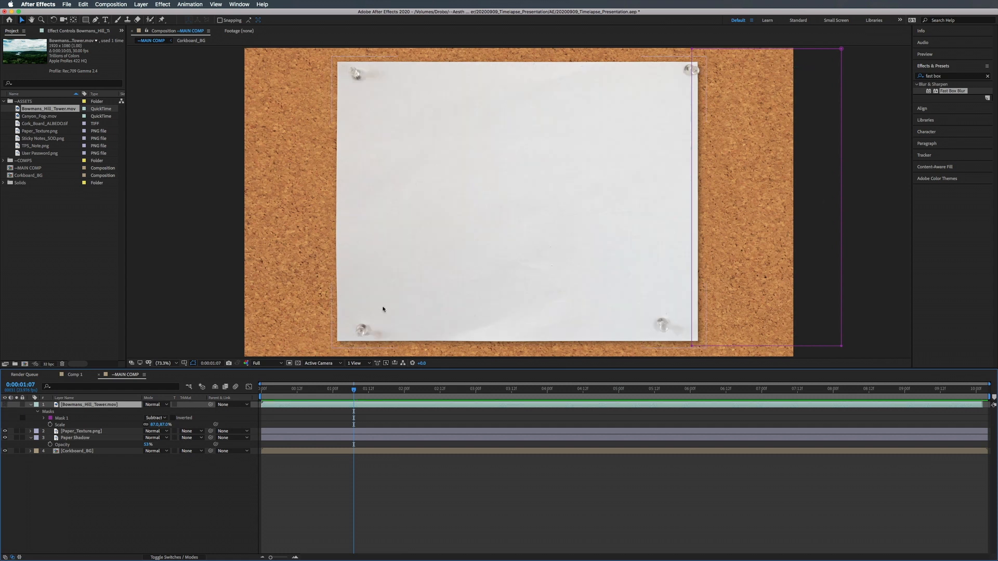
key("slash")
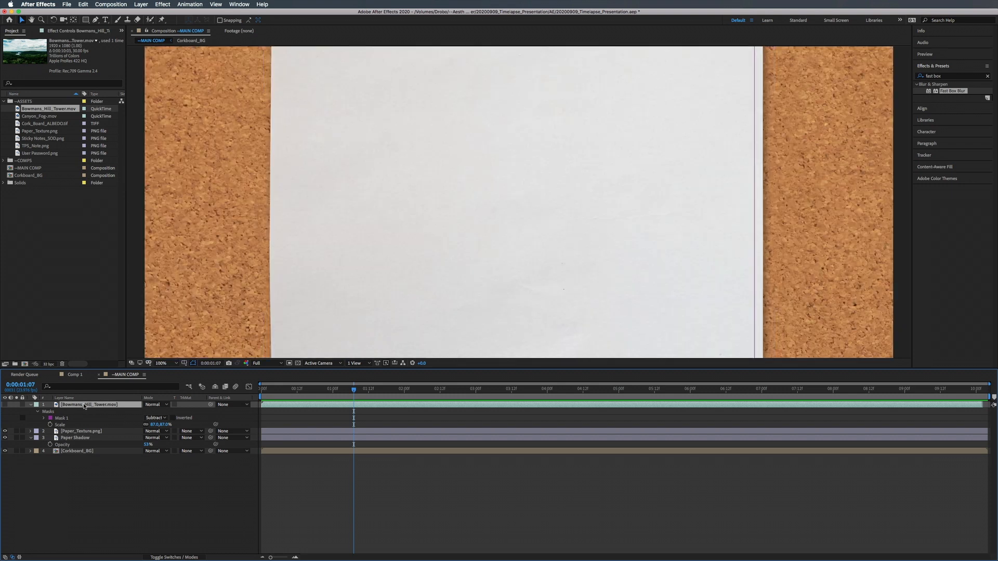
scroll(355, 237, "up", 1)
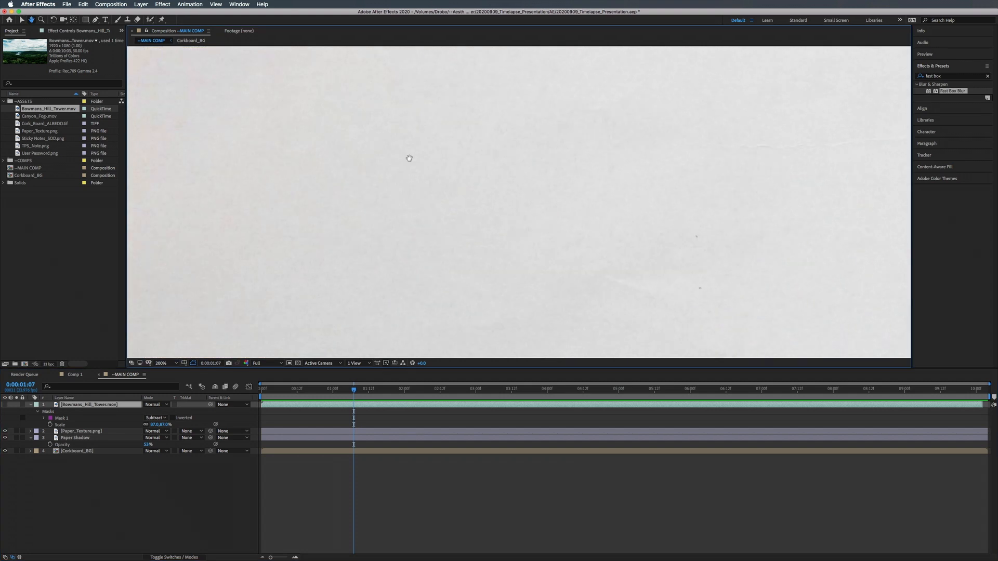
left_click_drag(328, 286, 364, 208)
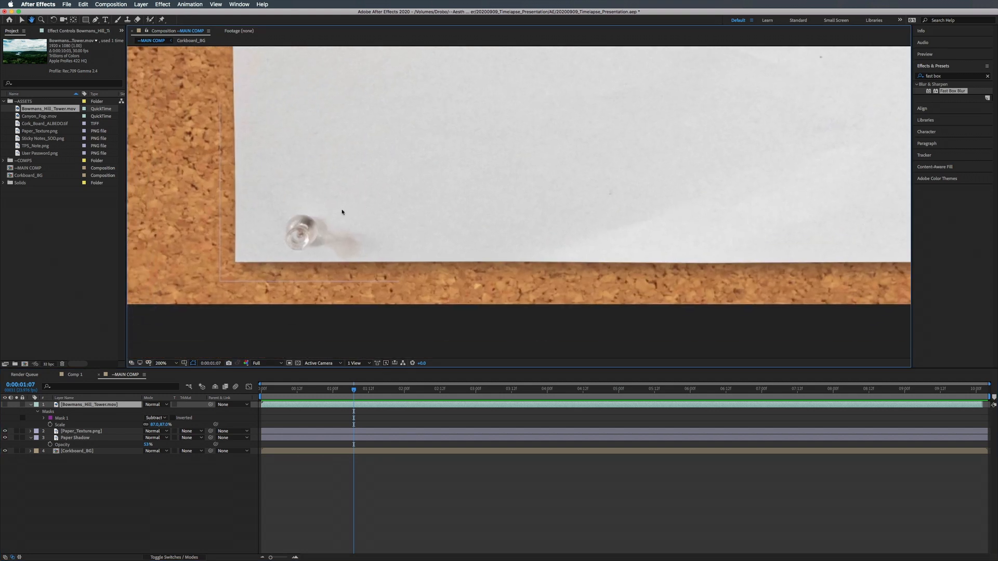
scroll(342, 212, "up", 2)
left_click_drag(281, 225, 547, 205)
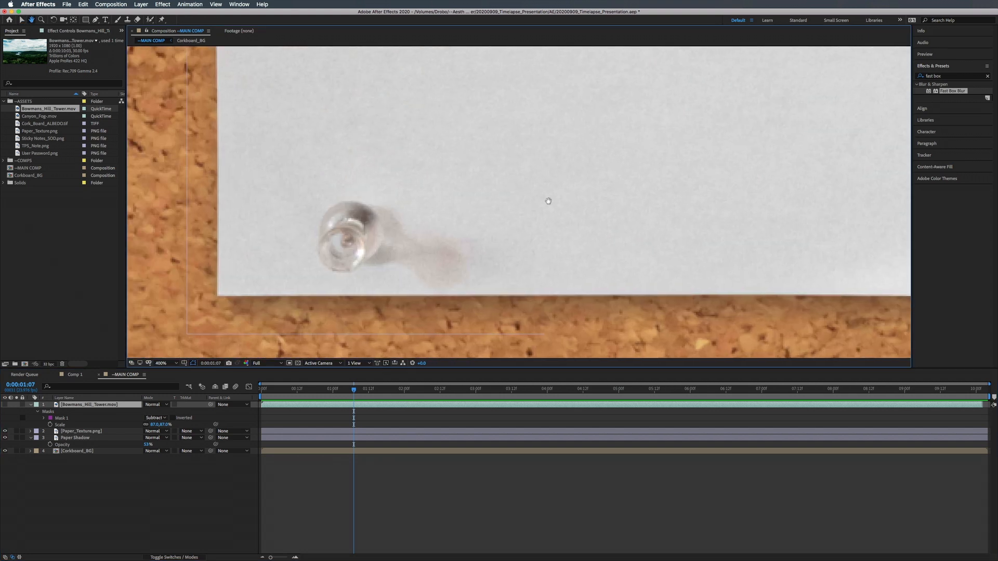
left_click_drag(462, 209, 544, 208)
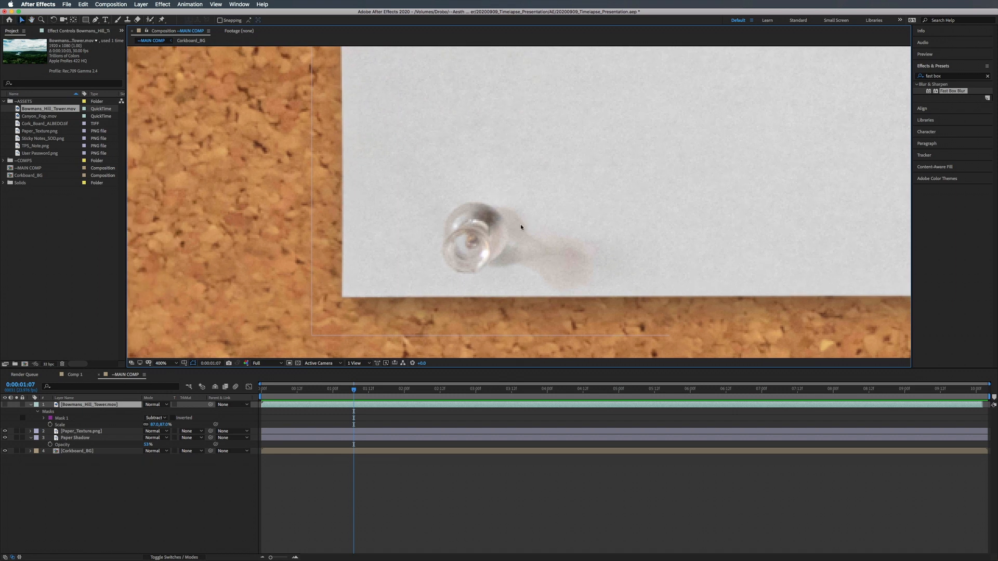
scroll(520, 225, "up", 1)
left_click_drag(471, 249, 500, 186)
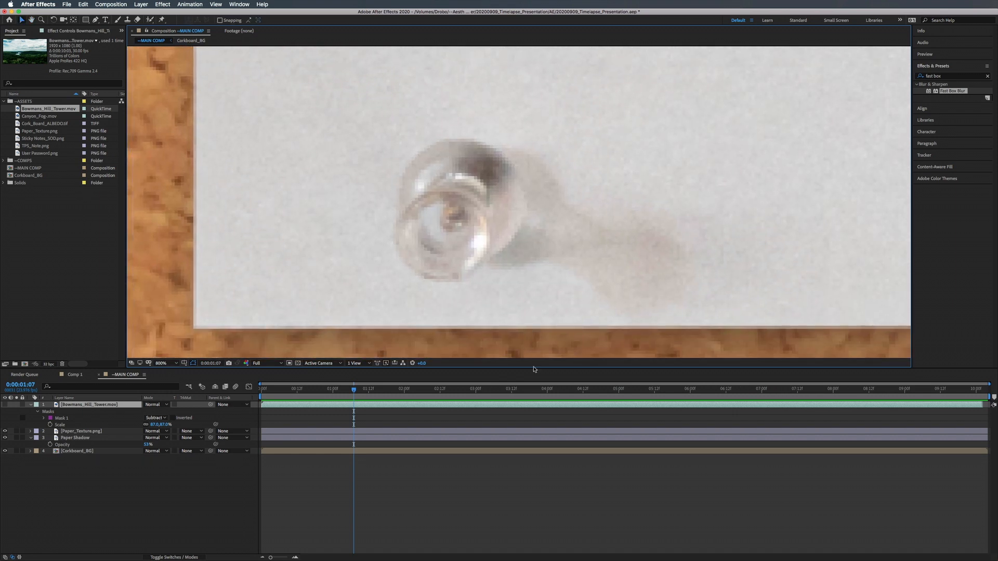
left_click_drag(534, 369, 547, 498)
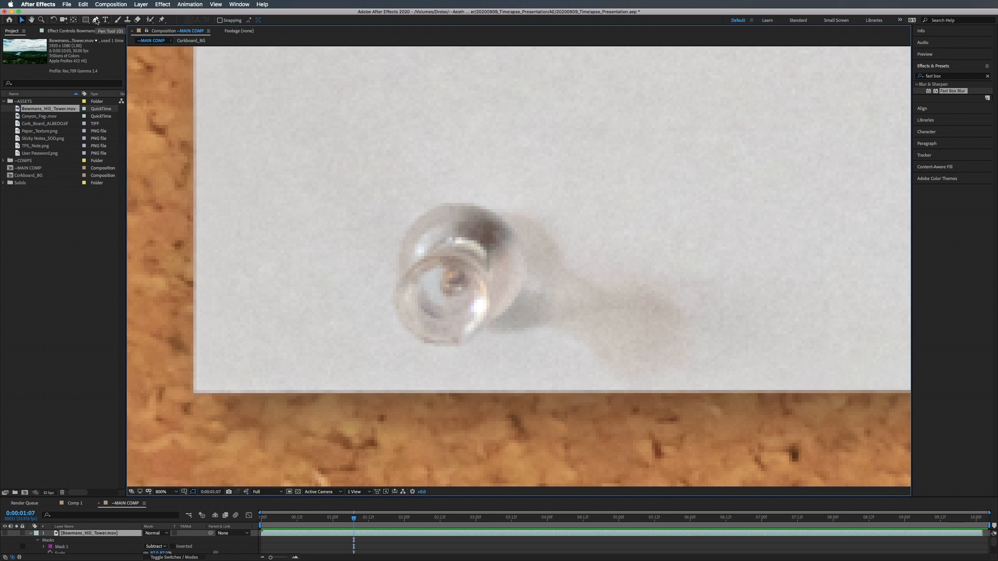
Trace the lower-left pushpin with a closed, curved Pen mask on the Bowmans_Hill_Tower.mov layer.
left_click(95, 20)
key("g")
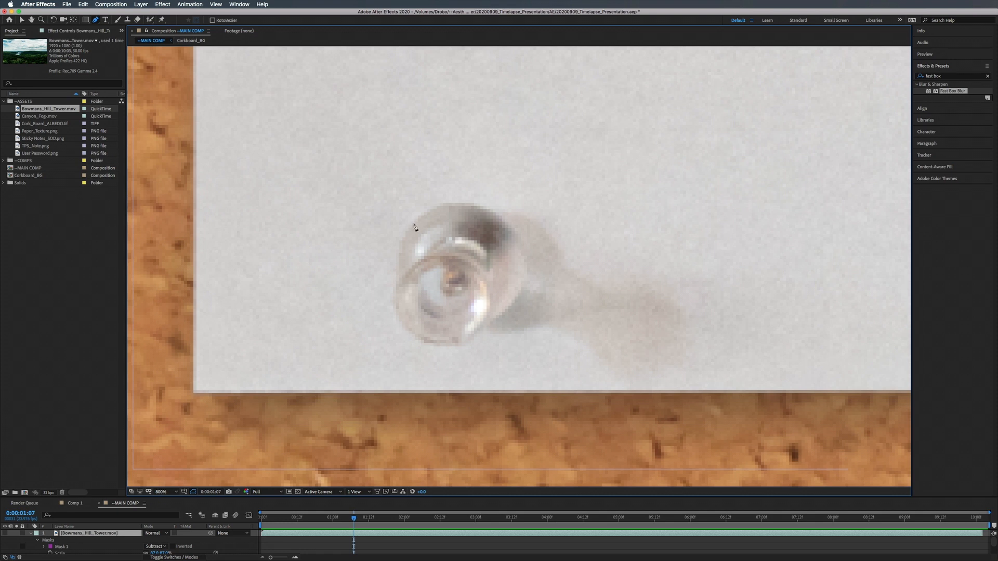
left_click_drag(413, 224, 496, 211)
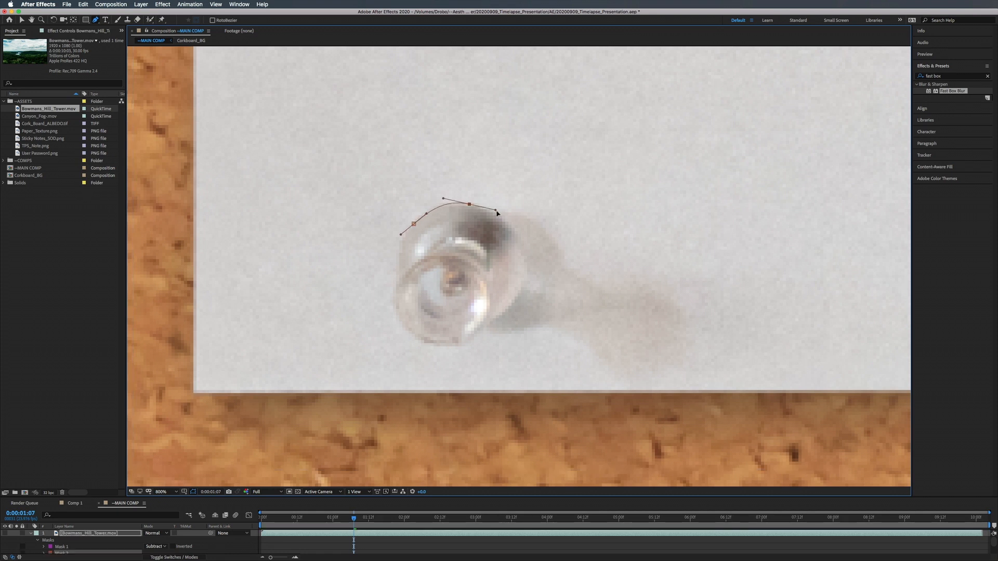
left_click(524, 257)
left_click_drag(525, 268, 523, 288)
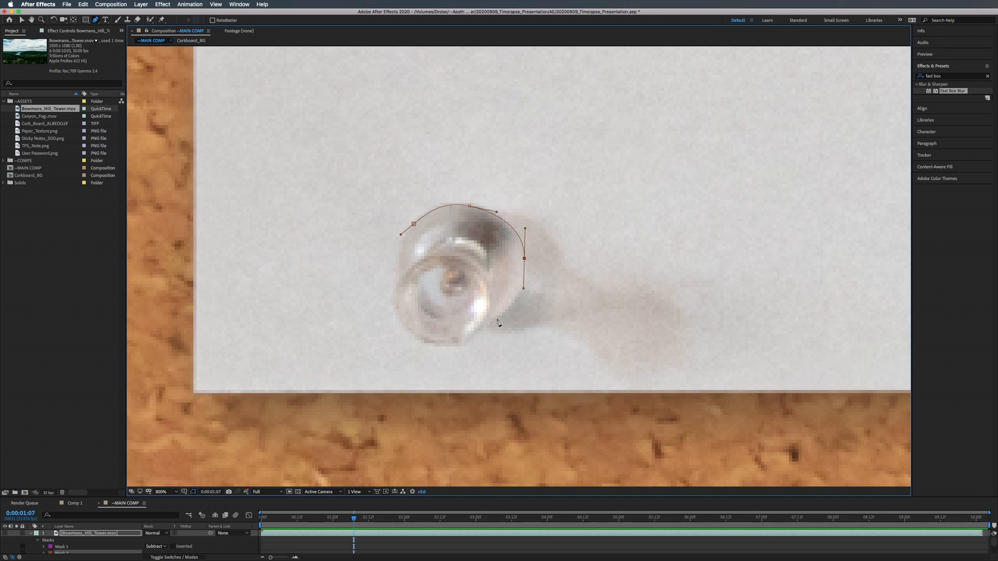
mouse_move(485, 324)
left_mouse_down()
mouse_move(466, 335)
mouse_move(436, 306)
mouse_move(538, 316)
mouse_move(490, 338)
mouse_move(486, 327)
left_mouse_up()
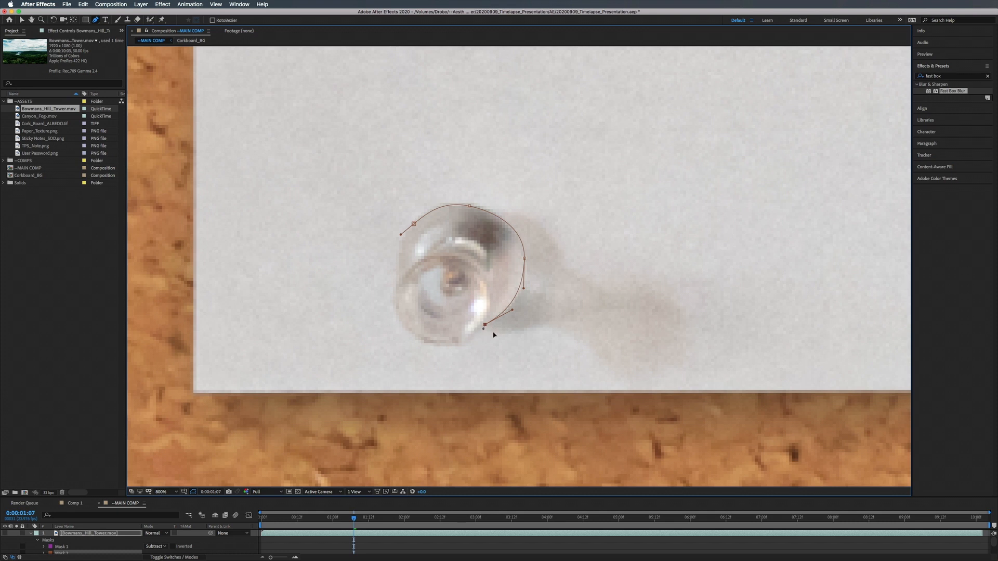
left_click_drag(475, 347, 482, 332)
mouse_move(493, 347)
left_mouse_down()
mouse_move(464, 315)
mouse_move(513, 325)
mouse_move(488, 341)
mouse_move(504, 312)
mouse_move(503, 345)
mouse_move(483, 337)
left_mouse_up()
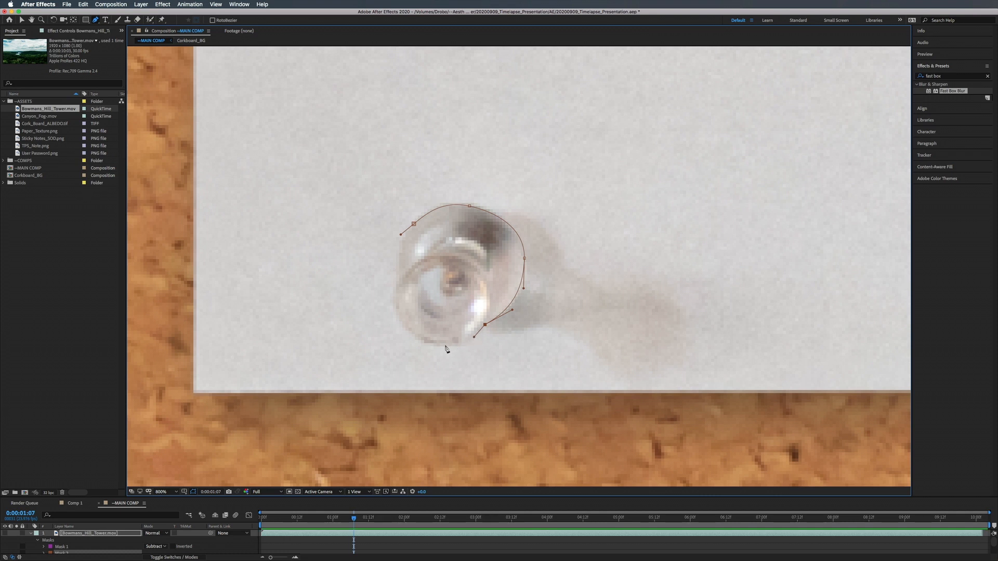
left_click_drag(438, 345, 415, 339)
left_click_drag(396, 285, 406, 248)
left_click_drag(396, 284, 397, 286)
left_click_drag(406, 251, 399, 265)
left_click(414, 224)
Show the Bowmans_Hill_Tower.mov layer again and set the lower-left pushpin's mask to Subtract.
left_click(5, 533)
scroll(107, 541, "down", 2)
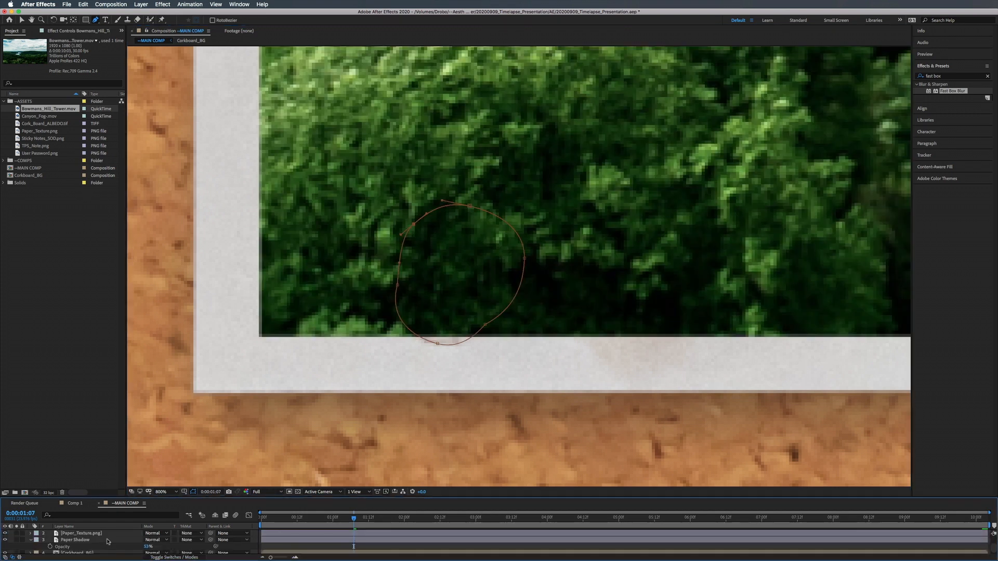
scroll(106, 541, "up", 1)
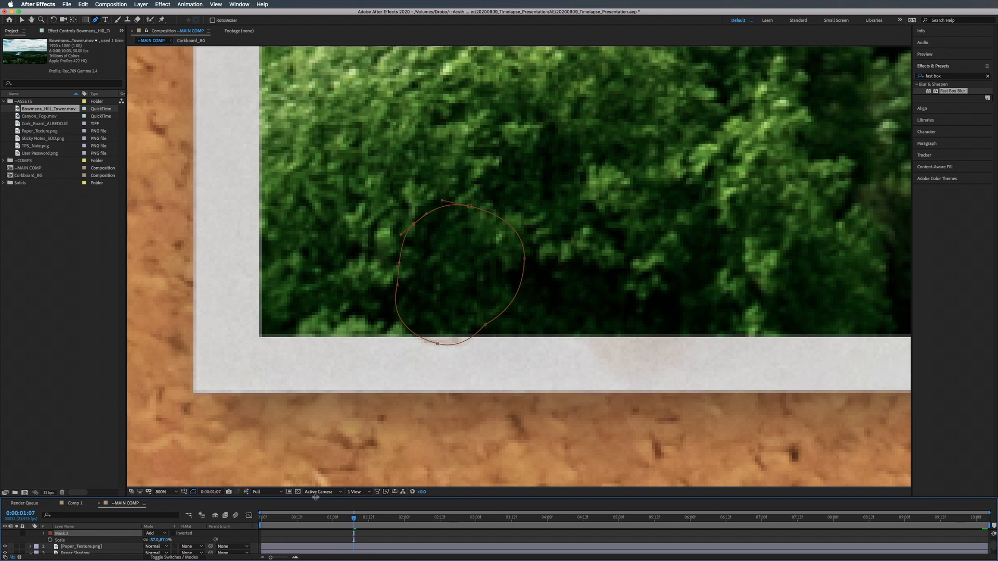
left_click_drag(315, 497, 315, 330)
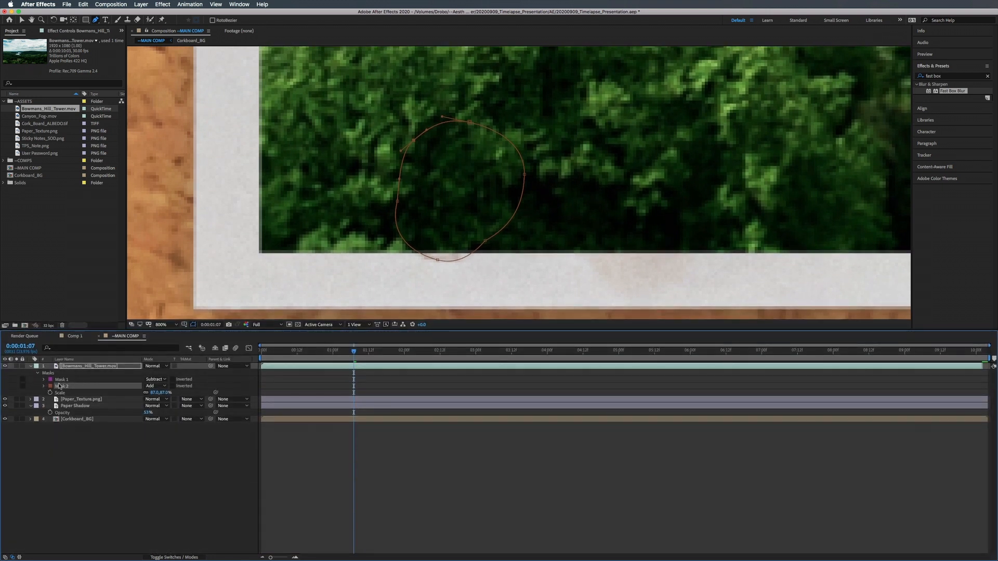
left_click(154, 387)
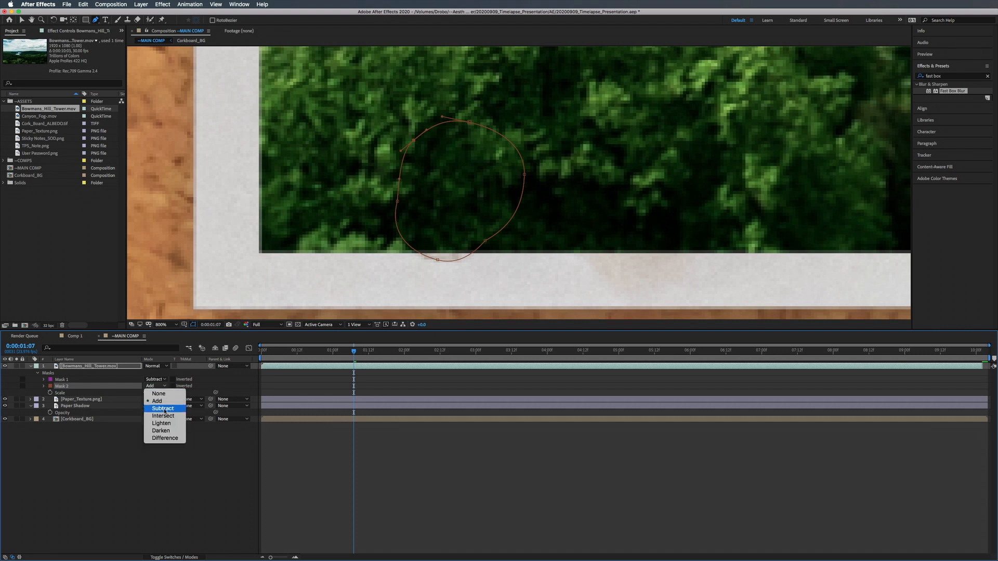
left_click(163, 409)
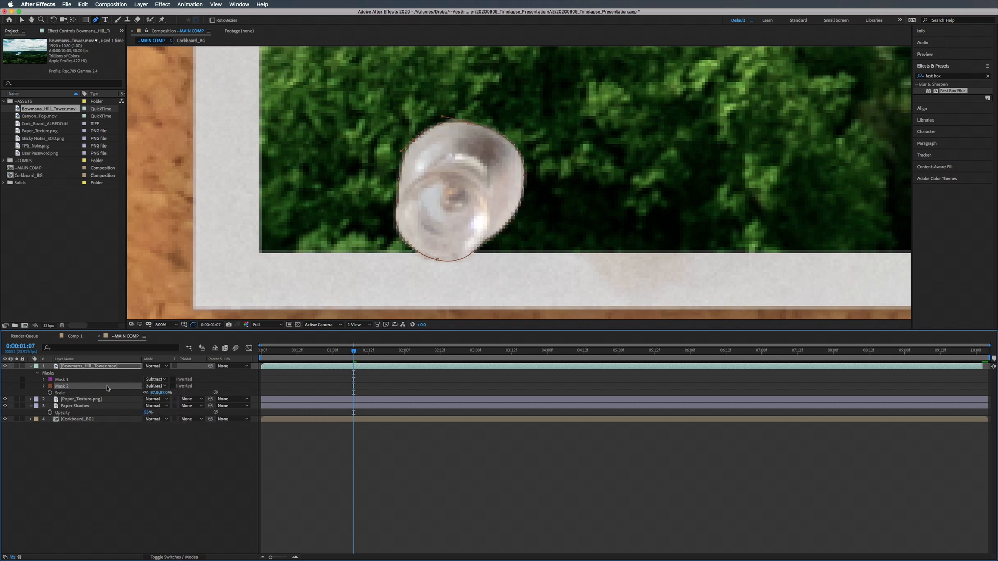
Set the Mask Feather of the lower-left pushpin's mask to 1 pixel in both directions.
key("f")
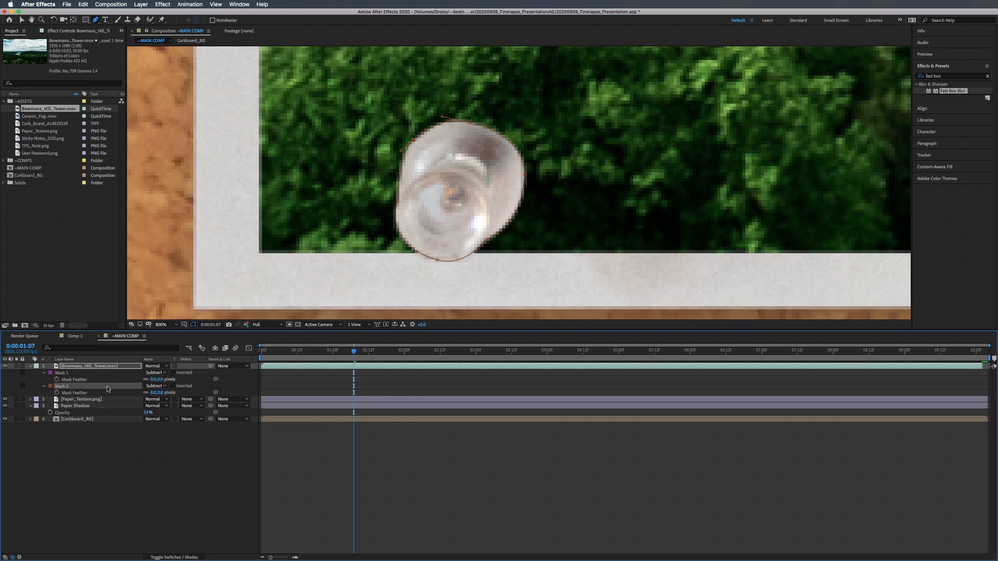
left_click(162, 392)
type("2")
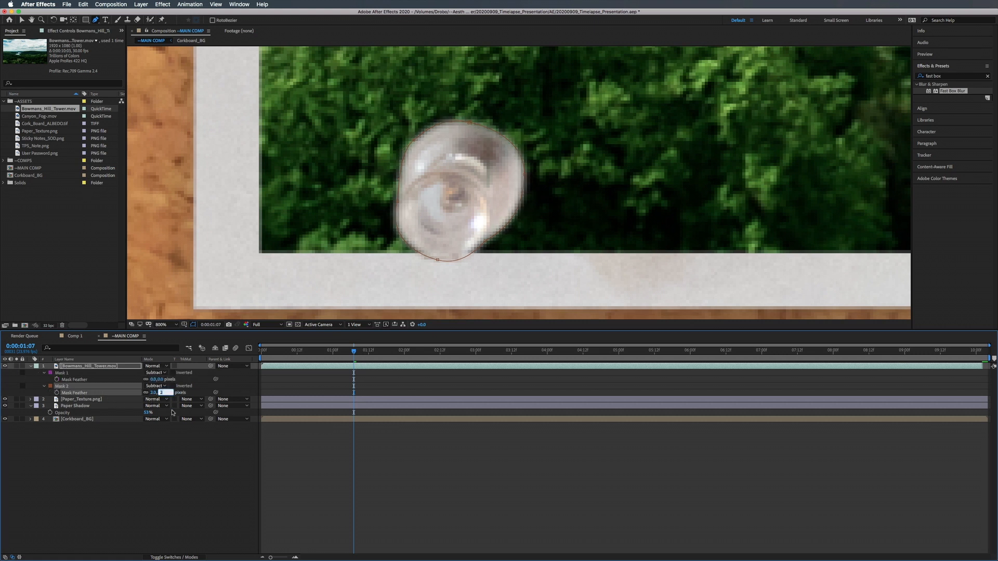
key("BackSpace")
type("1")
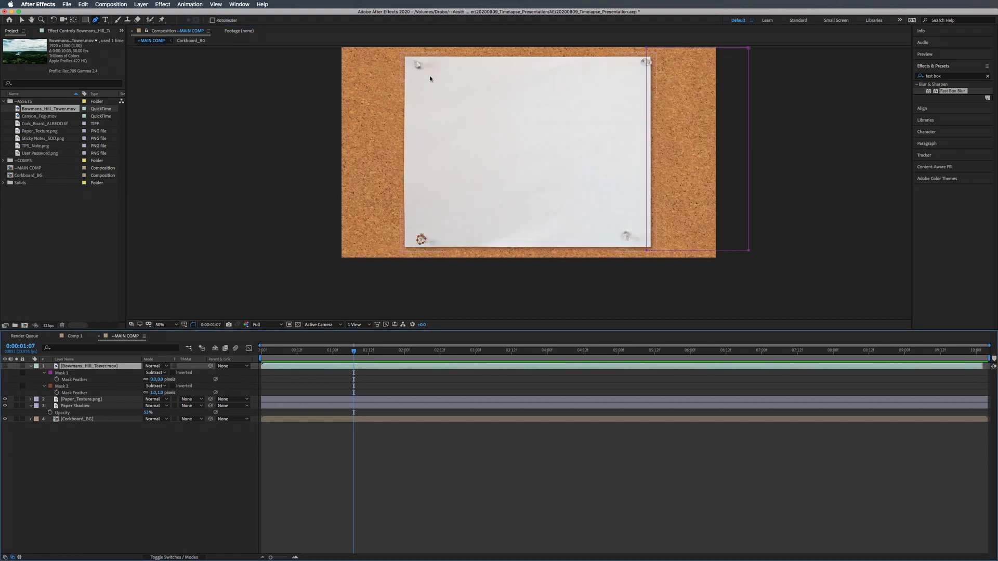
Begin a curved Pen mask on the Bowmans_Hill_Tower.mov layer along the right side of the upper-left pushpin.
scroll(431, 71, "up", 2)
left_click_drag(431, 69, 468, 158)
scroll(461, 232, "up", 1)
left_click_drag(460, 232, 597, 347)
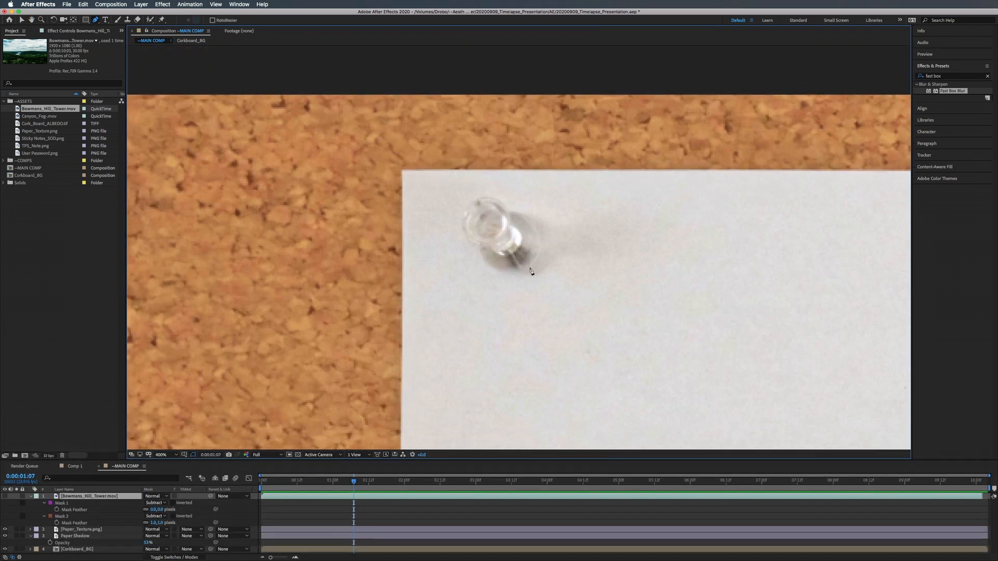
scroll(512, 211, "up", 1)
left_click(513, 210)
left_click(563, 239)
left_click_drag(561, 309, 540, 327)
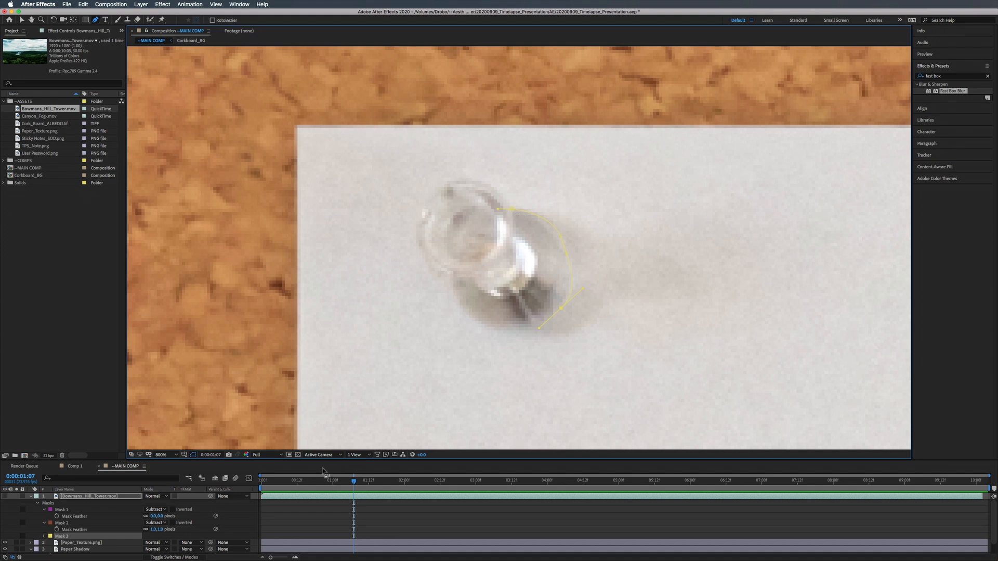
Change the mask color of the unfinished upper-left pushpin outline to bright pink, FF55F7.
left_click(51, 536)
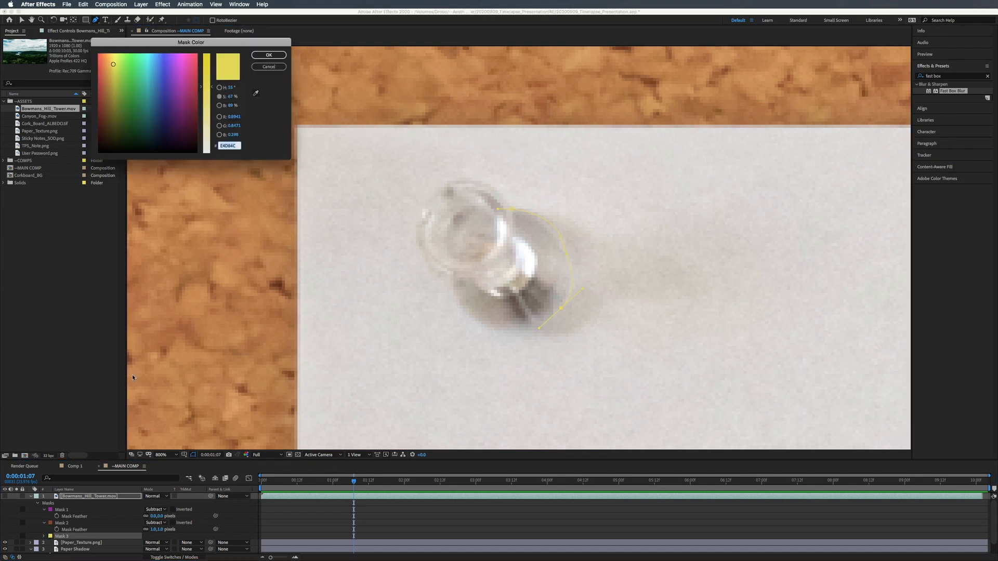
left_click_drag(184, 74, 181, 51)
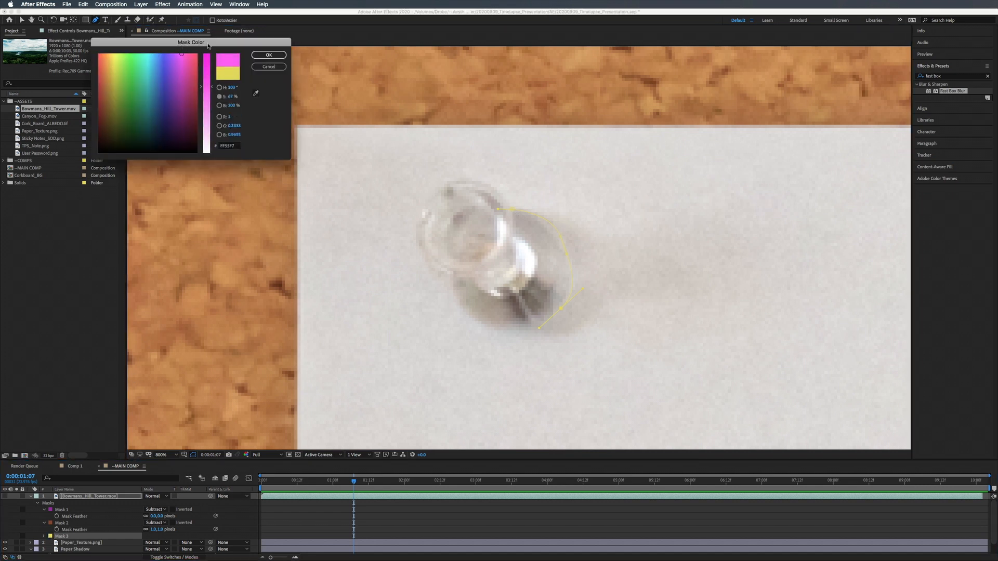
left_click(268, 55)
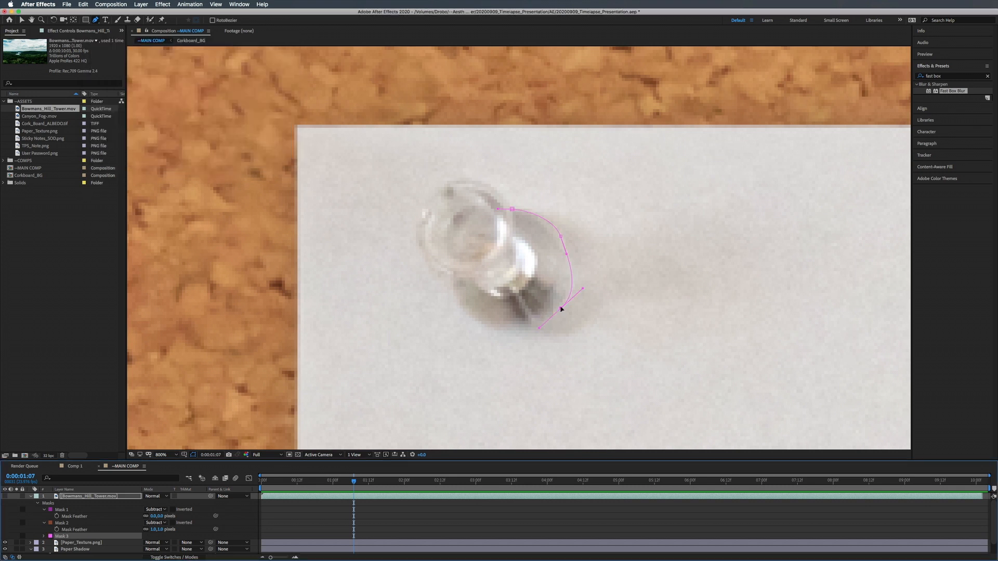
Finish the pink mask outline around the bottom, left and top of the upper-left pushpin and close it.
left_click_drag(472, 316, 454, 269)
left_click_drag(418, 241, 418, 222)
left_click_drag(449, 184, 465, 176)
left_click_drag(511, 208, 488, 177)
left_click_drag(432, 192, 421, 198)
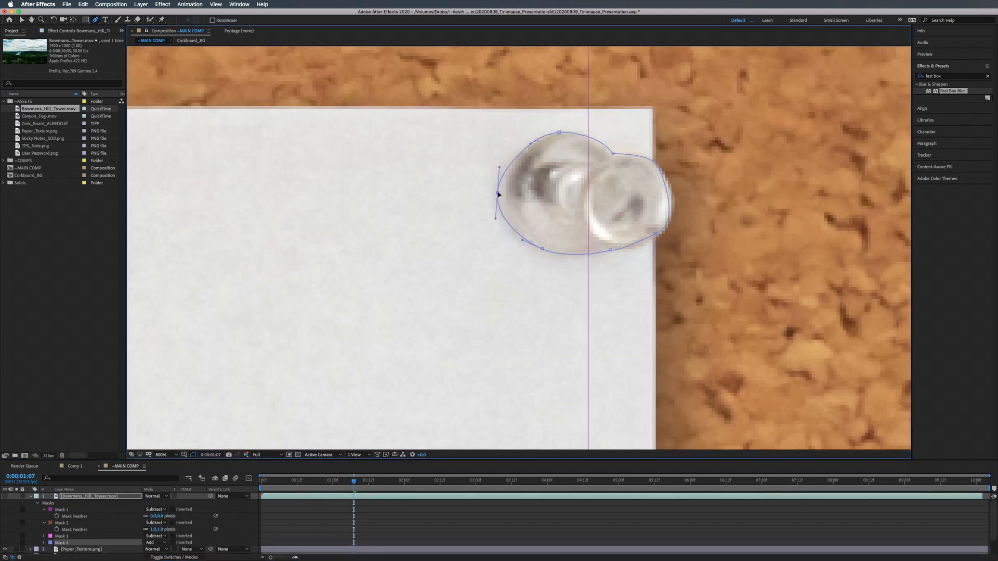
Set the blue mask around the upper-right pushpin to Subtract.
left_click(157, 543)
left_click(156, 535)
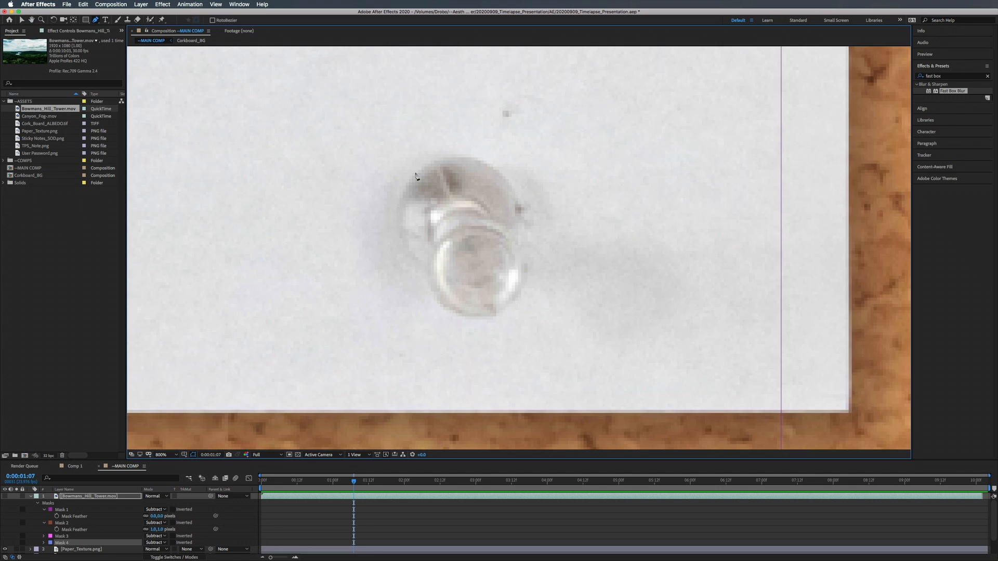
Trace the lower-right pushpin with a closed, curved Pen mask on the Bowmans_Hill_Tower.mov layer.
left_click_drag(414, 174, 427, 165)
left_click_drag(480, 161, 499, 173)
left_click_drag(518, 245, 517, 265)
left_click_drag(497, 312, 461, 329)
left_click_drag(427, 272, 415, 255)
left_click(415, 174)
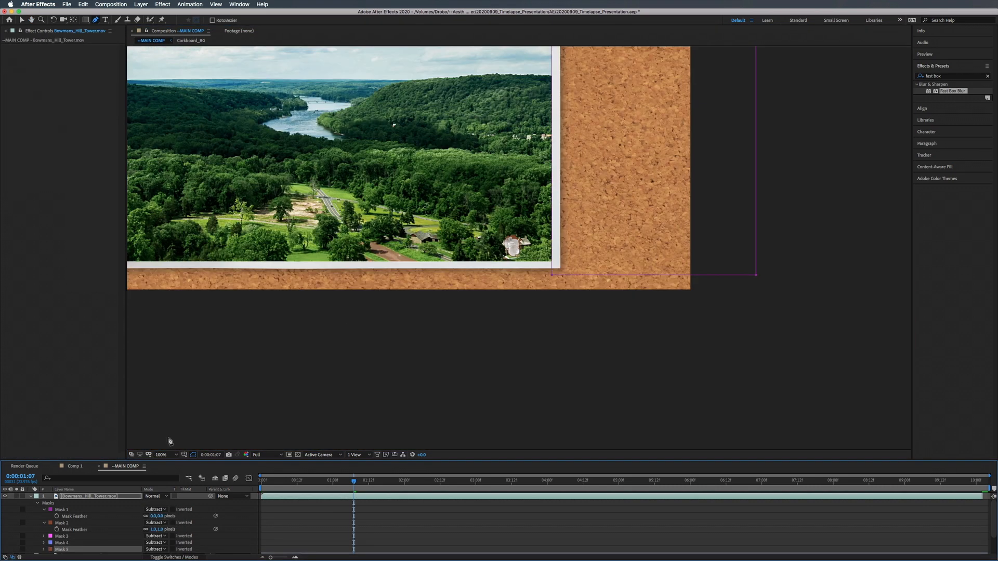
Duplicate the Paper_Texture.png layer, move the copy above Bowmans_Hill_Tower.mov, and set its blending mode to Multiply.
left_click(163, 455)
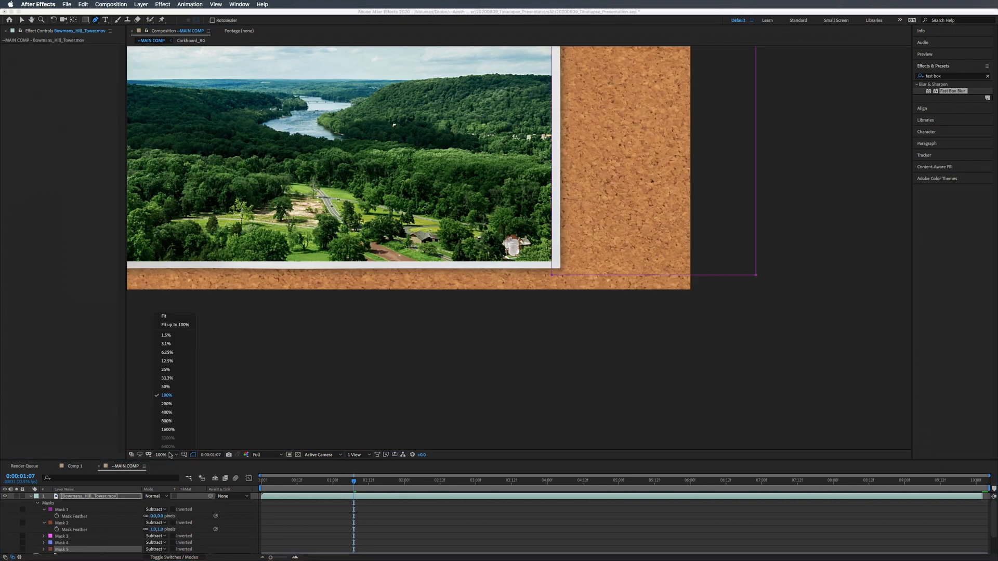
left_click(168, 325)
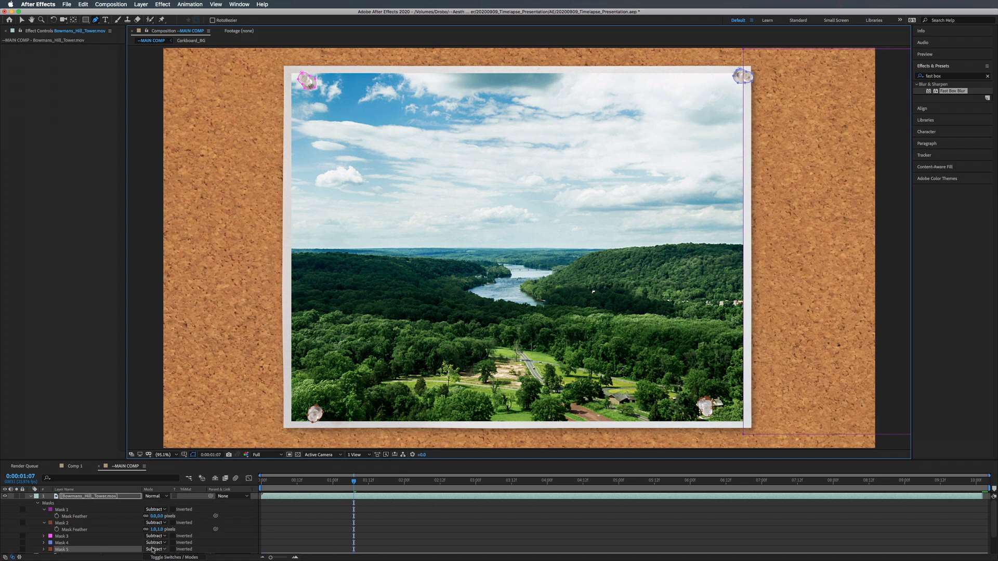
left_click(30, 497)
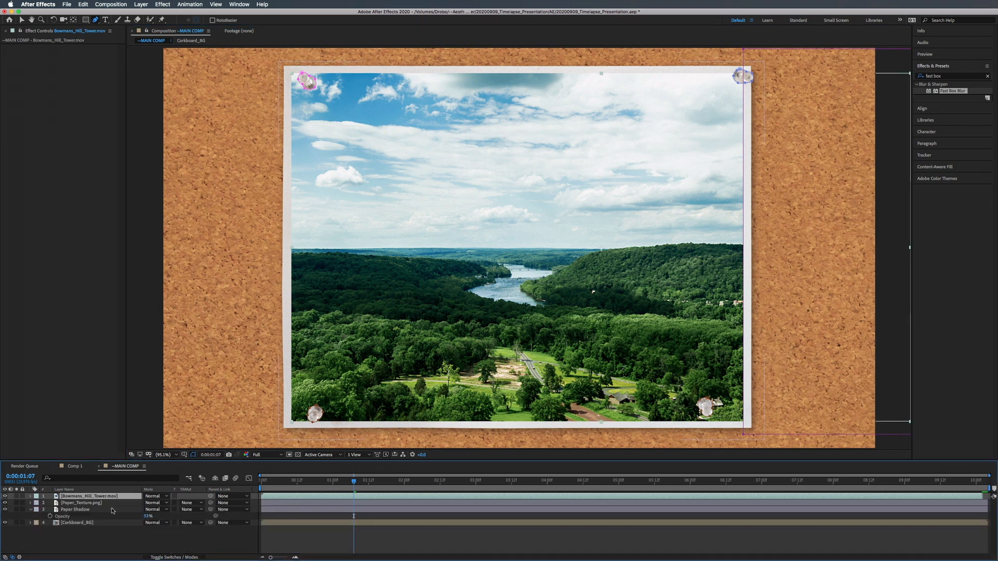
left_click(89, 504)
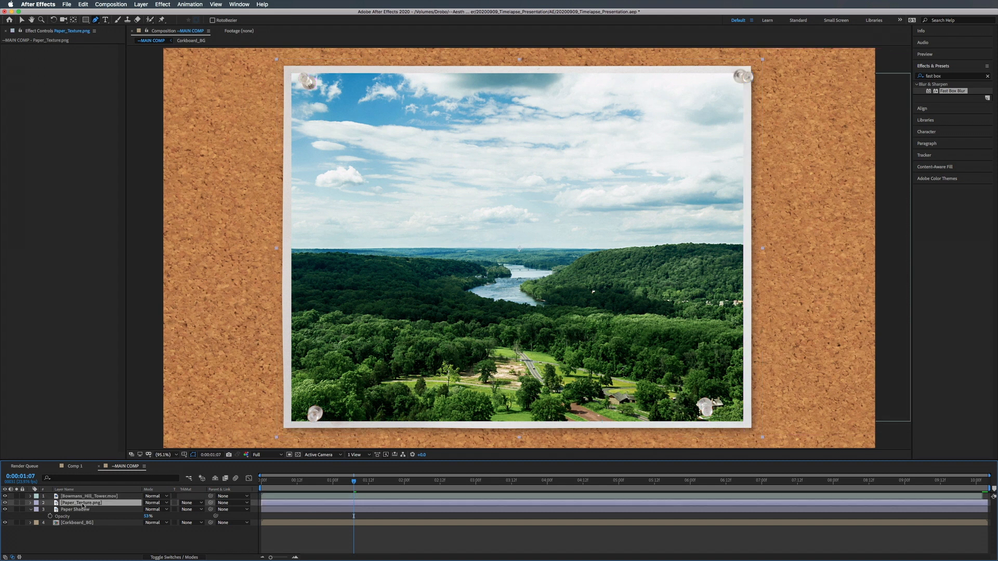
key("super+d")
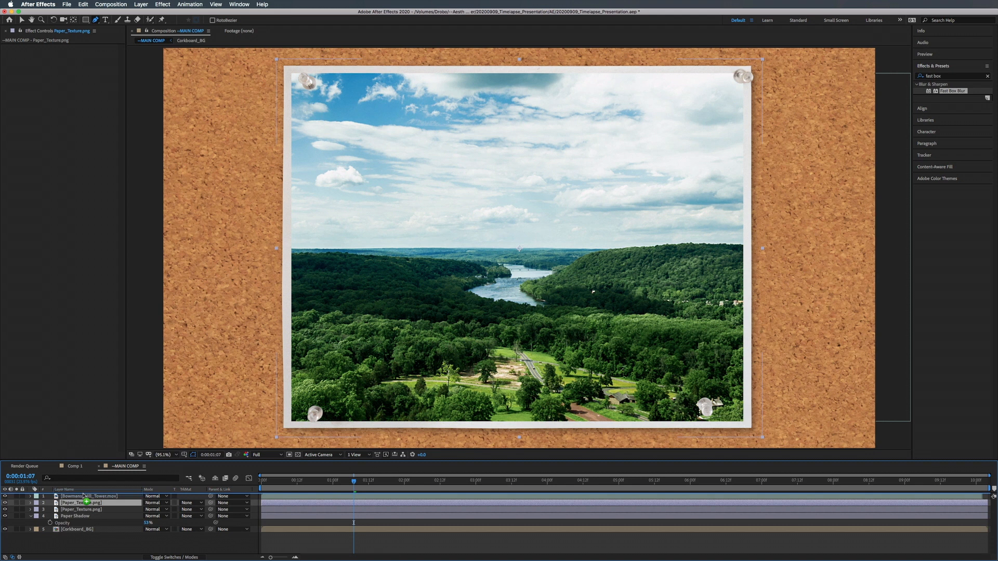
left_click_drag(84, 497, 84, 494)
left_click(153, 496)
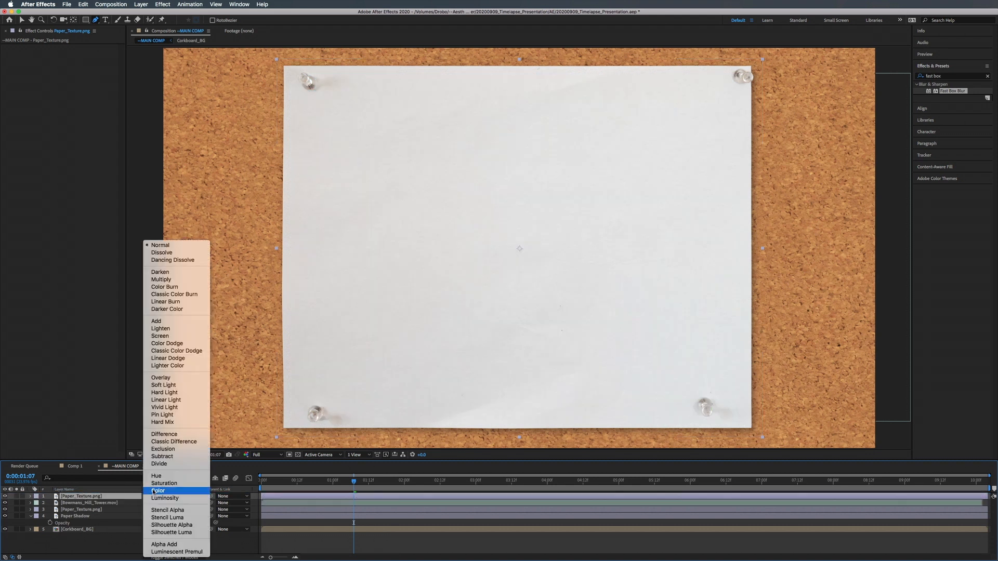
left_click(160, 280)
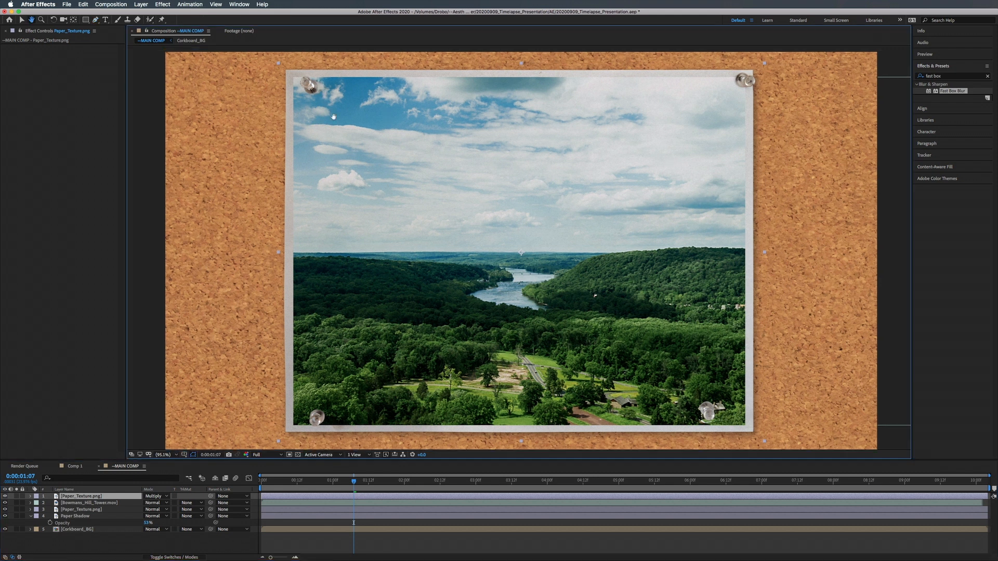
Find the Curves effect and apply it to the topmost Paper_Texture.png layer.
scroll(322, 93, "up", 3)
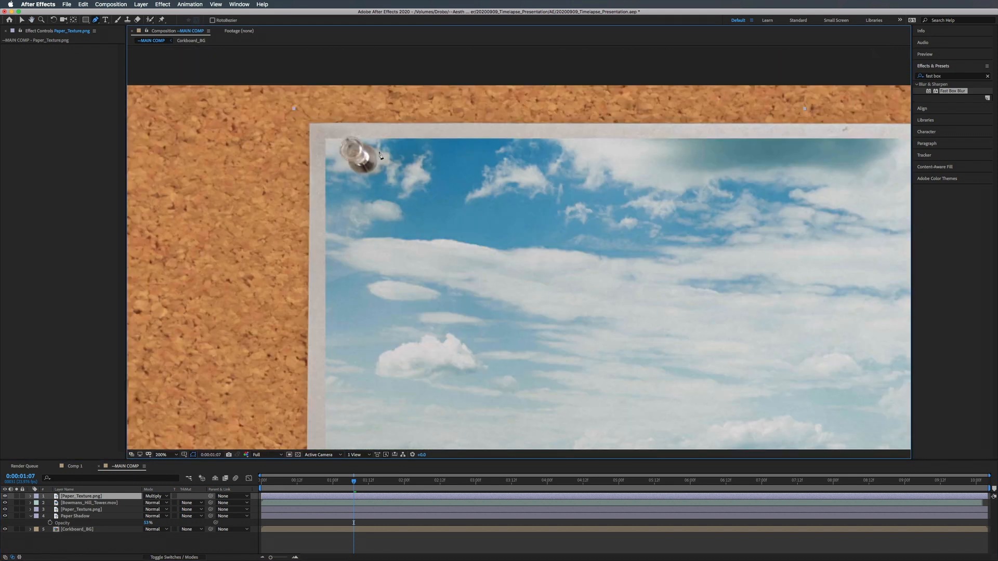
left_click_drag(464, 222, 265, 186)
key("comma")
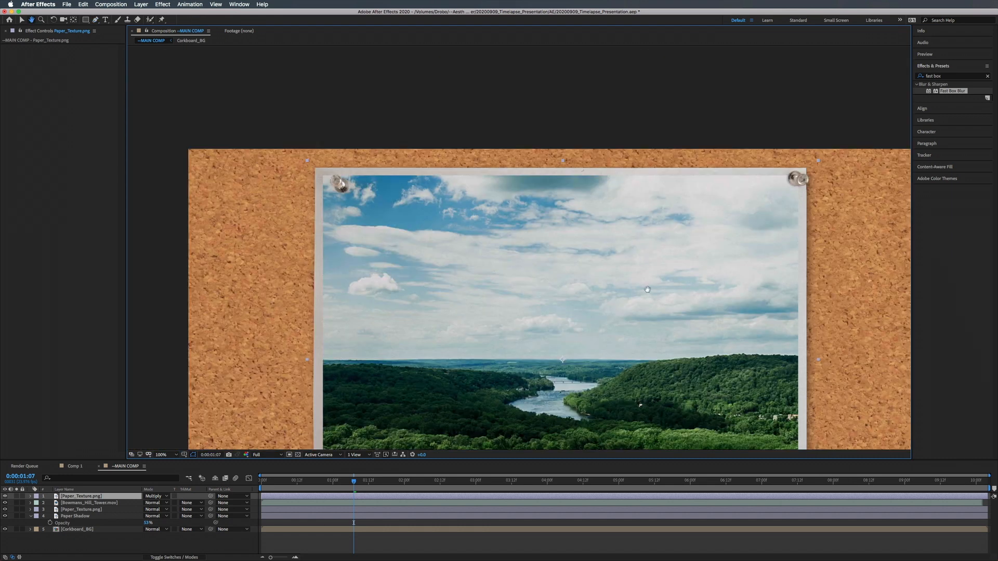
left_click_drag(626, 205, 593, 94)
left_click(83, 496)
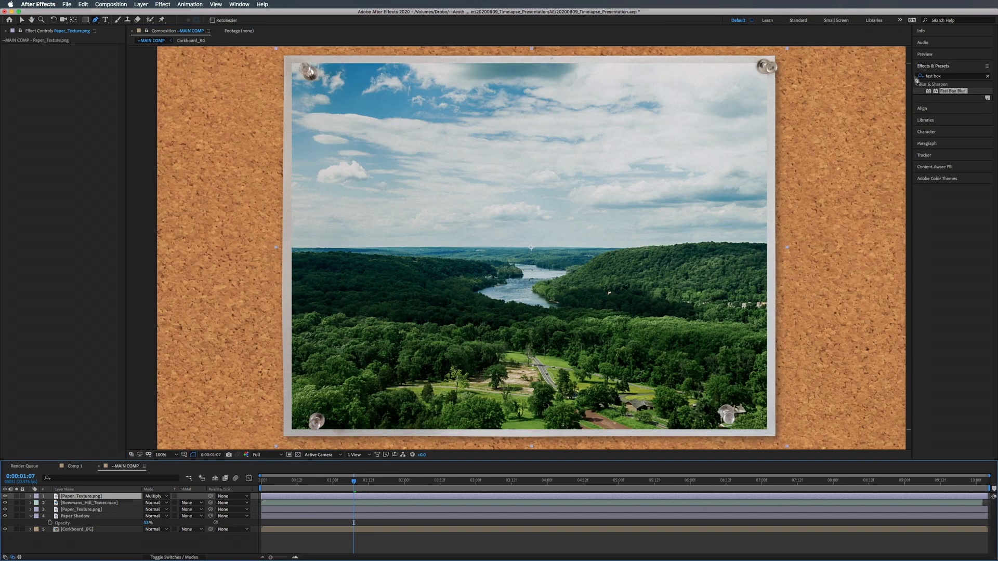
left_click(960, 77)
type("curves")
left_click_drag(947, 111, 98, 497)
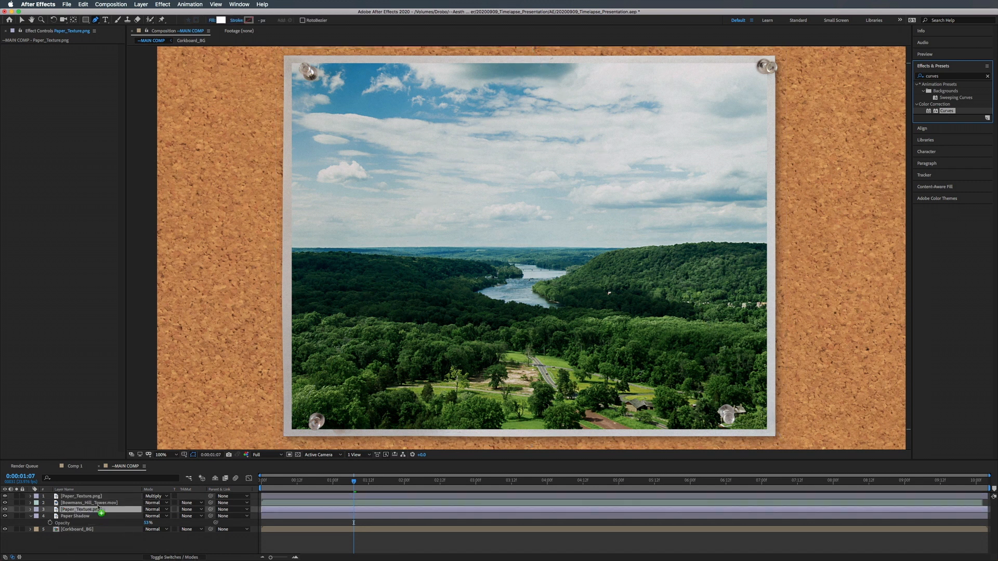
key("v")
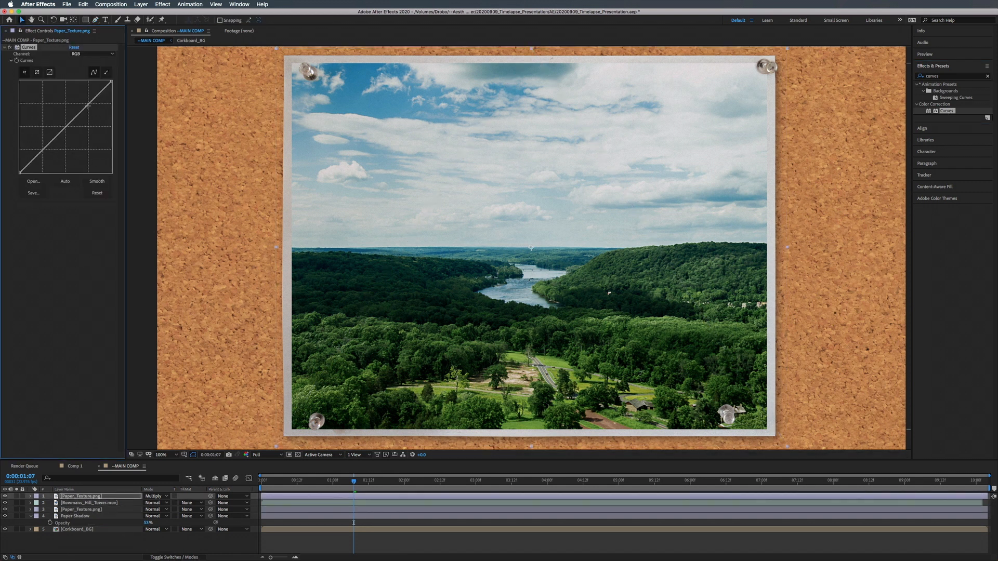
Shape the RGB curve by pulling the shadows below the diagonal and keeping the highlight point close to the diagonal.
left_click_drag(85, 105, 80, 93)
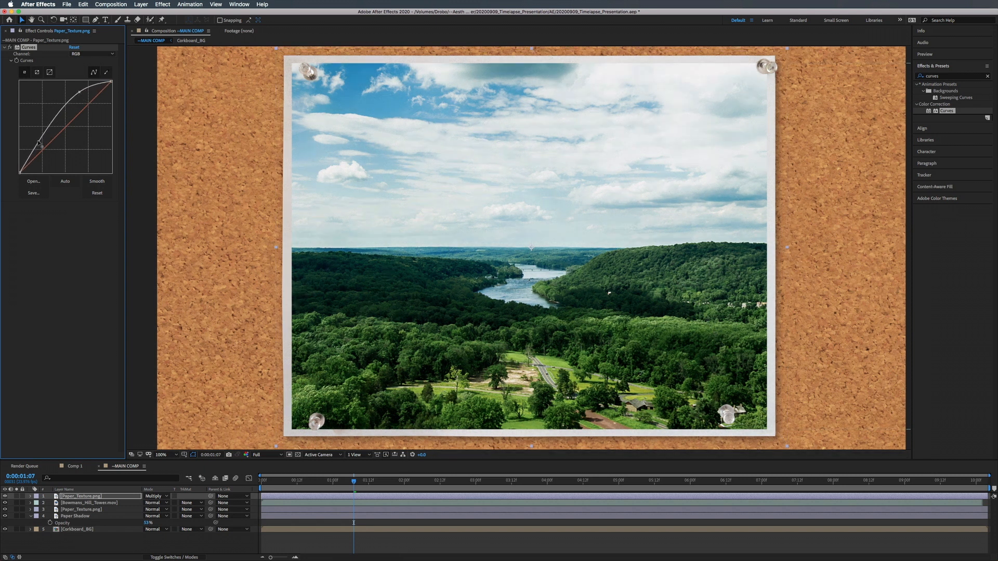
left_click_drag(40, 143, 46, 158)
left_click_drag(80, 92, 88, 105)
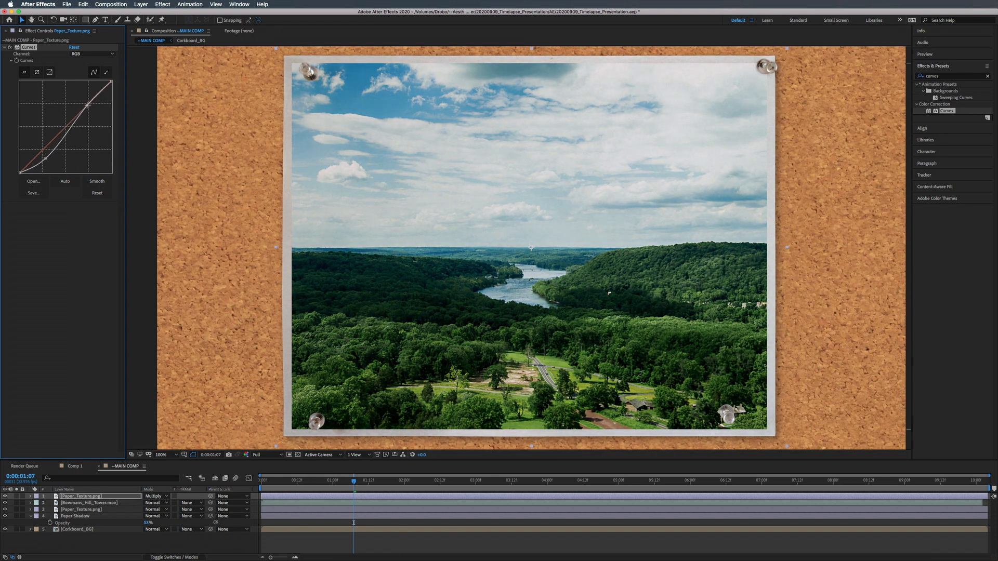
Pre-compose the Bowmans_Hill_Tower.mov layer as Timelapse_PC, moving all attributes into the new composition.
left_click(303, 324)
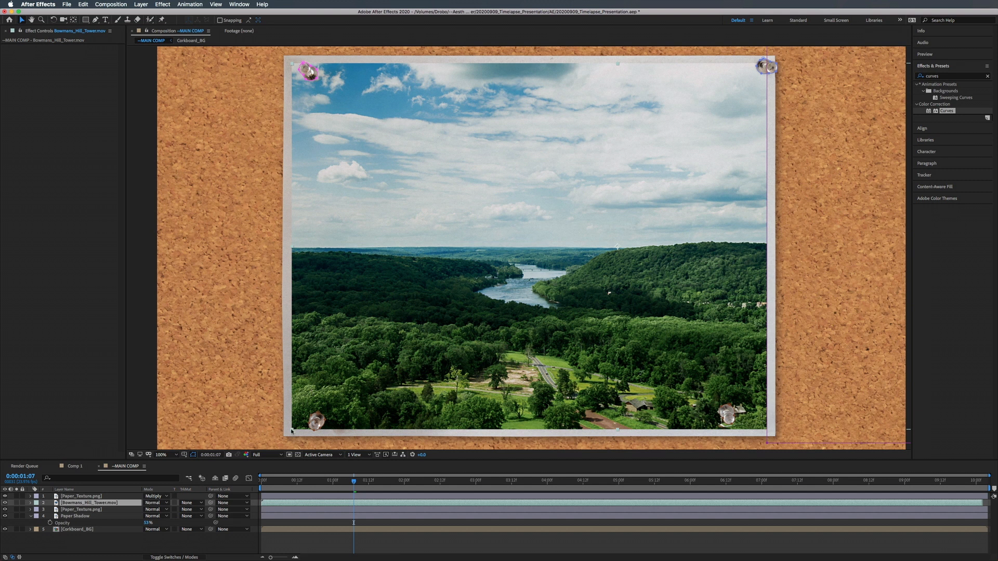
left_click_drag(292, 427, 285, 428)
left_click(102, 505)
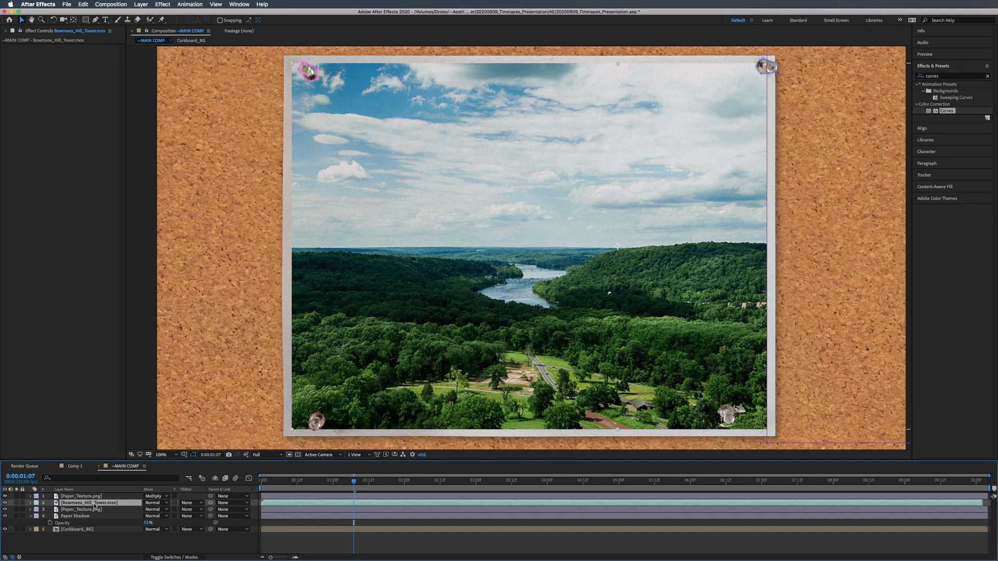
key("super+shift+c")
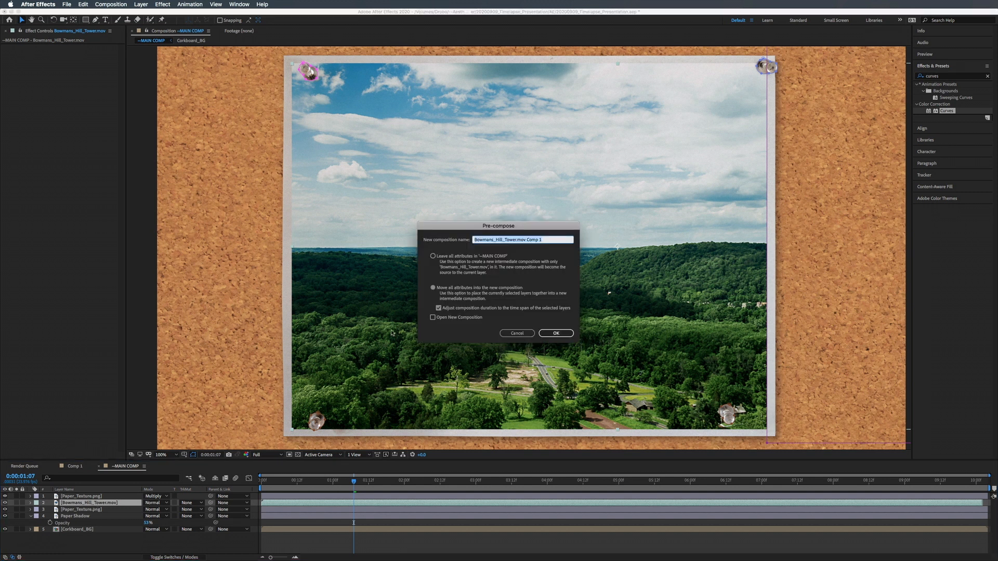
type("Timelapse_PC")
key("Return")
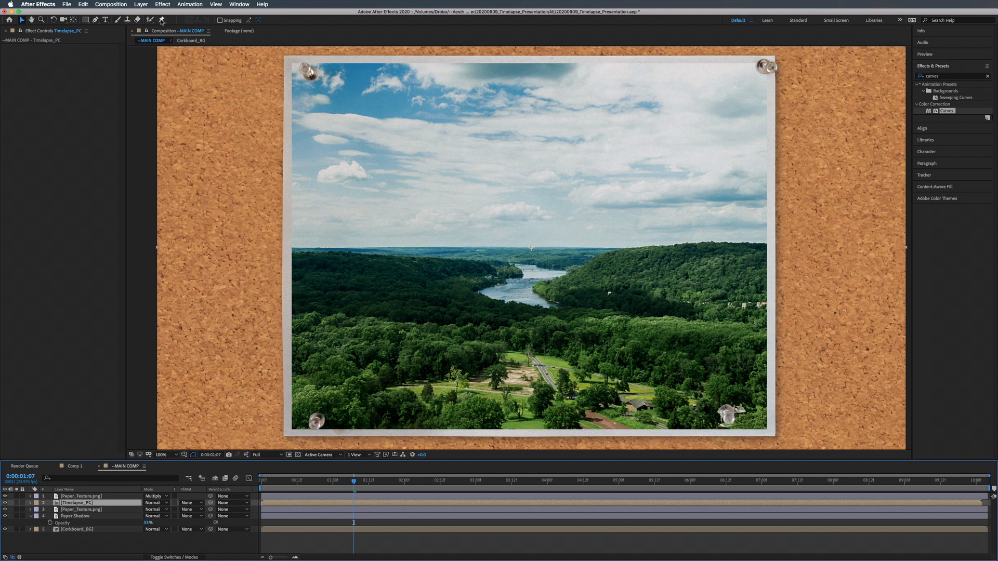
Place Puppet position pins on the Timelapse_PC layer at the photo's corners and around the four pushpins.
left_click(163, 21)
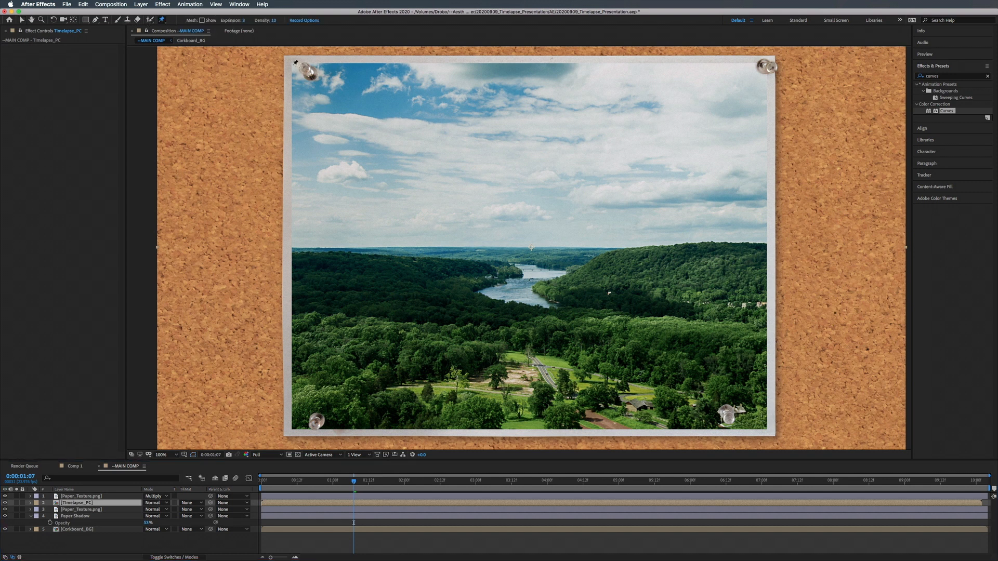
left_click(294, 65)
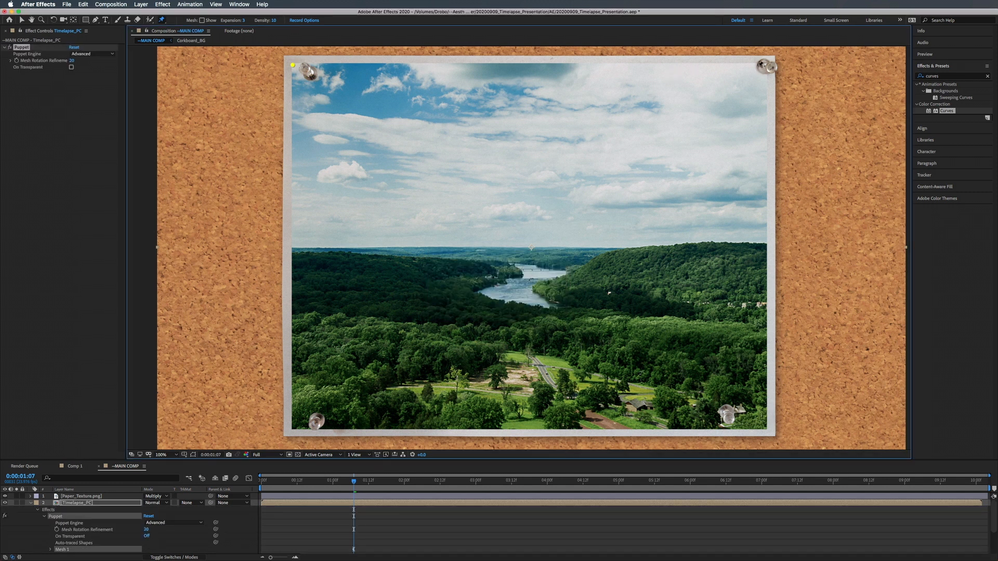
left_click(755, 64)
left_click(766, 76)
left_click(321, 411)
left_click(730, 426)
Add Puppet pins along the photo's left, right and top edges, nudging the left and top ones to follow the paper.
left_click(298, 314)
left_click(295, 316)
left_click_drag(295, 316, 294, 315)
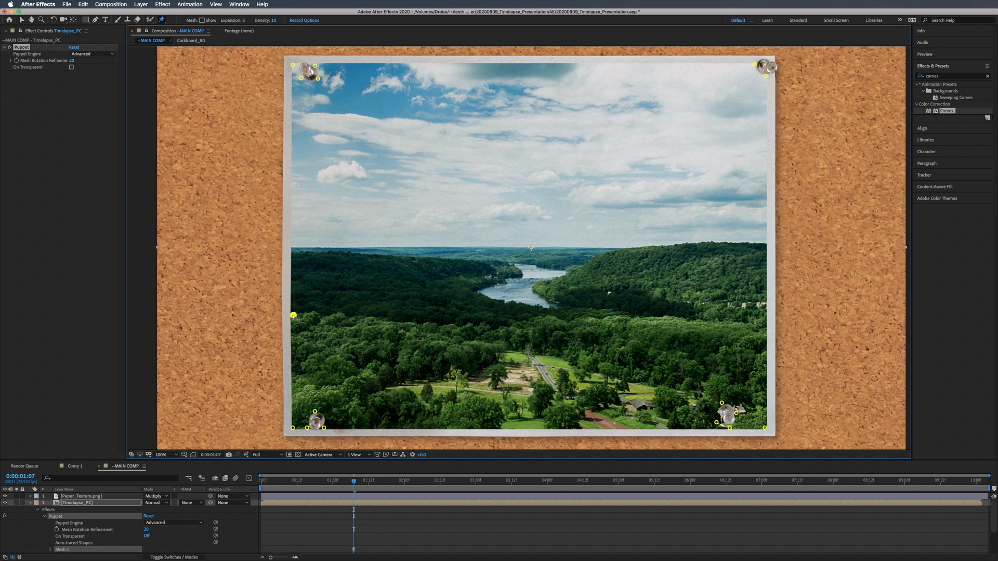
left_click(763, 152)
left_click(396, 68)
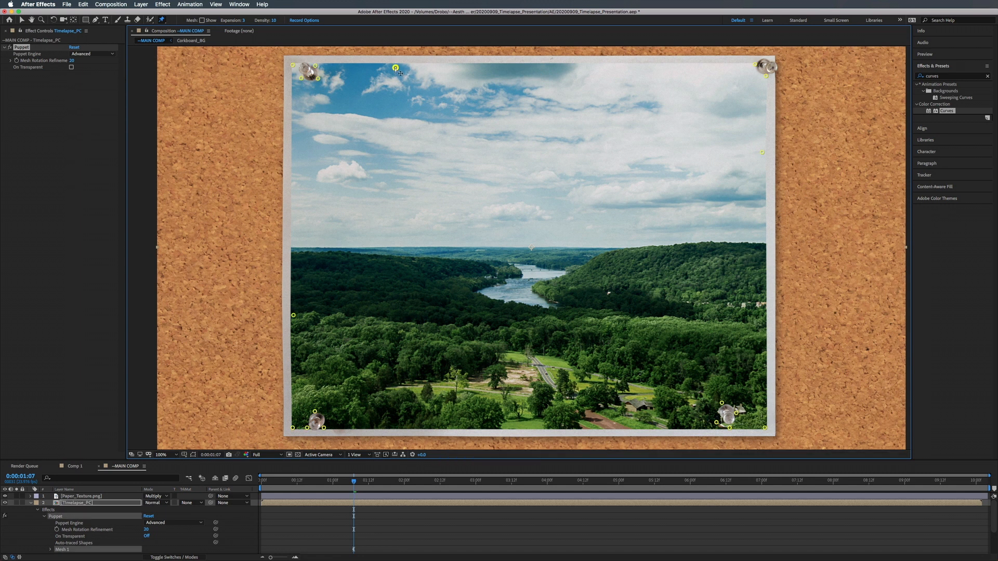
left_click_drag(395, 68, 396, 69)
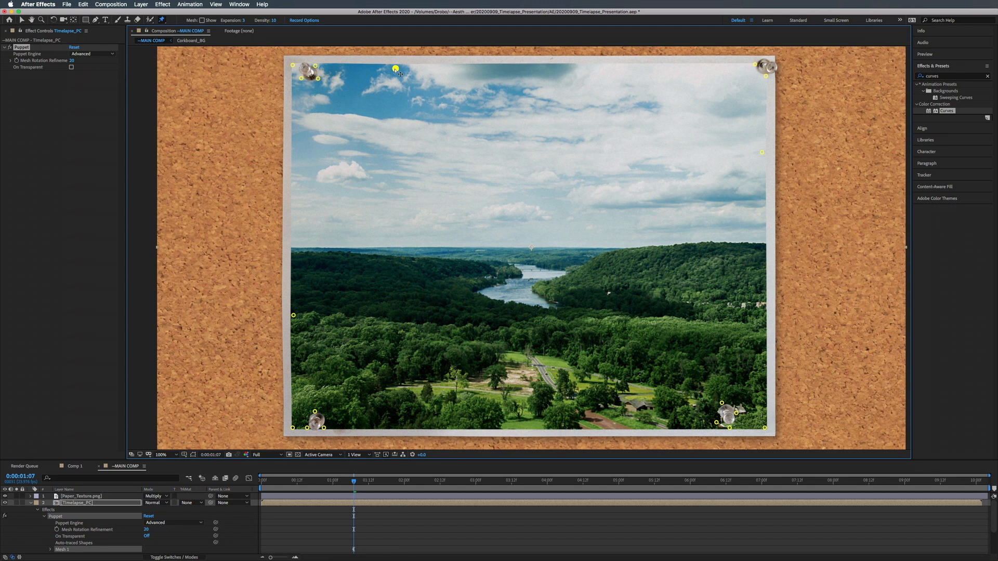
left_click(687, 67)
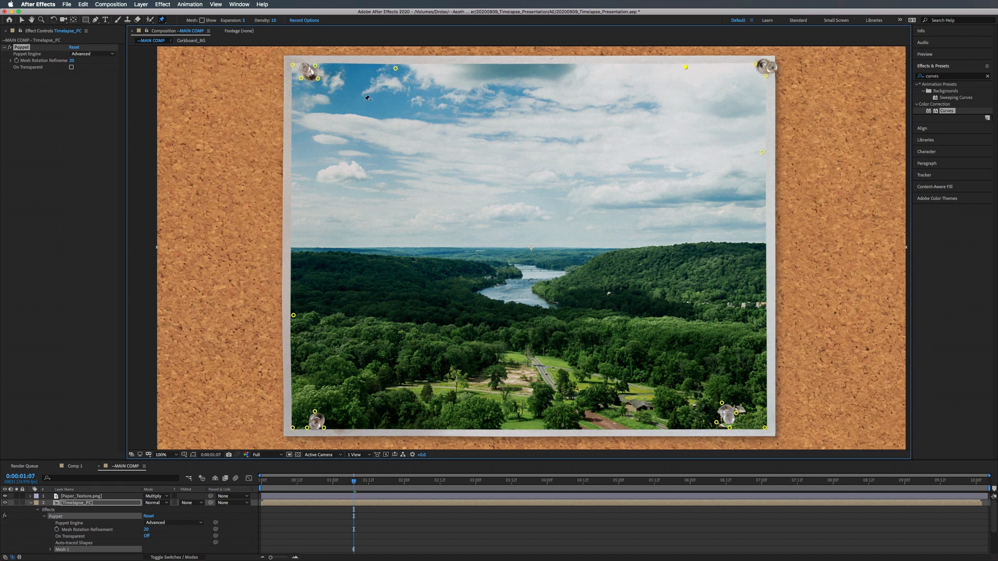
Try to warp the photo by pulling the left one of the two mid-edge top Puppet pins down and inward.
left_click_drag(396, 68, 419, 90)
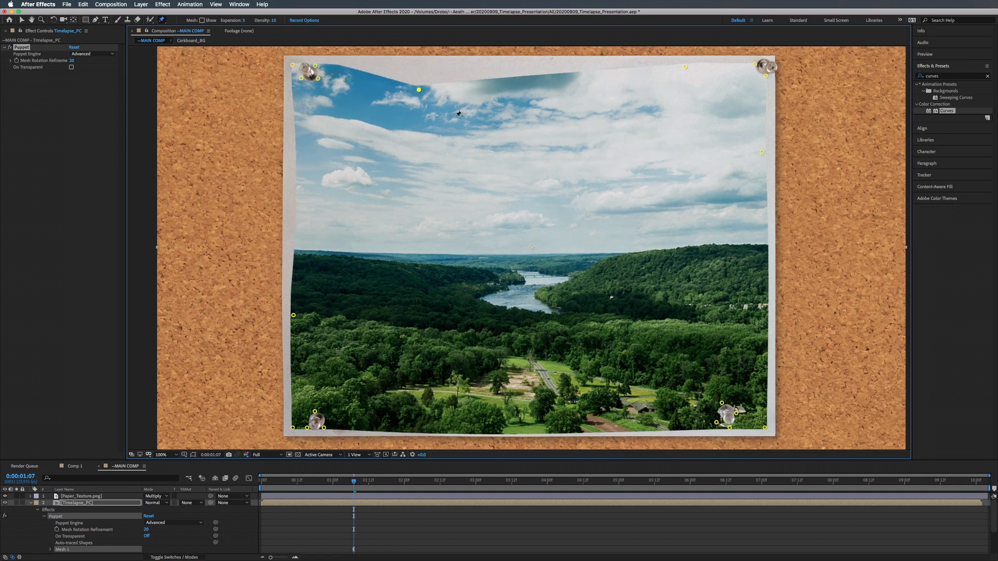
key("super+z")
left_click(23, 50)
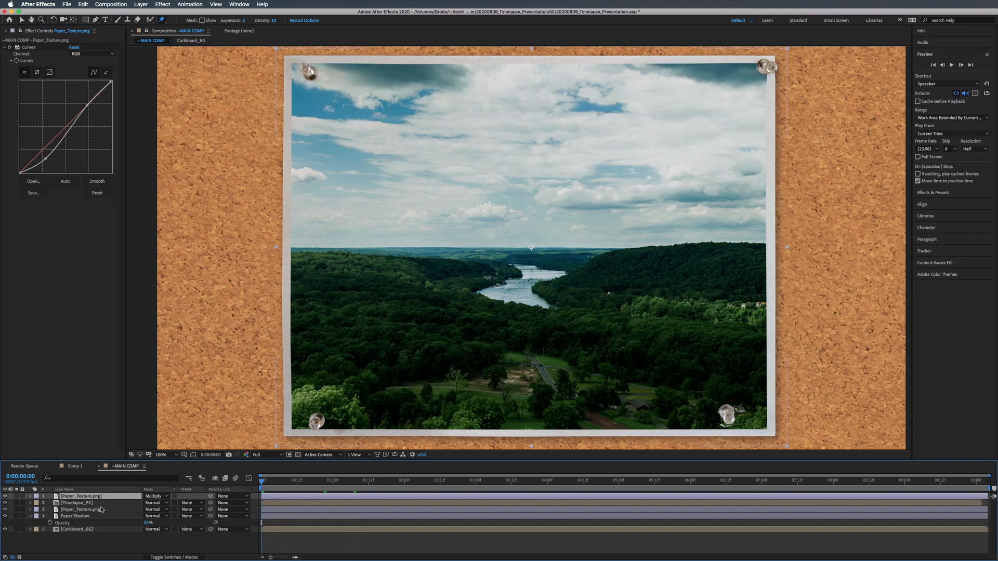
Reveal the keyframes of Timelapse_PC and, at 0:00:00:14, move the left-edge Puppet pin slightly inward to keyframe its position.
left_click(94, 503)
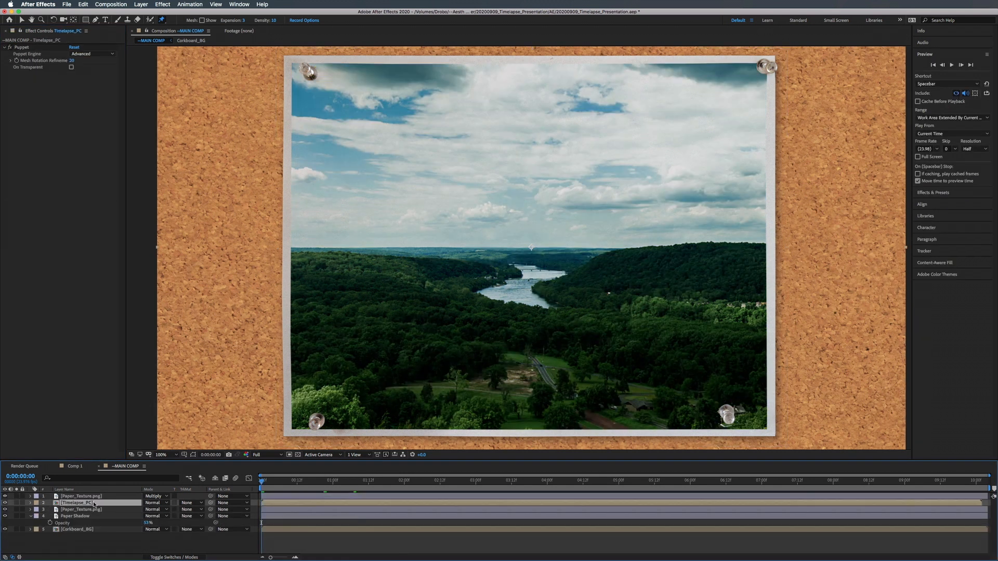
key("u")
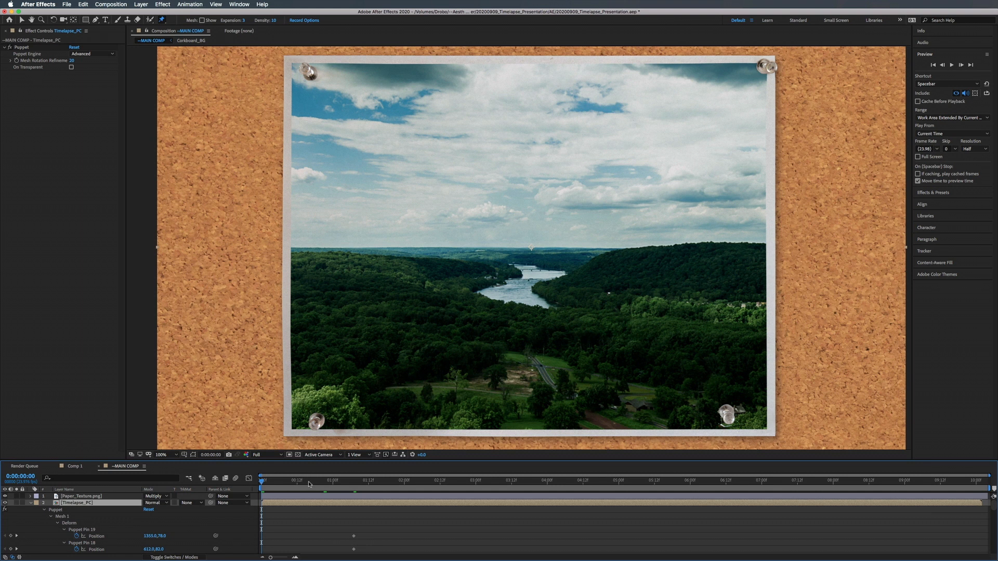
left_click_drag(309, 484, 303, 484)
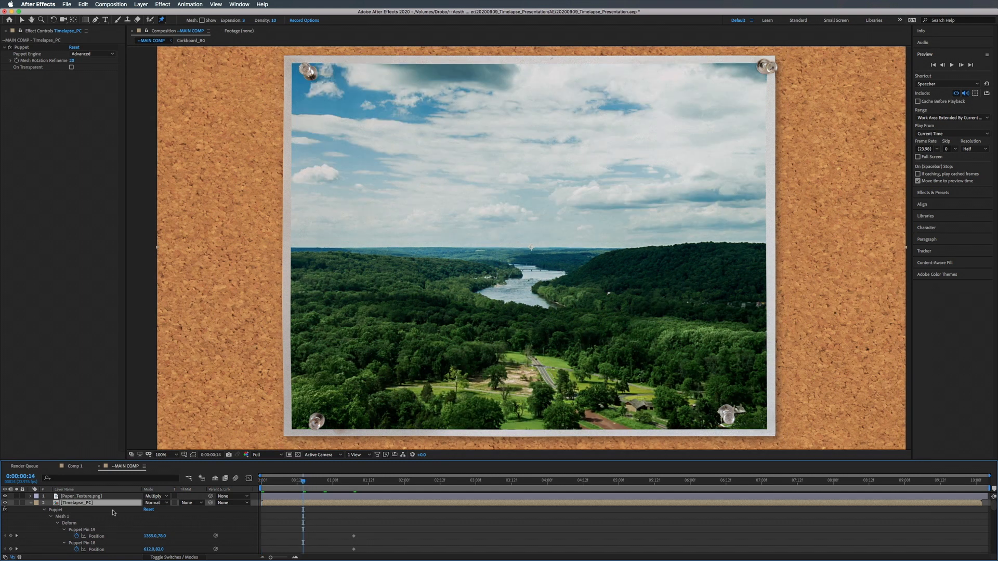
left_click(21, 48)
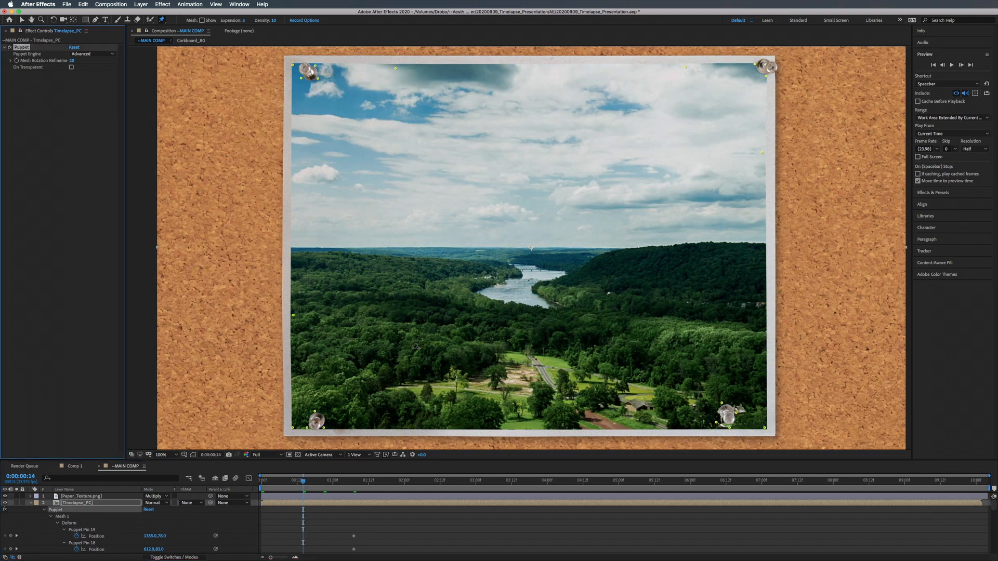
left_click(294, 315)
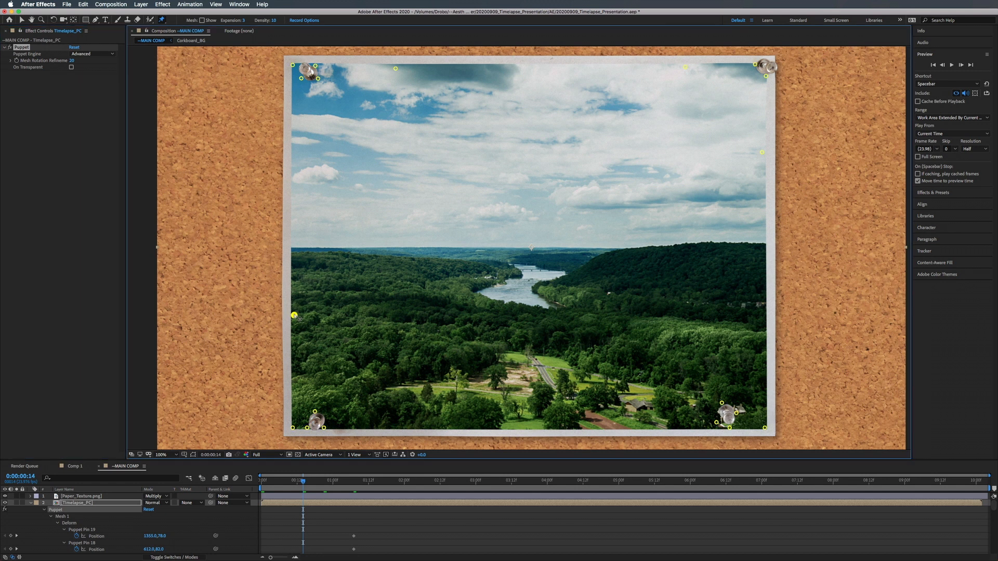
left_click_drag(294, 316, 296, 316)
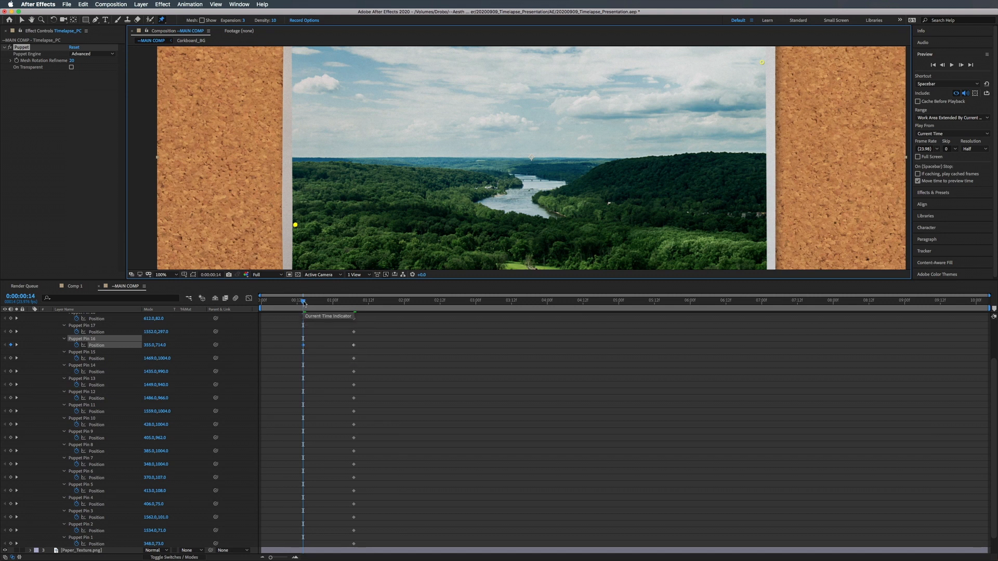
Review the left-edge pin's keyframes from 0:00:00:14 to 0:00:01:07, return to 0:00:00:00, and collapse the layer's properties.
left_click_drag(304, 301, 354, 303)
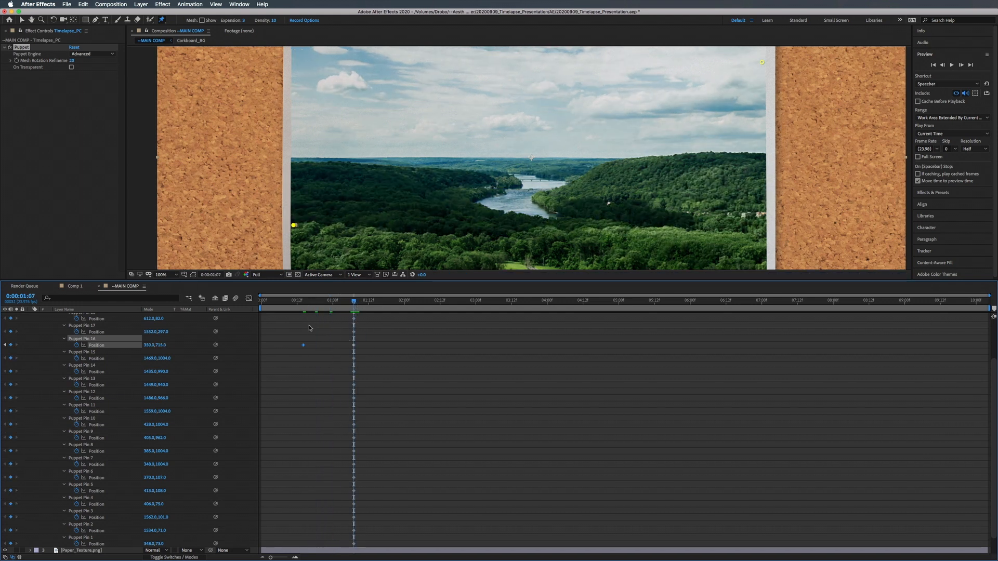
left_click(309, 343)
left_click_drag(318, 304, 261, 304)
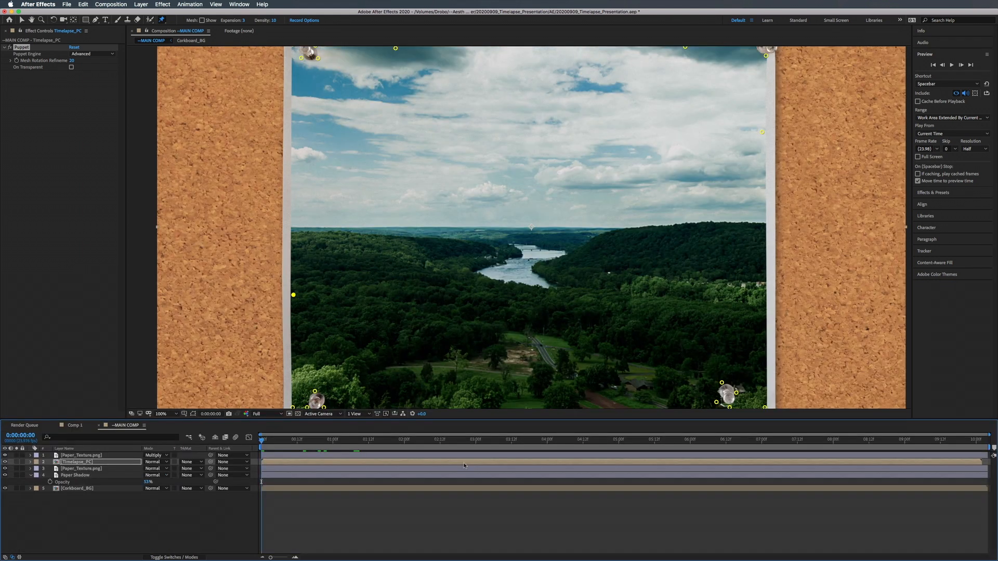
key("u")
scroll(374, 502, "down", 5)
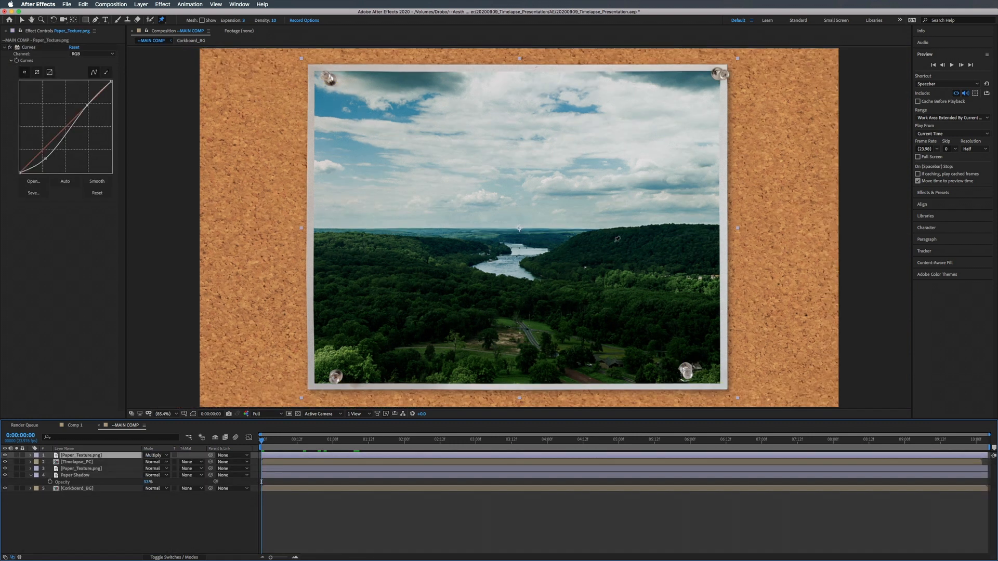
Save the project and add a new null object layer to MAIN COMP.
key("super+s")
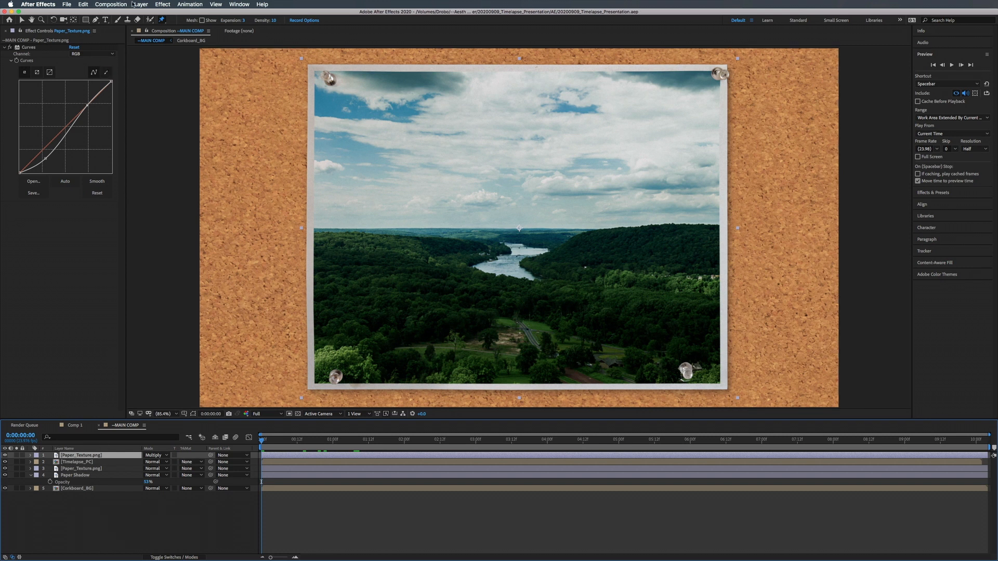
left_click(134, 4)
mouse_move(144, 15)
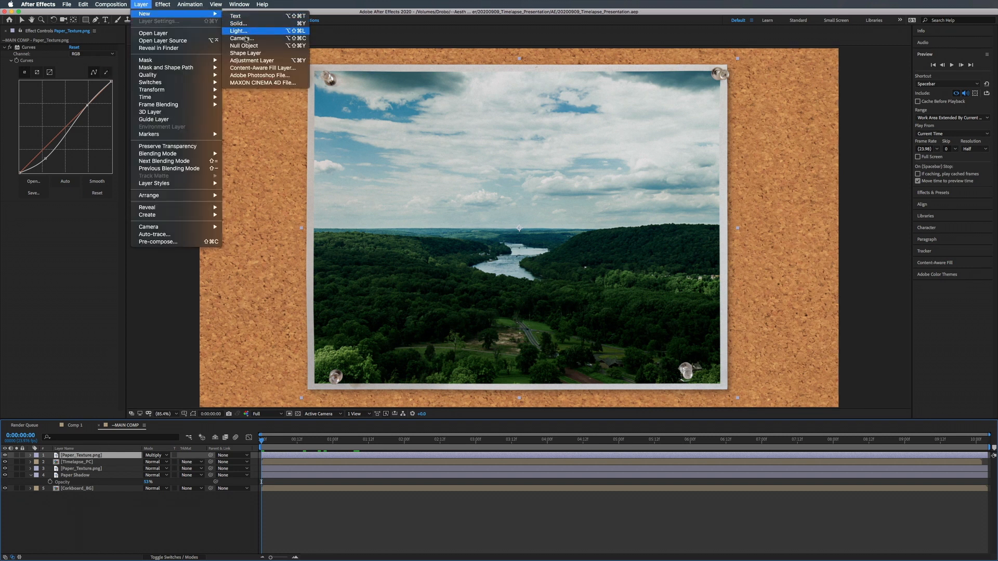
left_click(244, 46)
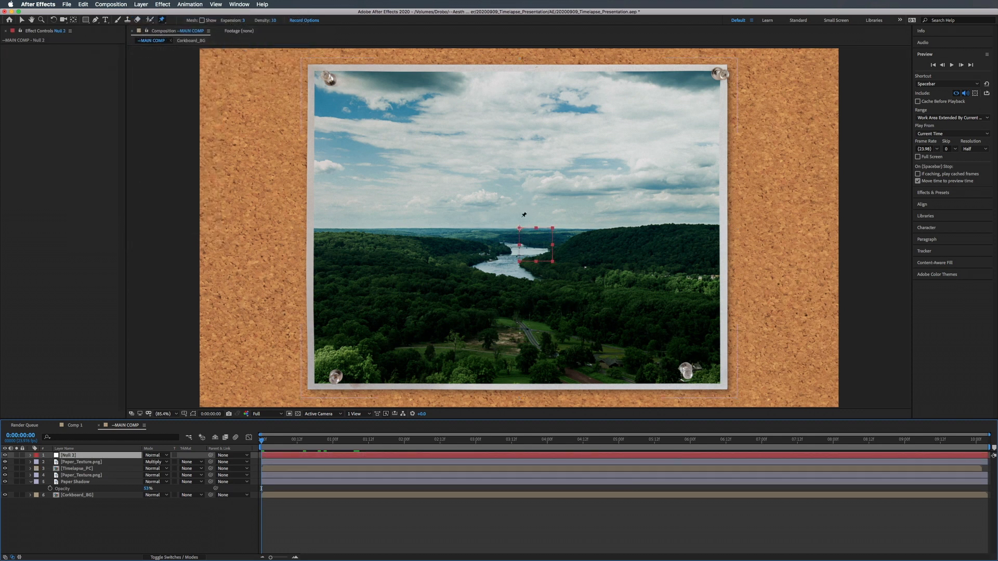
Parent all layers below the null, from the upper Paper_Texture.png to Corkboard_BG, to the null and collapse Paper Shadow's properties.
left_click(93, 462)
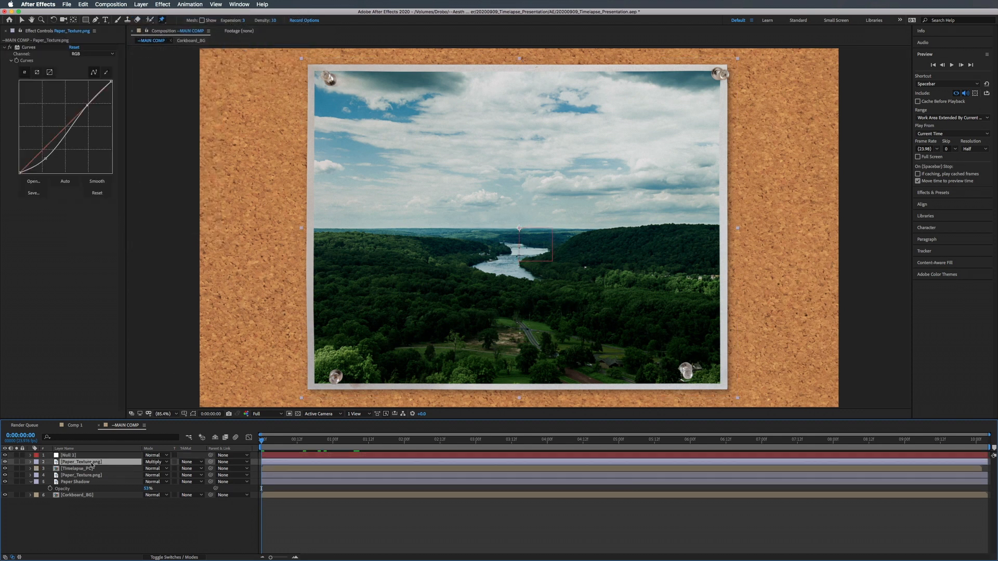
left_click(78, 496, "shift")
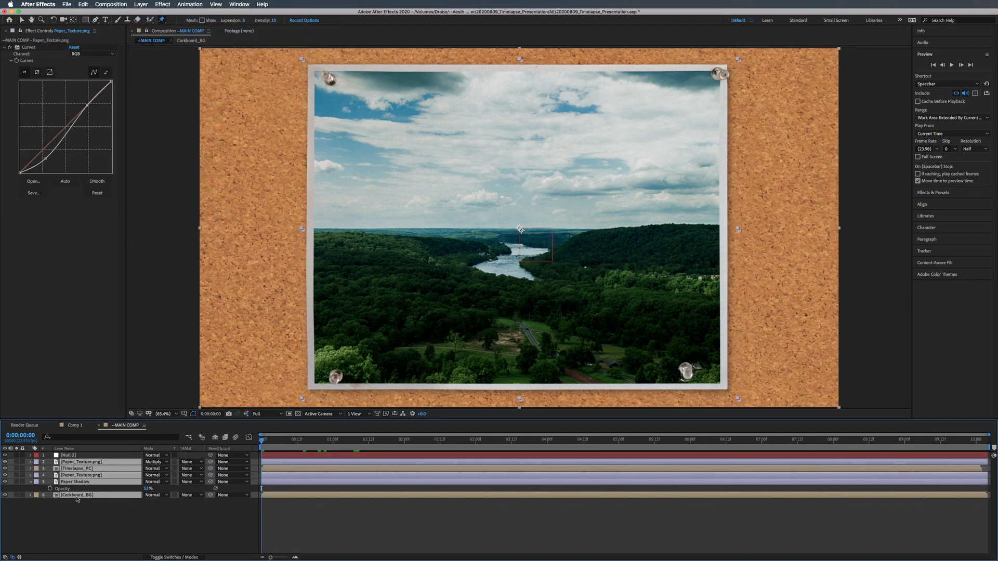
left_click(31, 482)
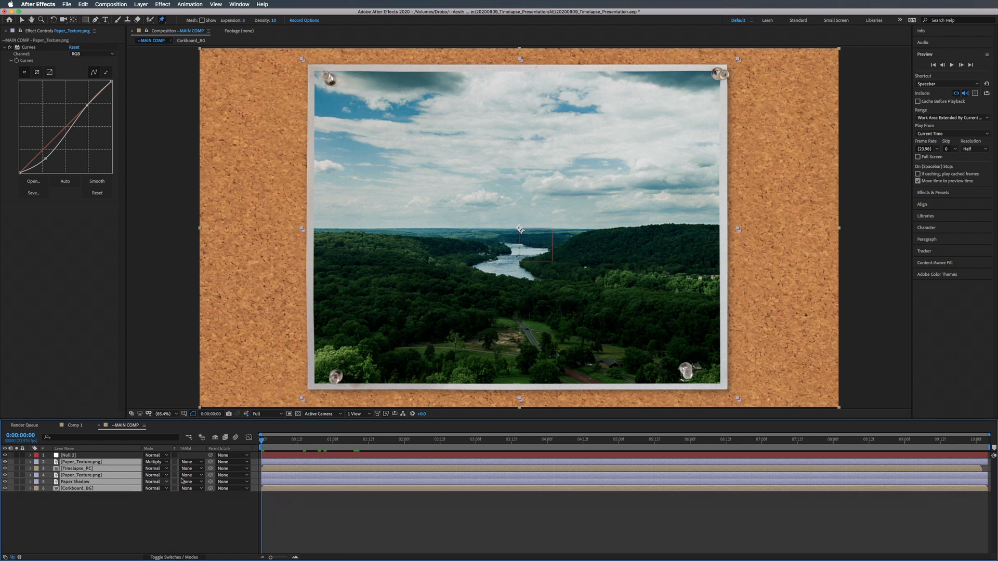
left_click_drag(210, 464, 73, 456)
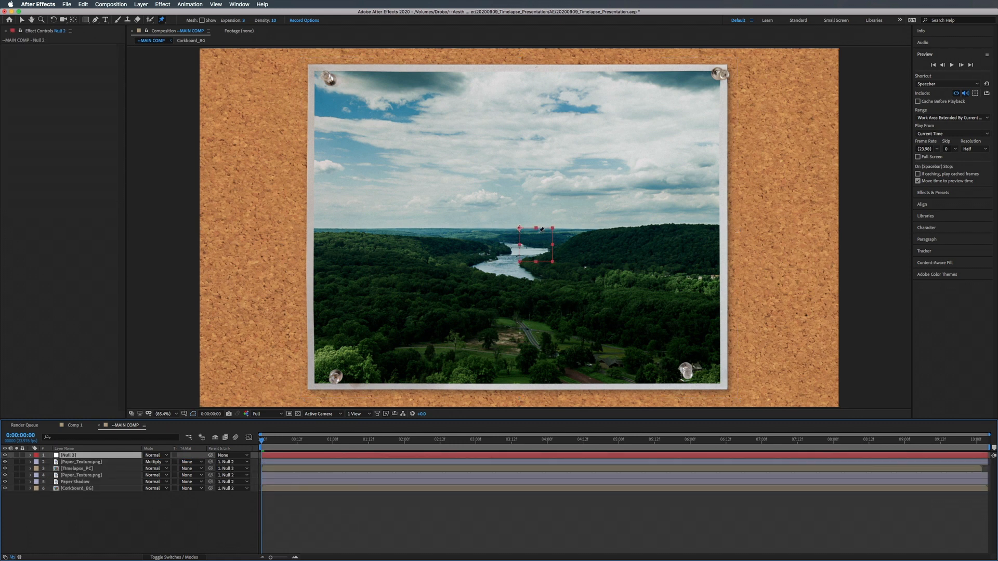
Test the parenting by moving the null up and to the right in the composition, and undo the move.
key("v")
left_click_drag(539, 234, 553, 204)
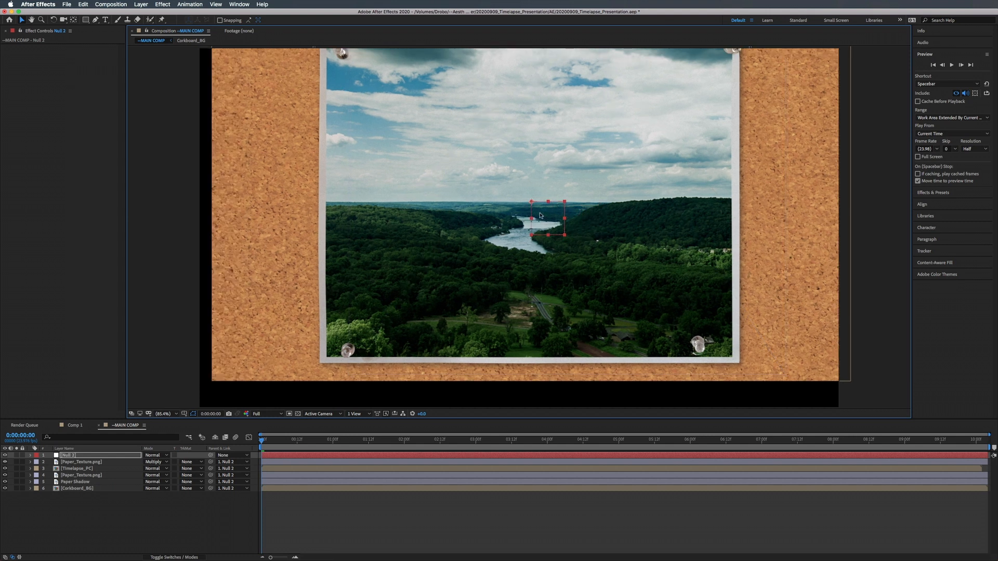
key("super+z")
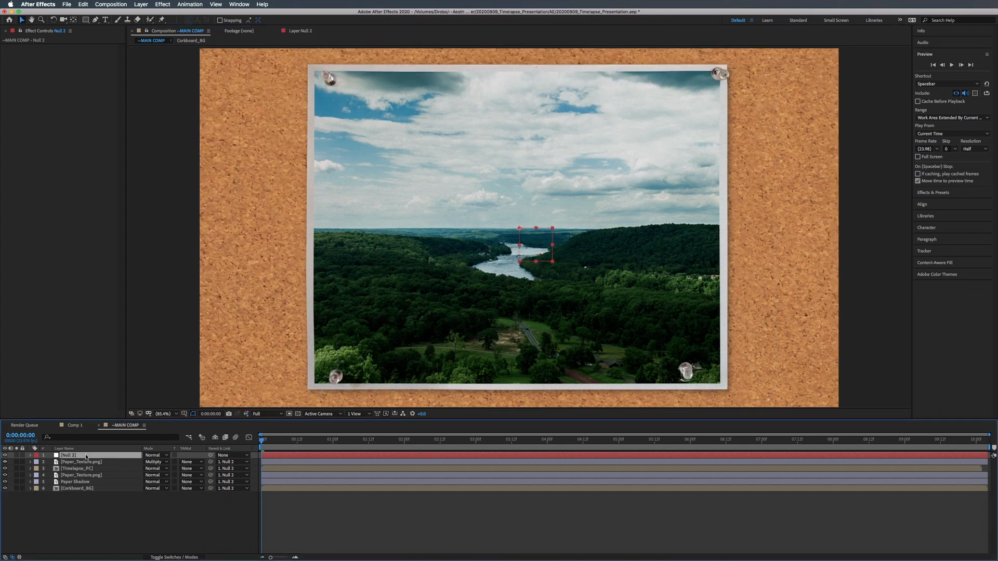
Rename the null layer as Camera Movement.
key("Return")
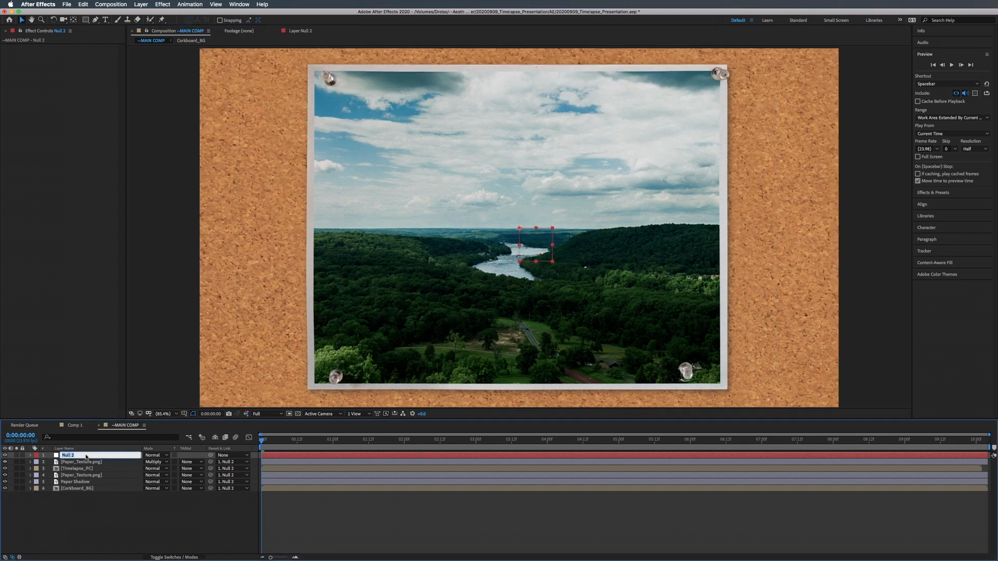
type("Camera Movement")
key("Return")
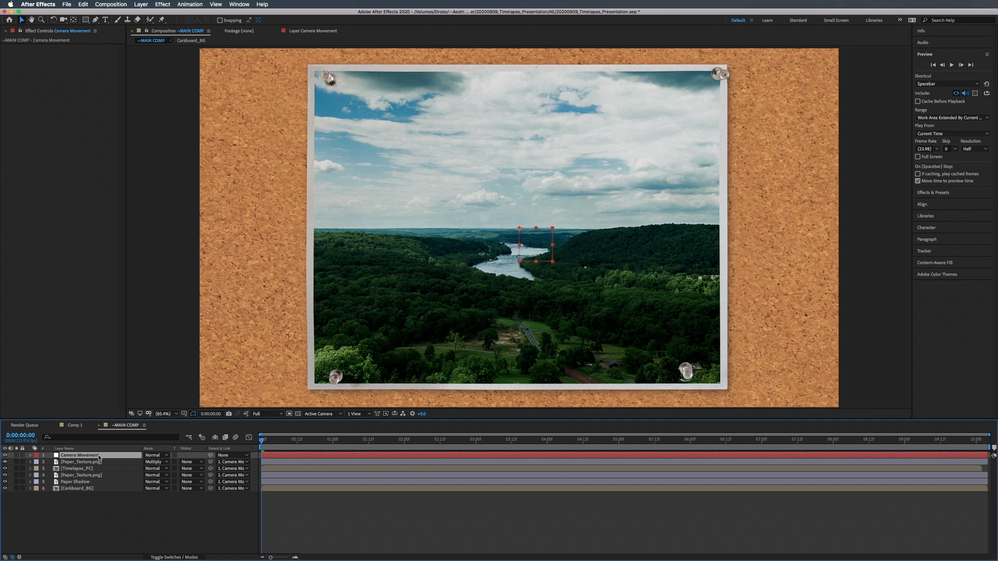
Reveal Camera Movement's Rotation and Scale, and start keyframing both properties at 0:00:05:00.
key("r")
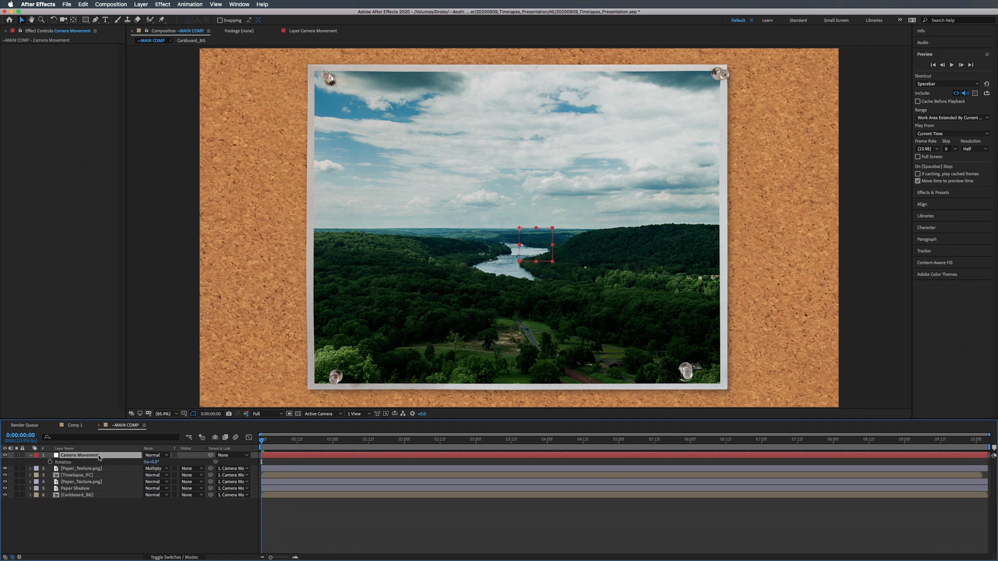
key("shift+s")
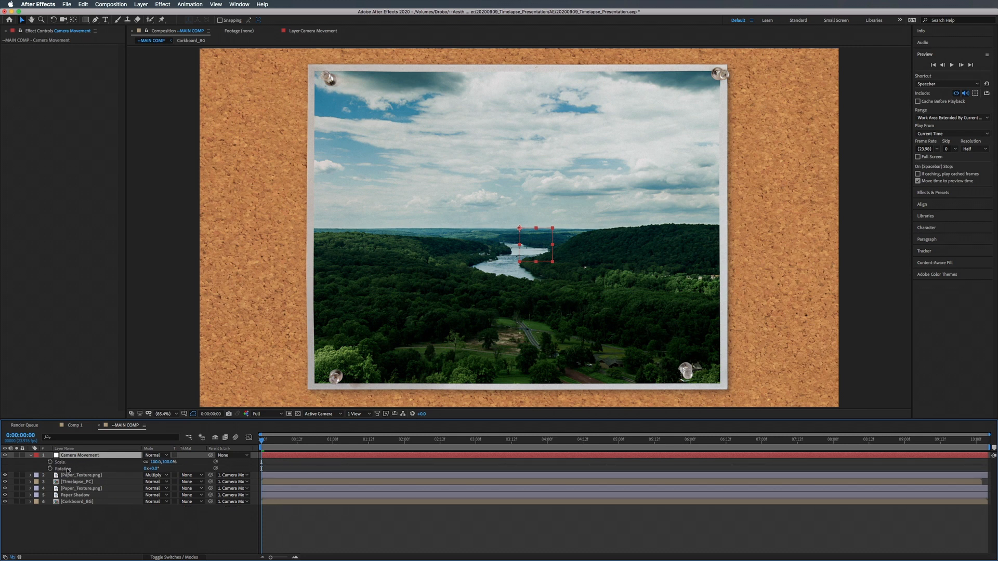
mouse_move(611, 440)
left_mouse_down()
mouse_move(644, 441)
mouse_move(618, 443)
left_mouse_up()
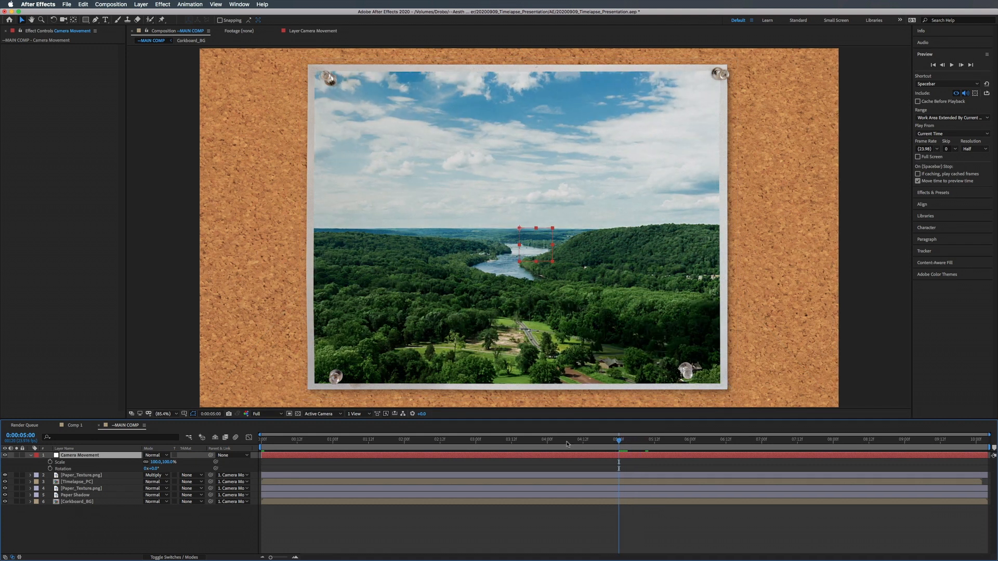
left_click(50, 462)
left_click(50, 468)
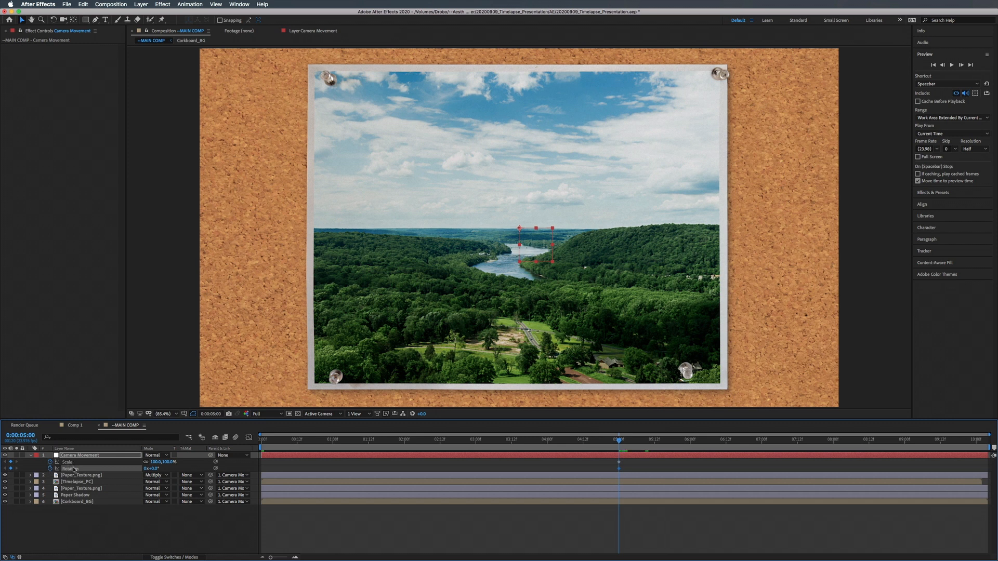
Try larger and smaller Scale values for Camera Movement at 0:00:05:00 and settle on 107%.
left_click(169, 462)
type("105")
key("Return")
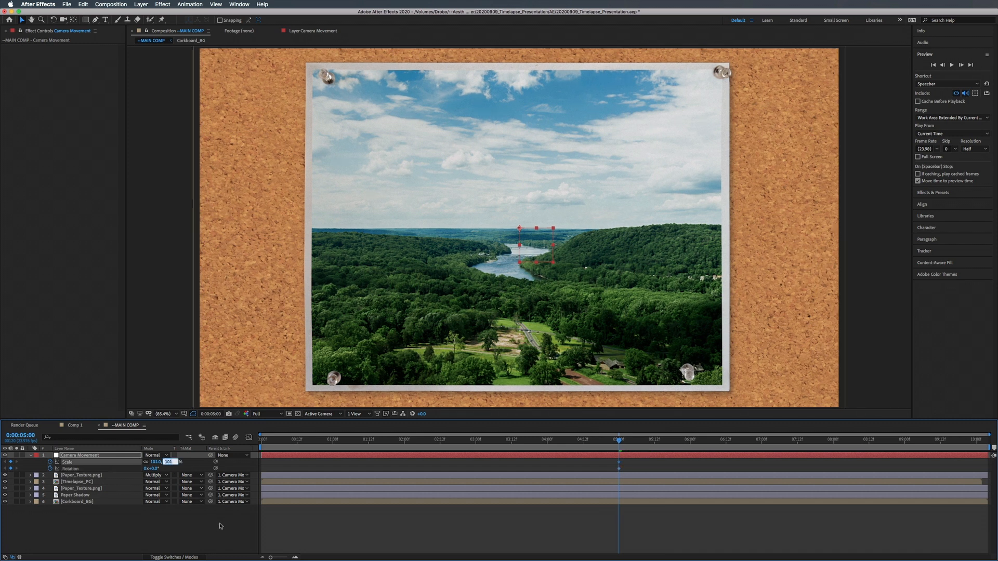
key("Up")
key("Up")
key("Up")
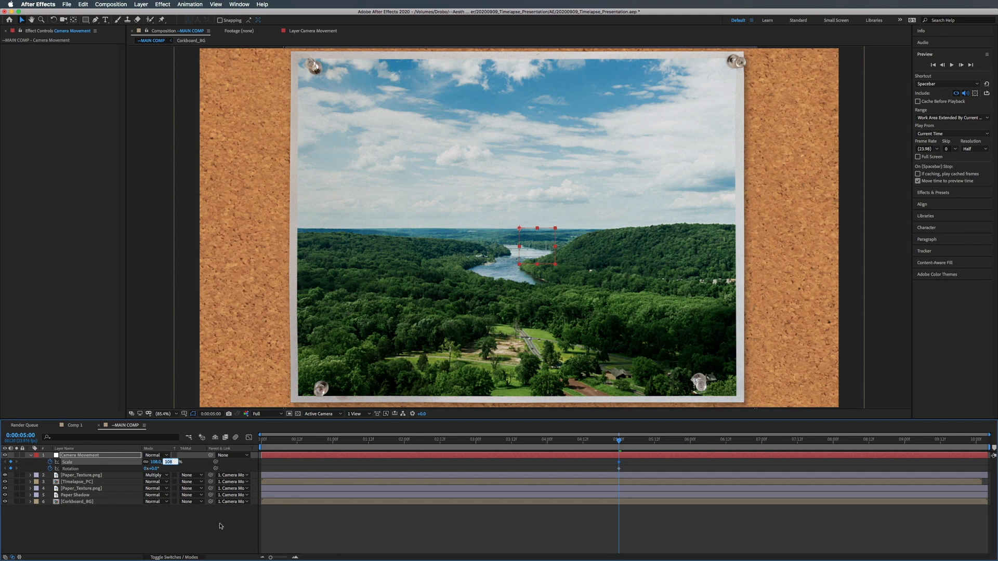
left_click(67, 464)
left_click(166, 462)
key("Up")
key("Up")
key("Up")
key("Up")
key("Up")
key("Up")
key("Up")
key("Up")
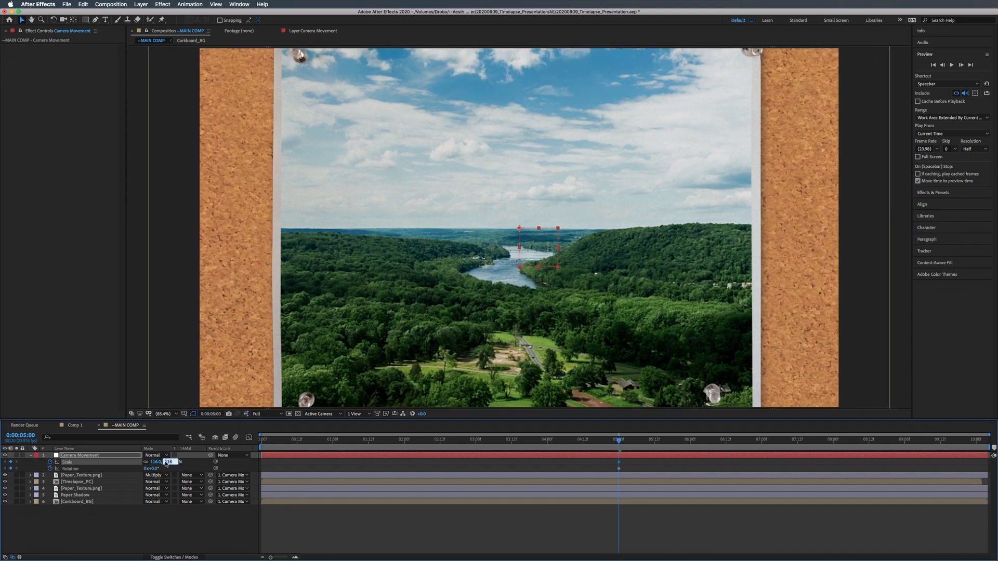
key("Up")
key("Up")
key("Up")
key("Up")
key("Up")
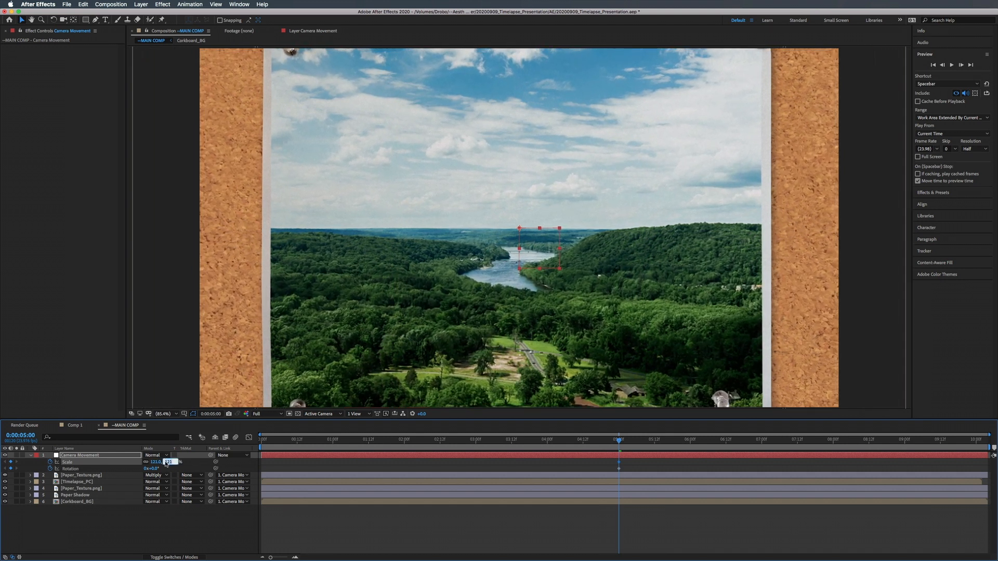
key("Down")
key("Down")
key("Down")
key("Down")
key("Down")
key("Down")
key("Down")
key("Down")
key("Down")
key("Down")
key("Down")
key("Down")
key("Down")
key("Down")
key("Down")
key("Down")
key("Down")
key("Down")
key("Down")
key("Down")
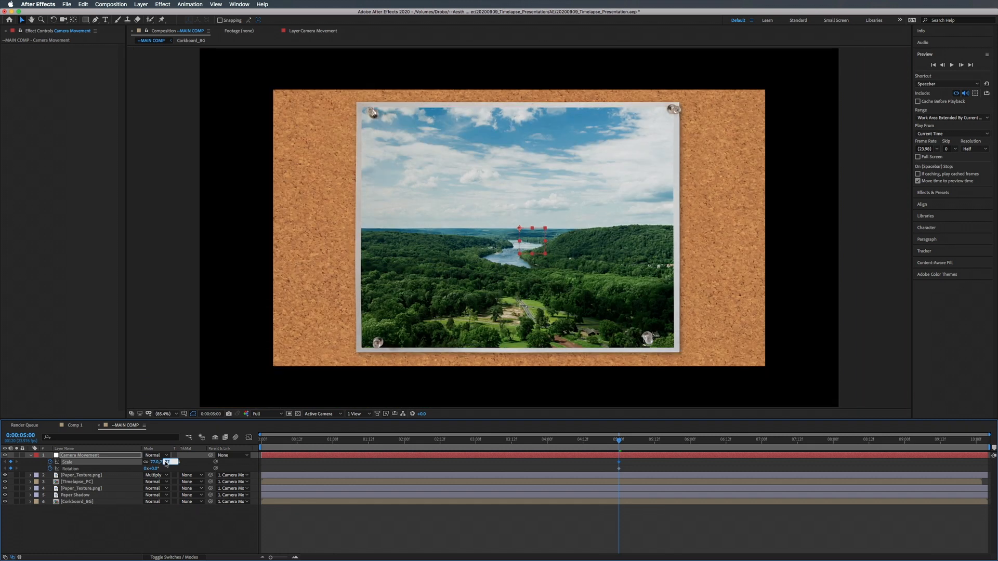
key("shift+Up")
key("shift+Up")
key("shift+Up")
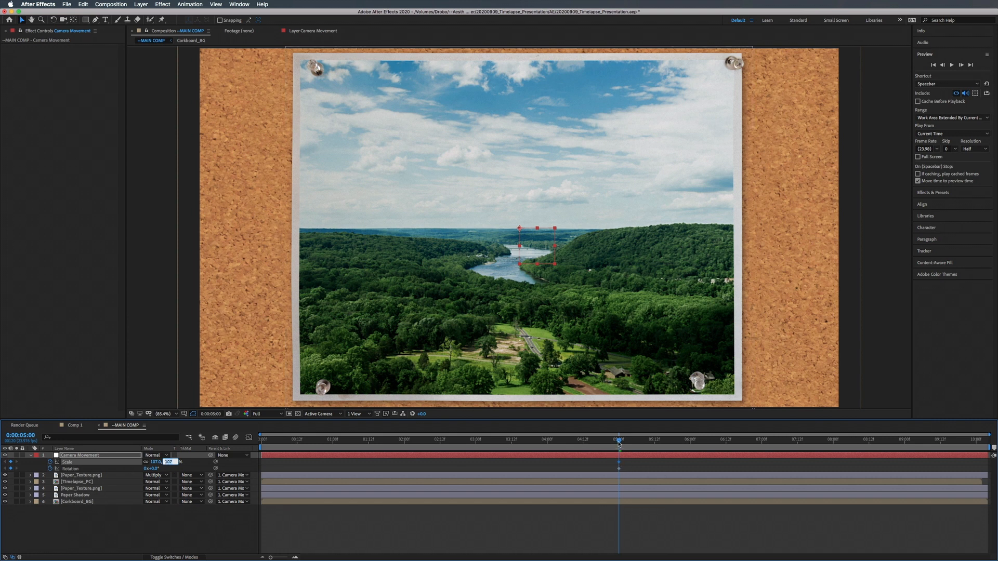
key("Return")
At 0:00:00:00, keyframe Camera Movement's Rotation at -10° and its Scale at 80%.
left_click_drag(619, 442, 231, 439)
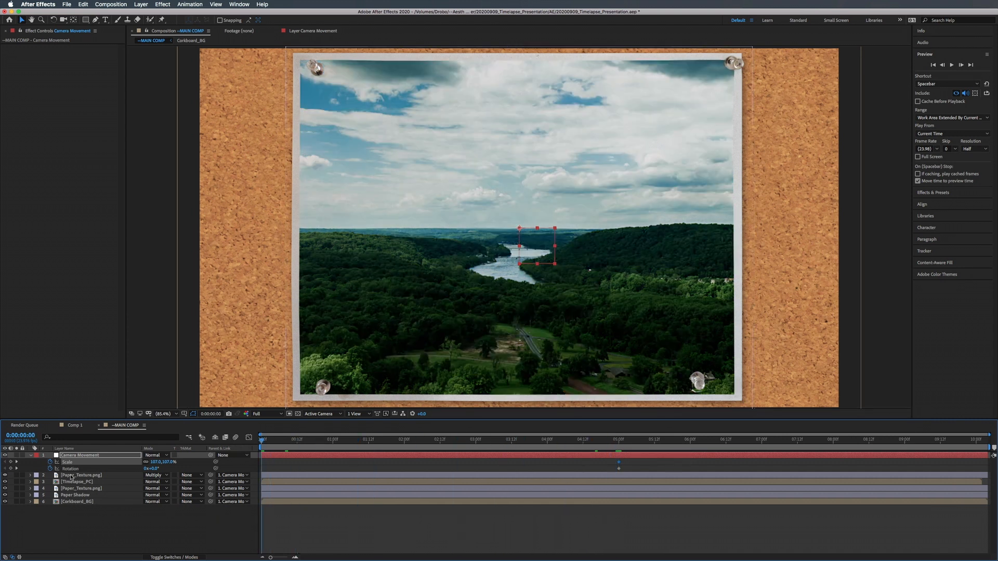
left_click_drag(154, 470, 150, 468)
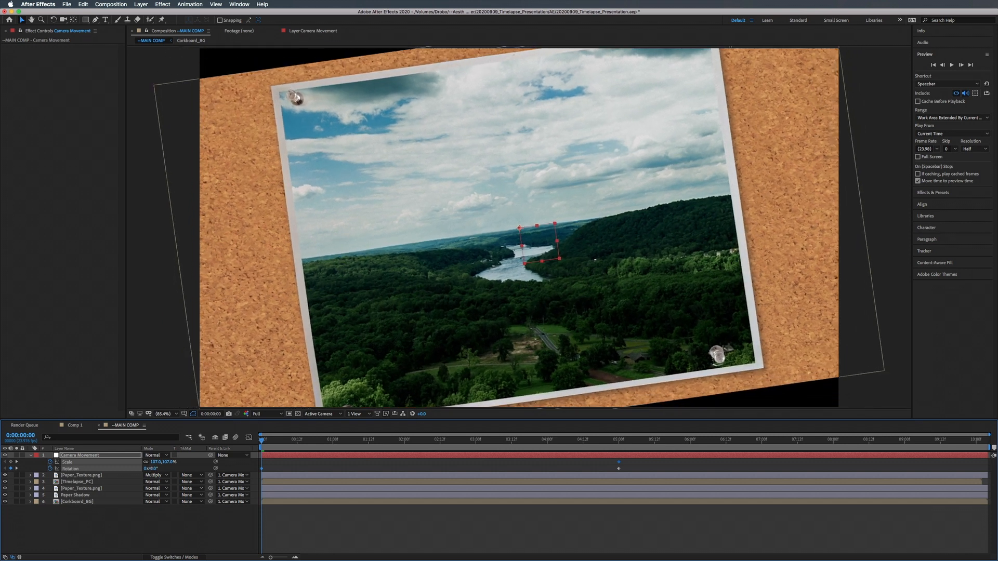
left_click(153, 469)
key("Down")
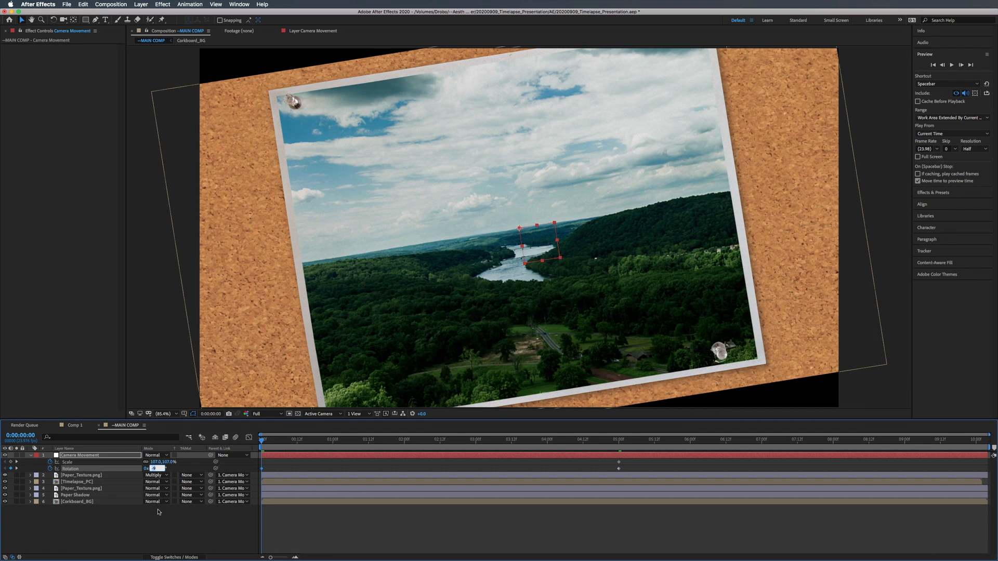
key("Down")
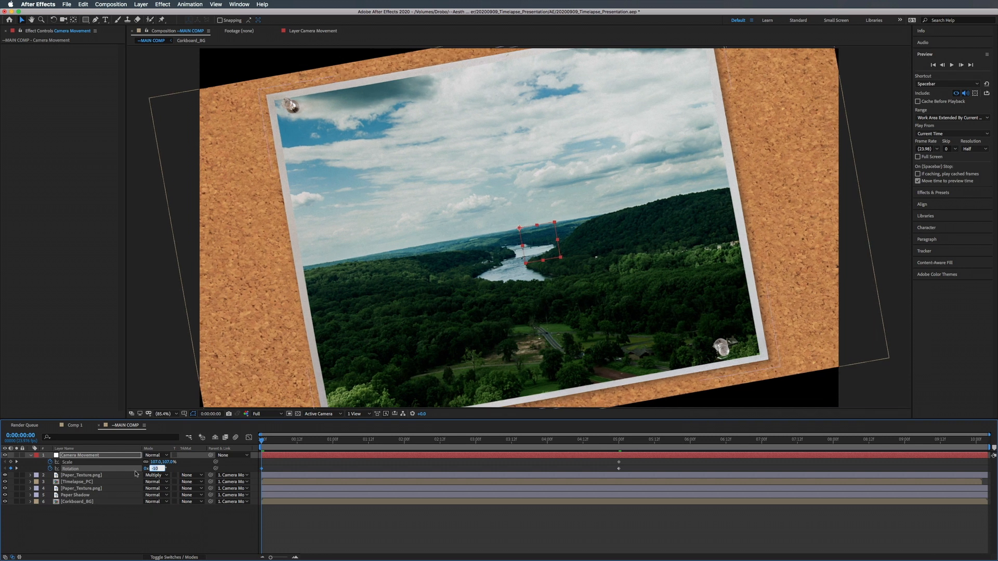
left_click_drag(155, 462, 145, 462)
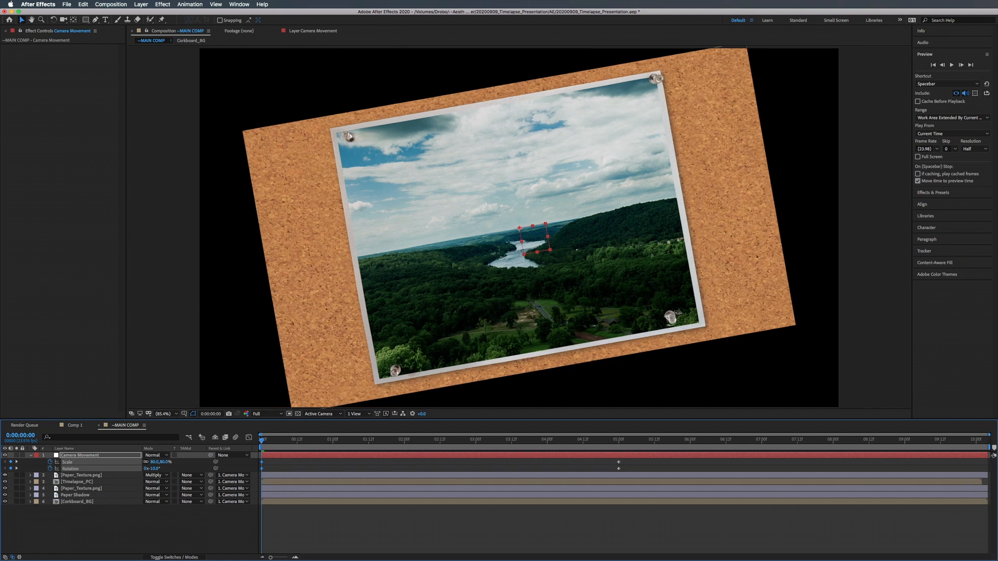
left_click_drag(155, 462, 155, 461)
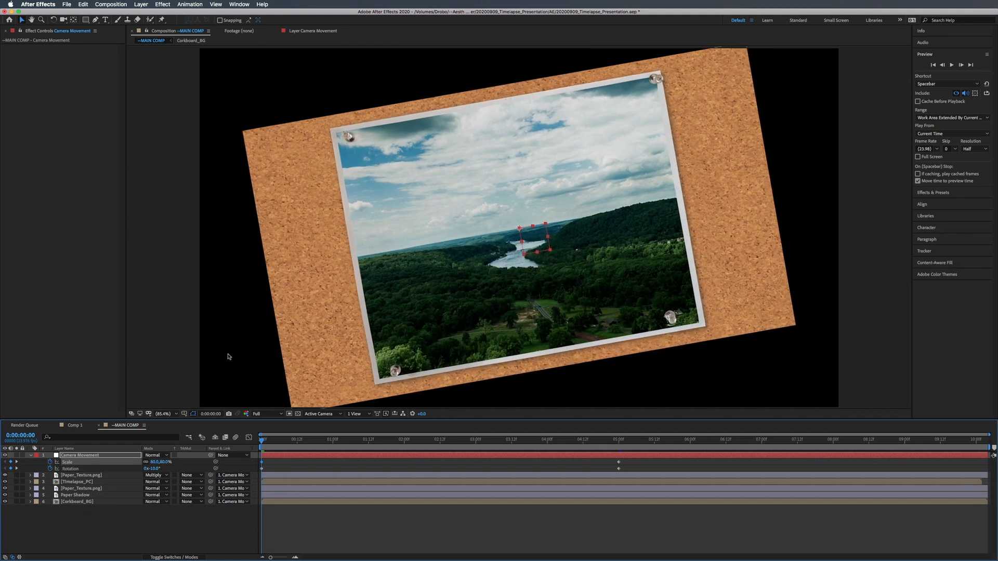
Preview the camera movement past 0:00:05:00, and scrub back through it to 0:00:00:10.
key("space")
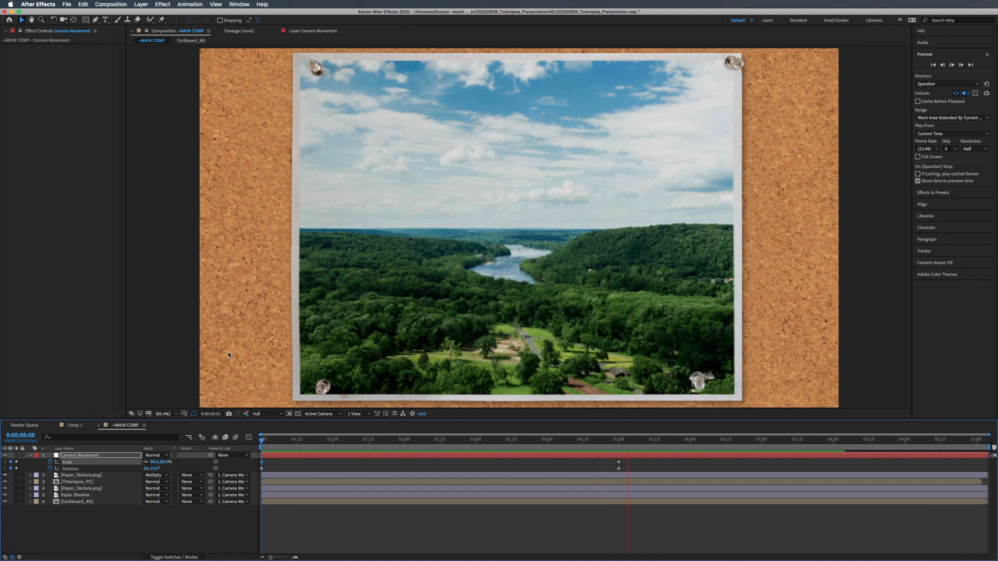
key("space")
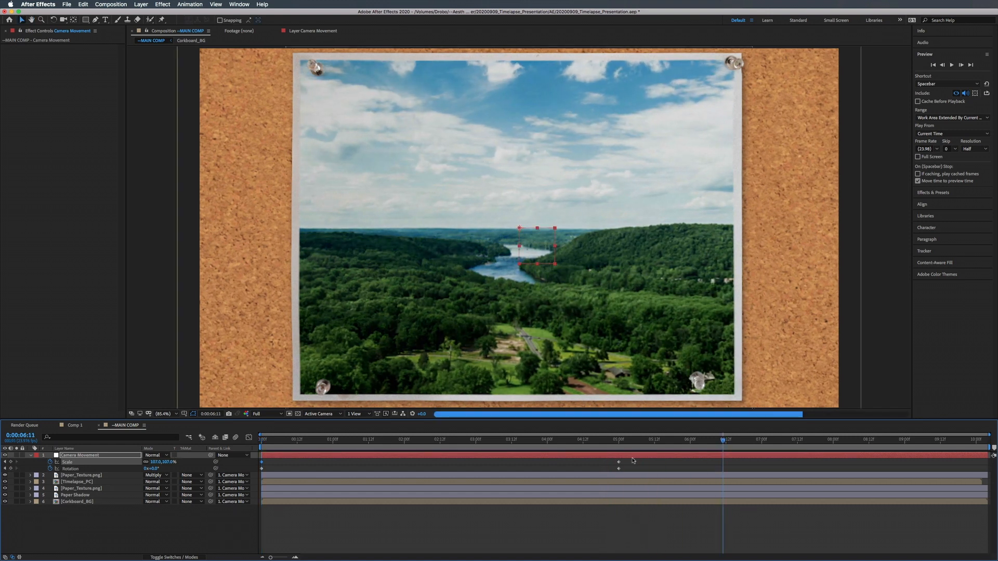
left_click_drag(603, 442, 579, 442)
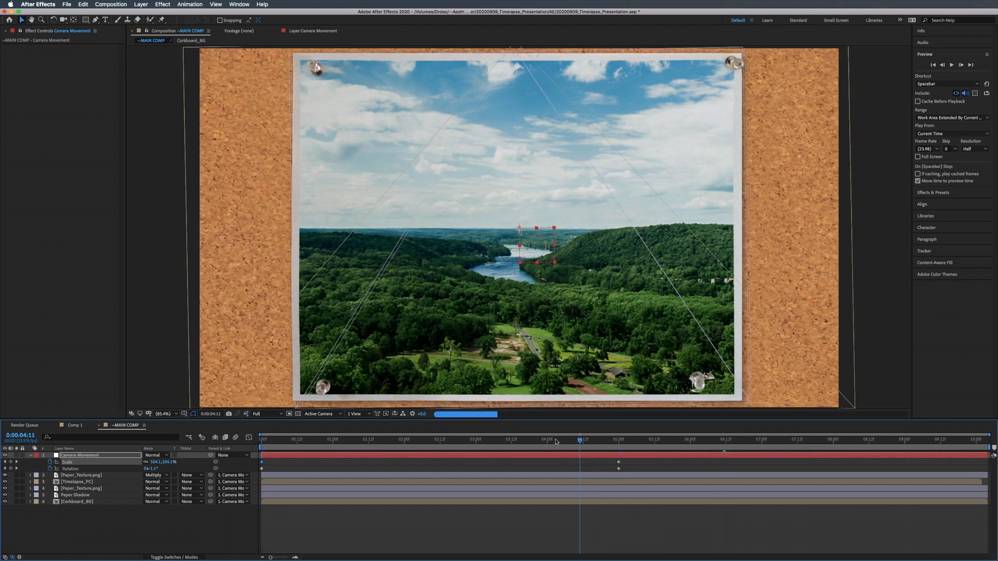
left_click(620, 441)
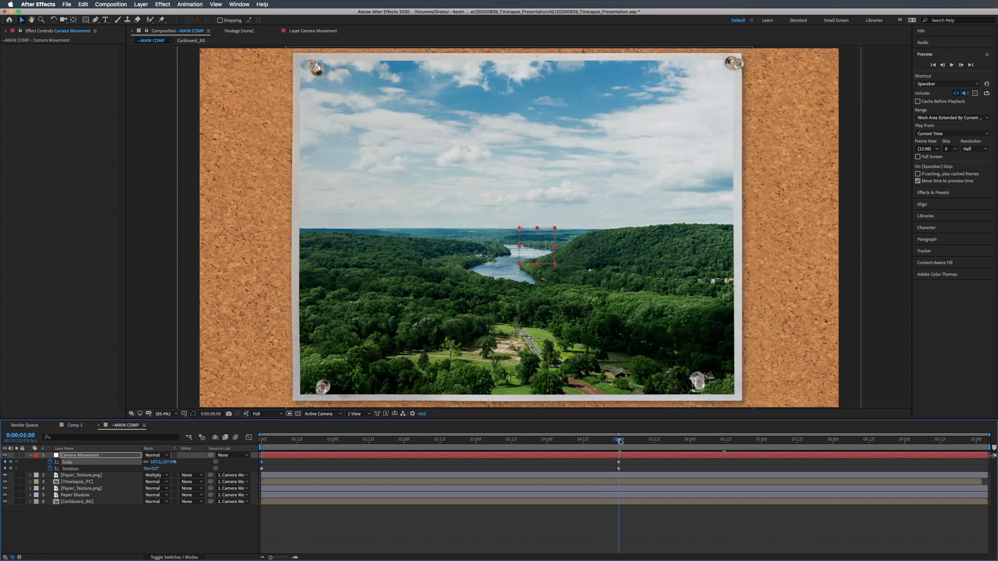
left_click_drag(620, 441, 291, 441)
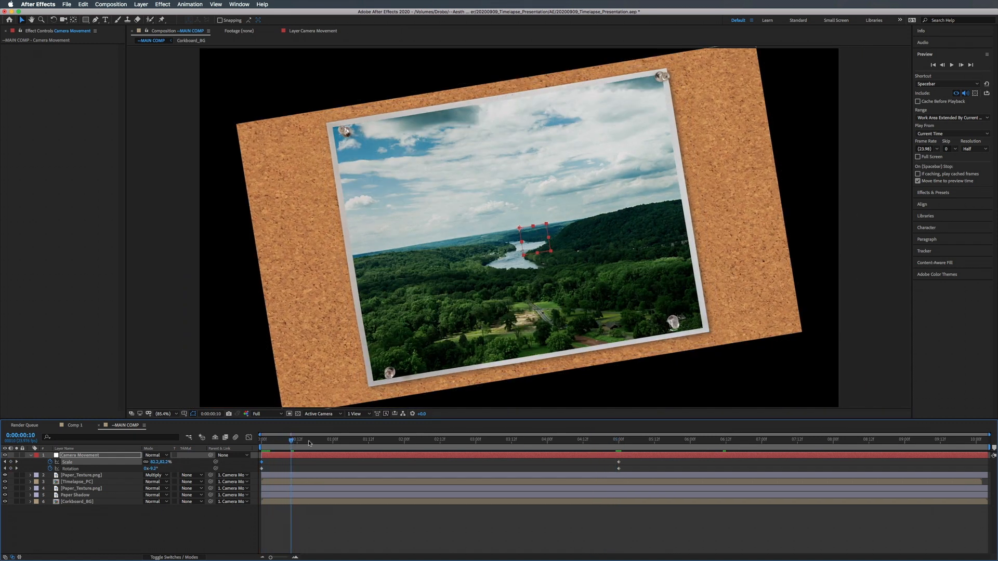
Apply Easy Ease to all of Camera Movement's Scale and Rotation keyframes.
left_click_drag(633, 461, 261, 472)
right_click(262, 469)
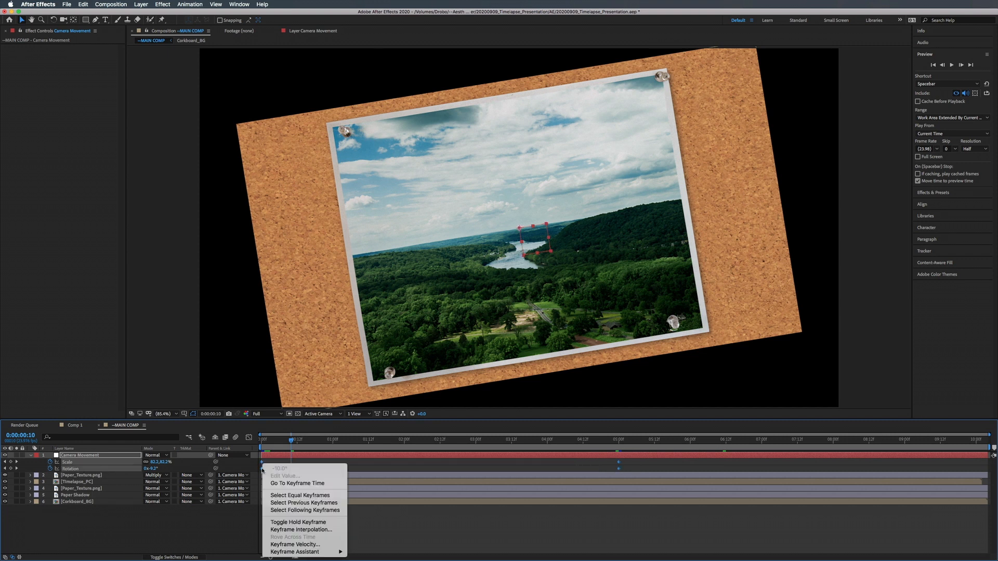
mouse_move(308, 552)
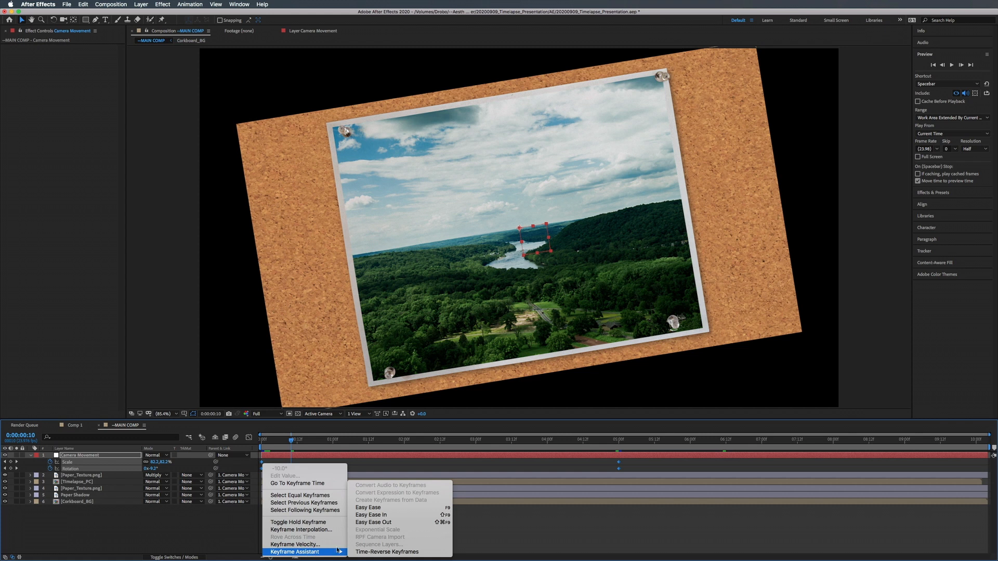
left_click(367, 508)
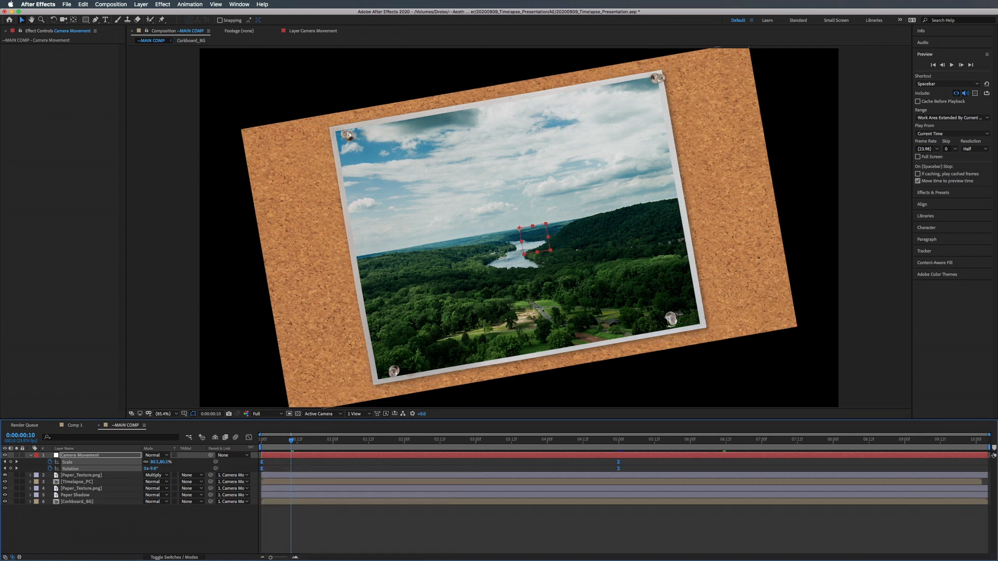
In the value graph, lengthen the incoming ease handles of Camera Movement's Scale and Rotation keyframes at 0:00:05:00.
left_click(249, 438)
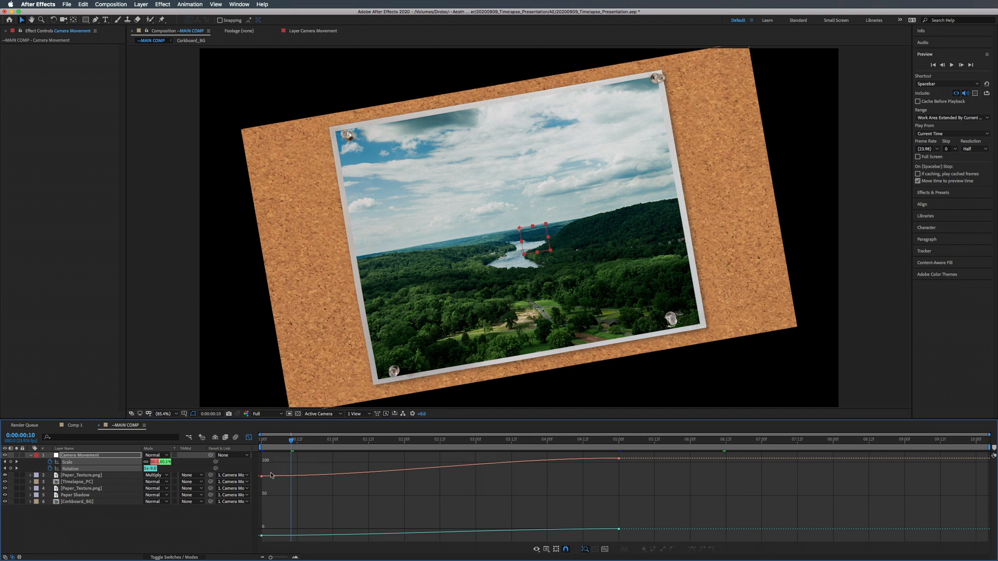
right_click(383, 488)
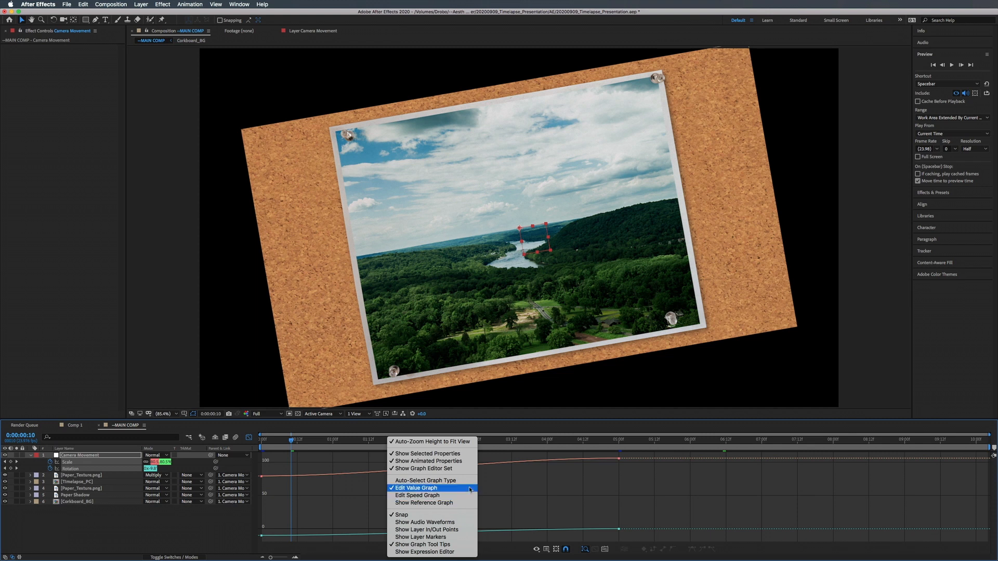
left_click(430, 489)
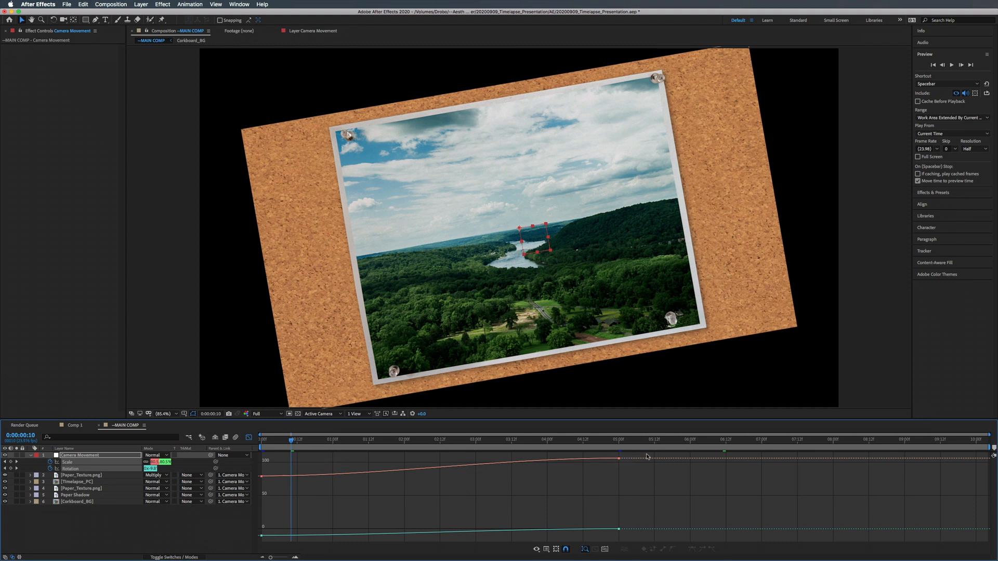
left_click_drag(647, 455, 598, 535)
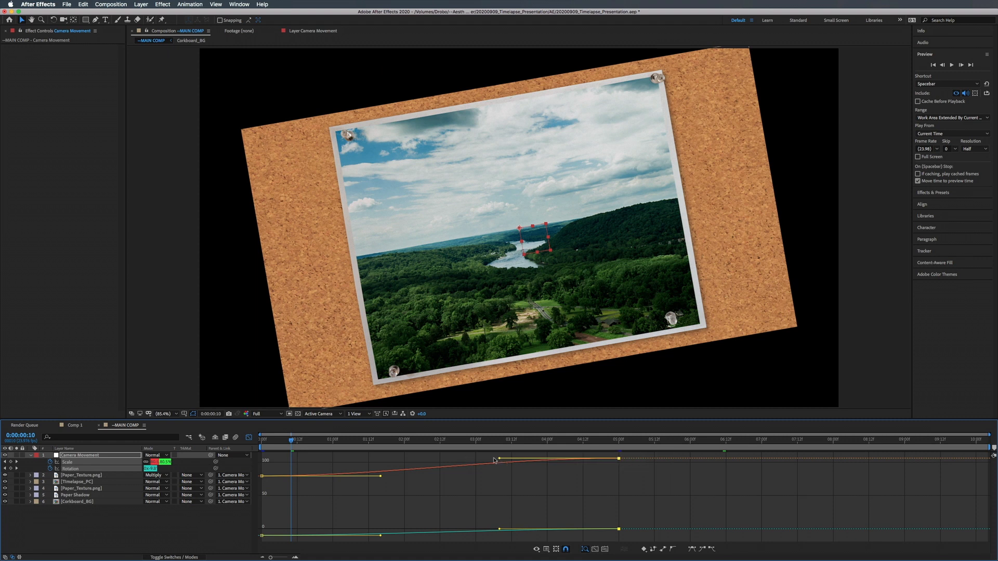
left_click_drag(494, 460, 458, 460)
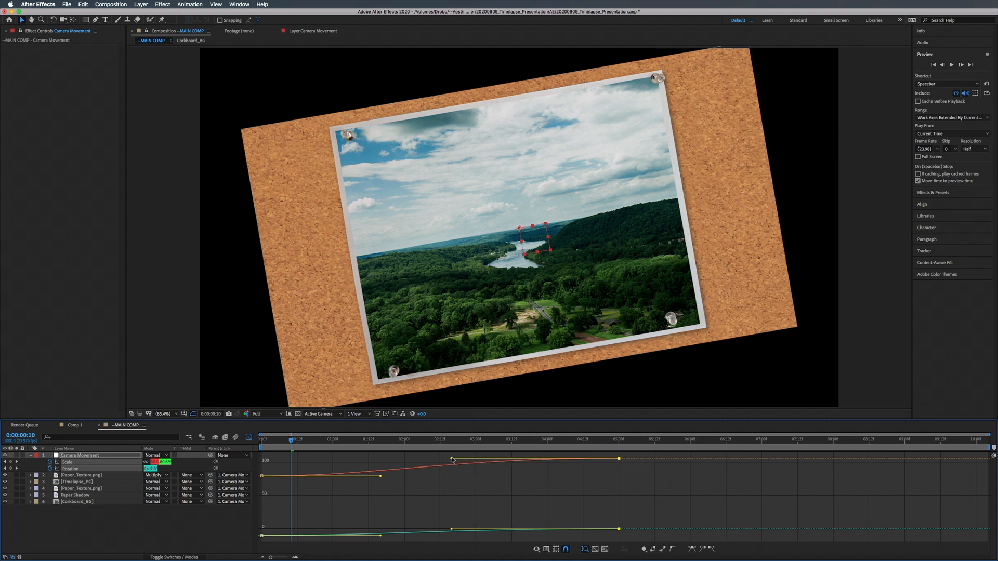
Lengthen the outgoing ease handles of Camera Movement's Scale and Rotation keyframes at 0:00:00:00.
key("Home")
left_click_drag(282, 464, 258, 541)
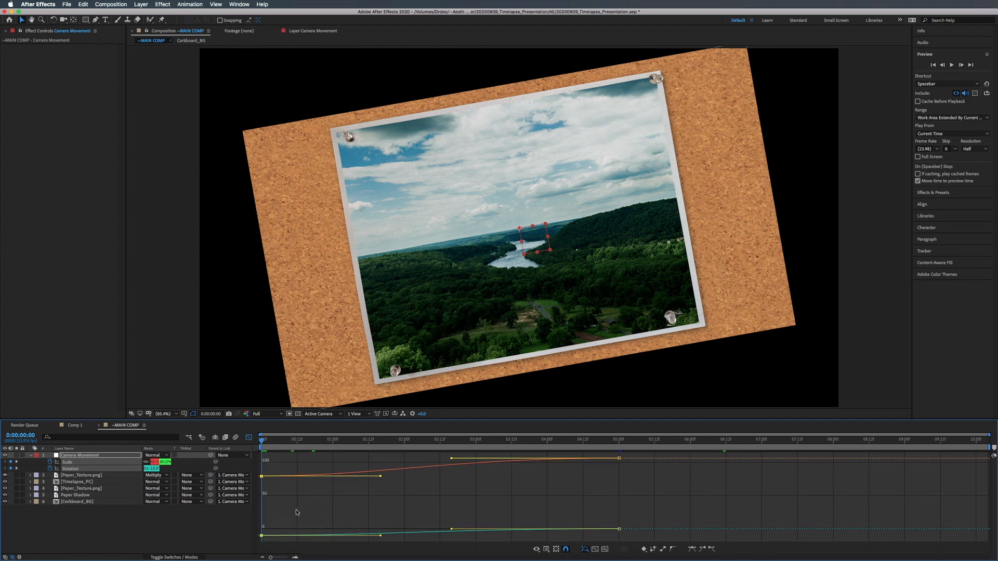
left_click_drag(388, 476, 395, 476)
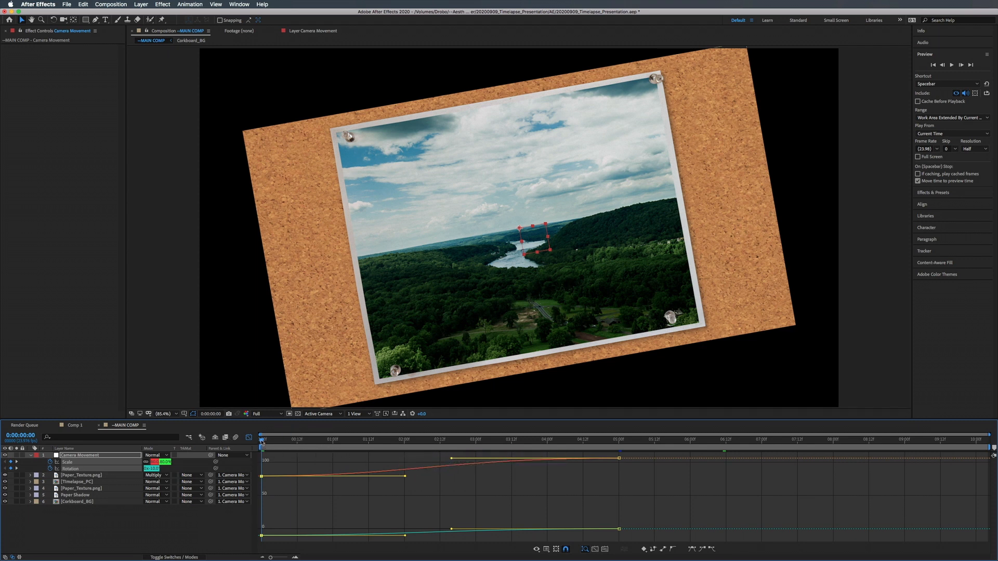
Scrub through the camera move, close the graph view, and preview from the start to just past 0:00:05:00.
left_click(274, 441)
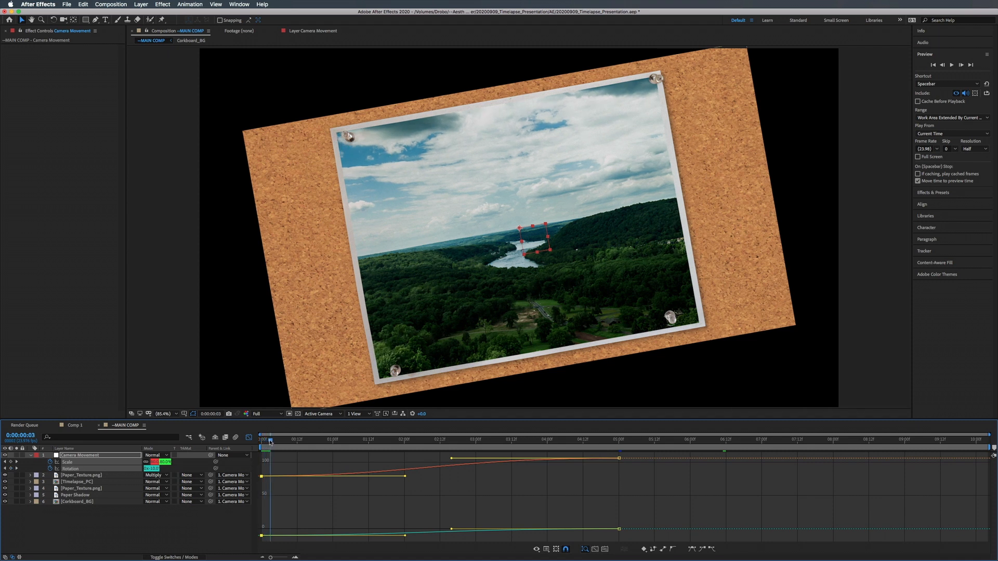
left_click_drag(275, 442, 615, 462)
key("shift+F3")
key("Home")
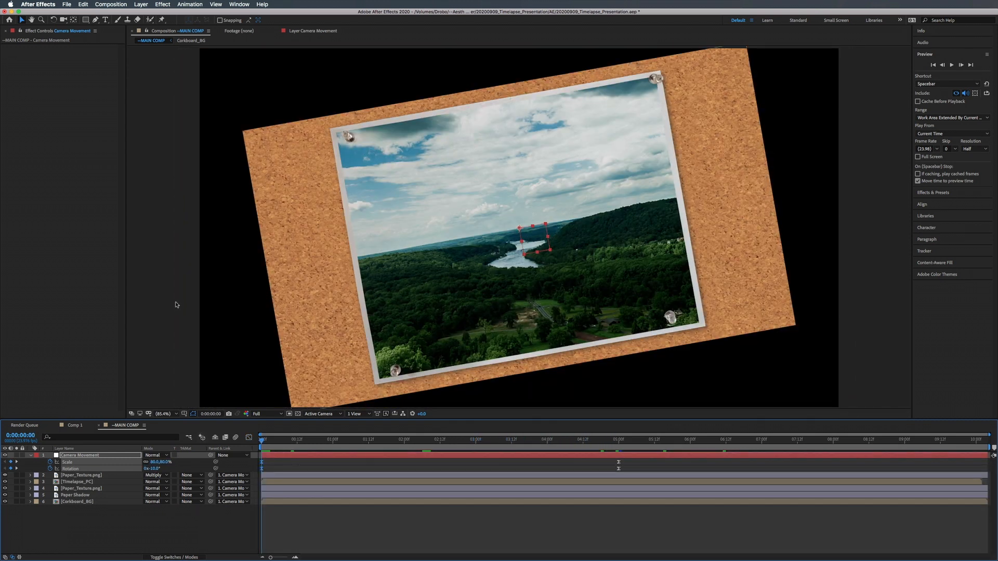
key("space")
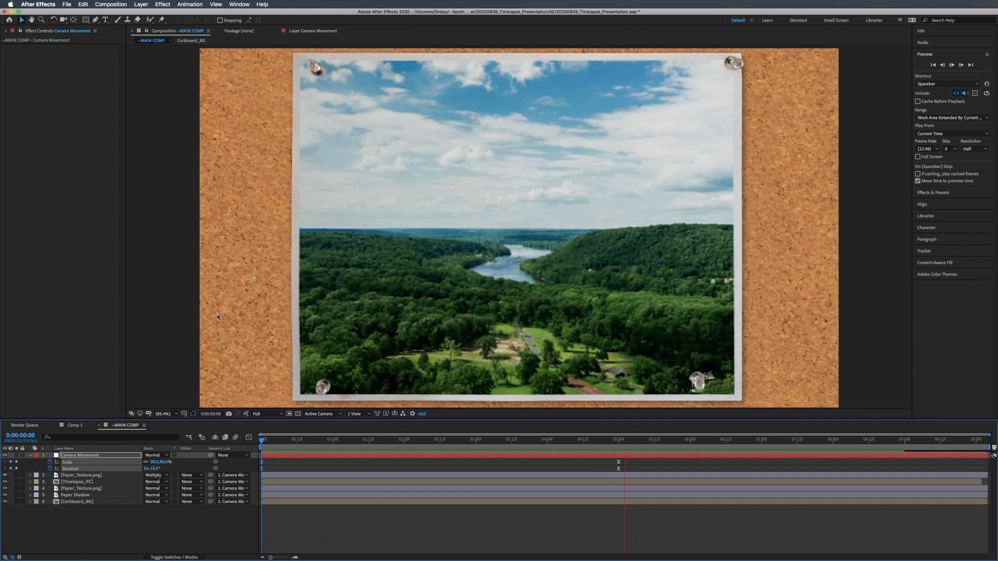
key("space")
left_click(617, 441)
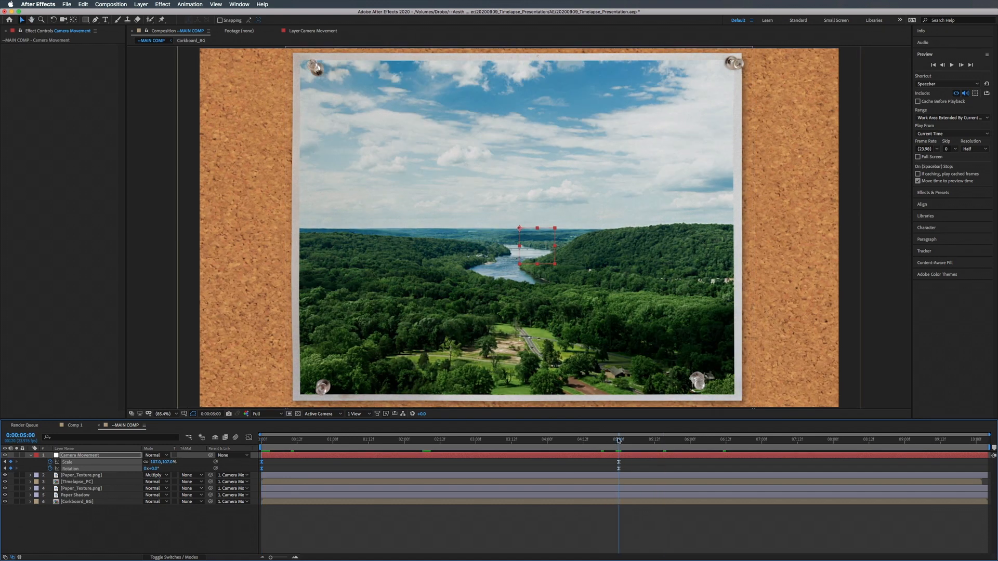
Shorten the outgoing ease handles at 0:00:00:00 and the incoming ones at 0:00:05:00 for Camera Movement's Scale and Rotation in the value graph.
left_click(248, 437)
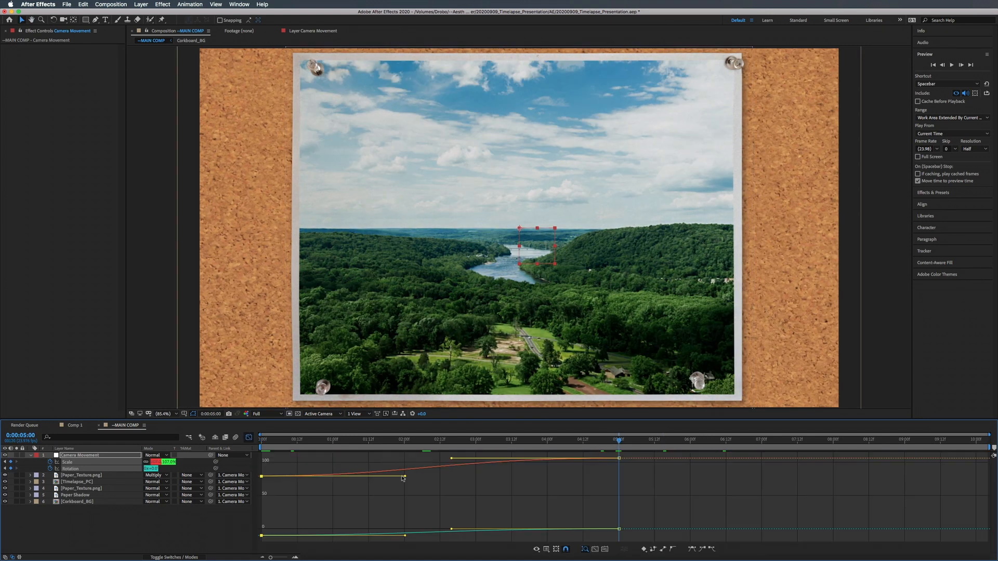
left_click_drag(406, 477, 375, 478)
left_click_drag(661, 457, 606, 541)
left_click_drag(451, 461, 521, 461)
Preview the camera move past 0:00:05:00, close the graph view, and scrub through the composition back to 0:00:00:00.
key("Home")
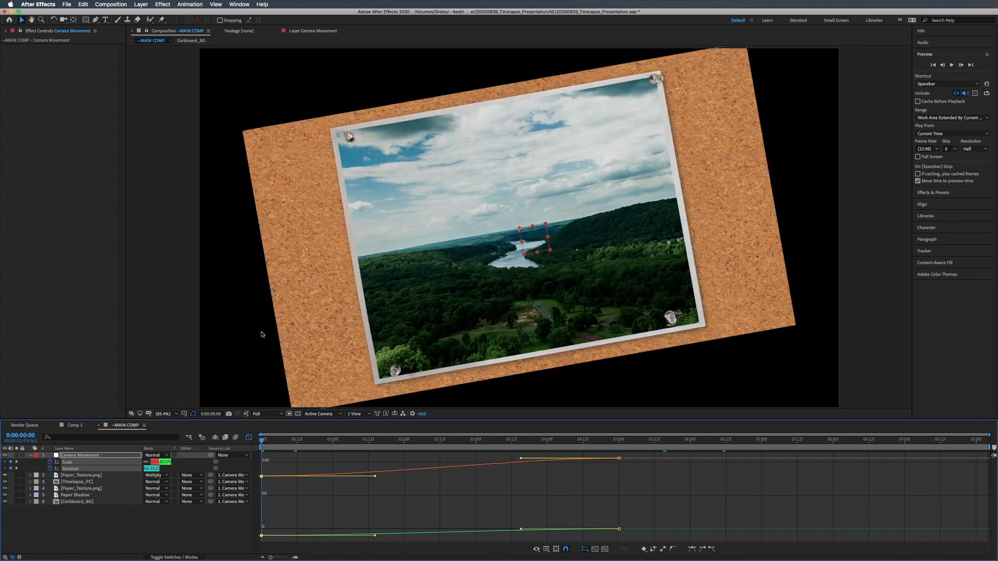
key("space")
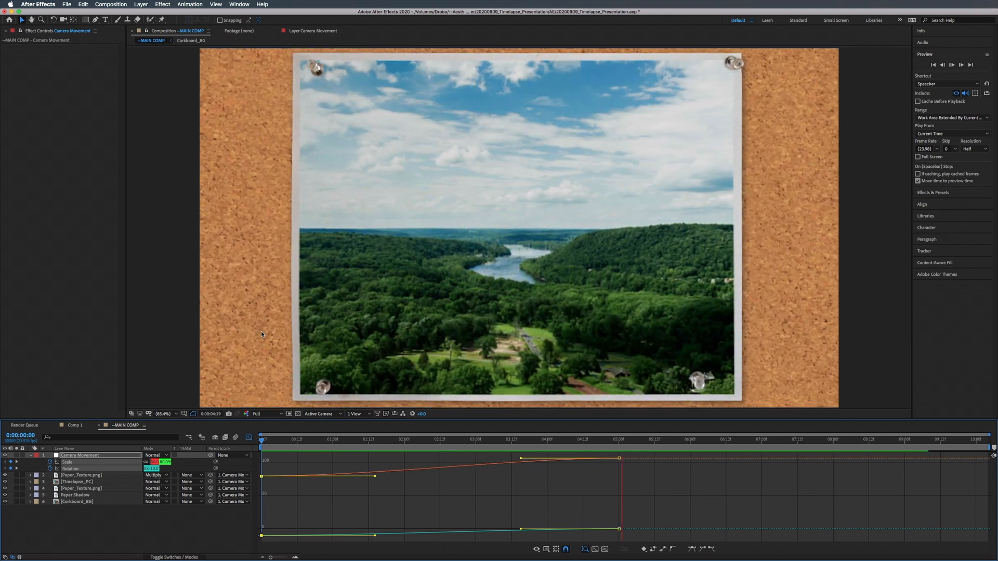
key("space")
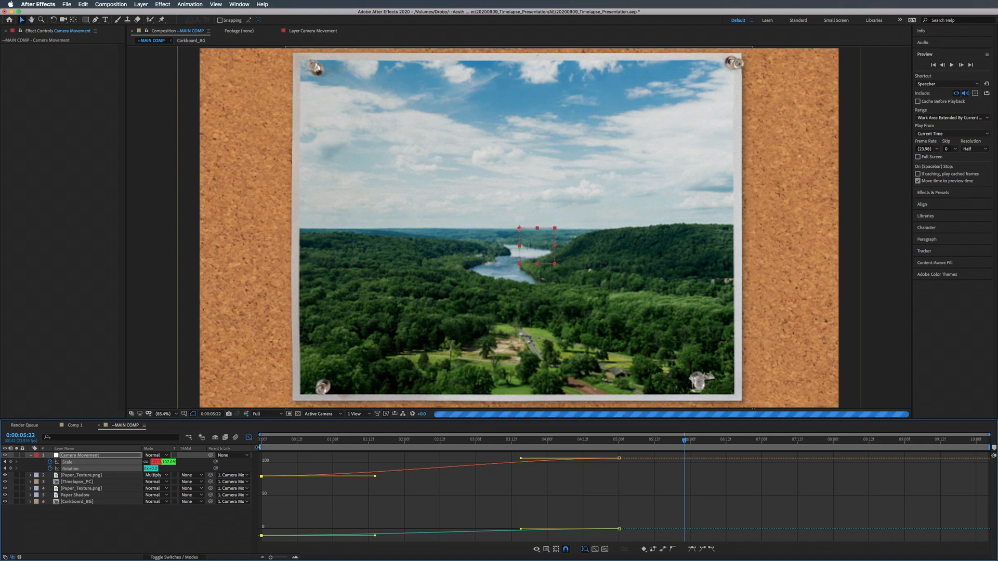
left_click(249, 437)
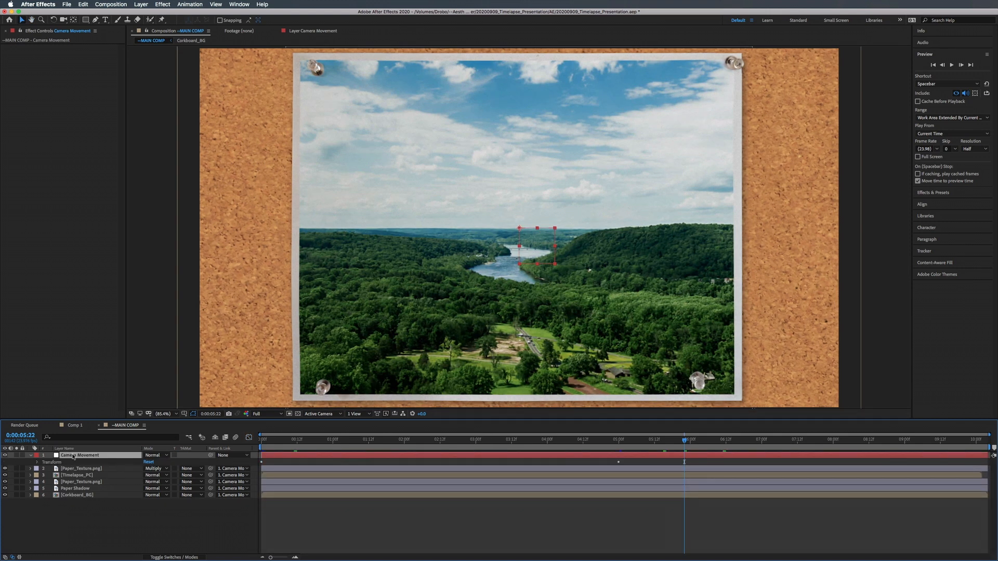
mouse_move(631, 442)
left_mouse_down()
mouse_move(611, 441)
mouse_move(624, 441)
left_mouse_up()
key("space")
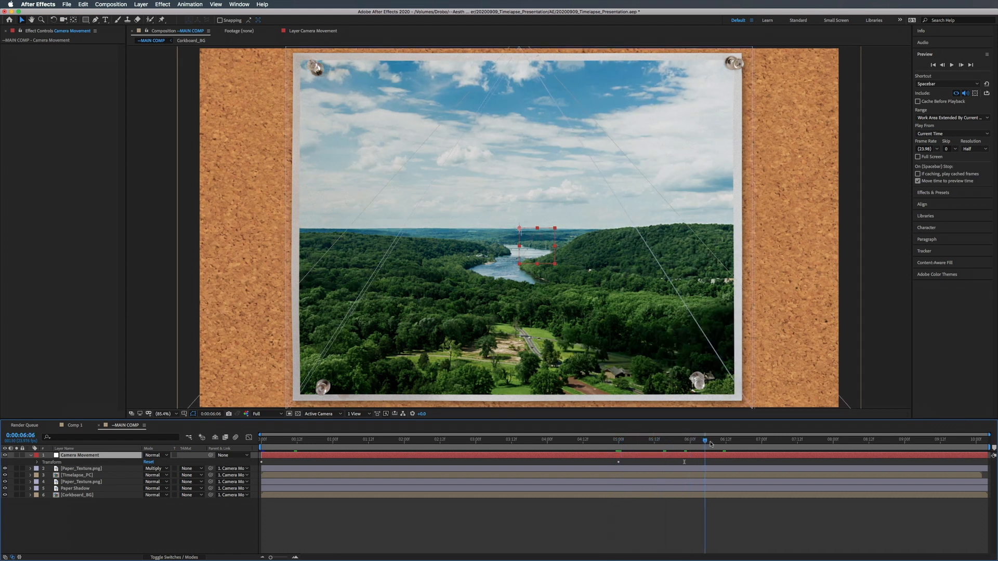
left_click_drag(855, 442, 200, 430)
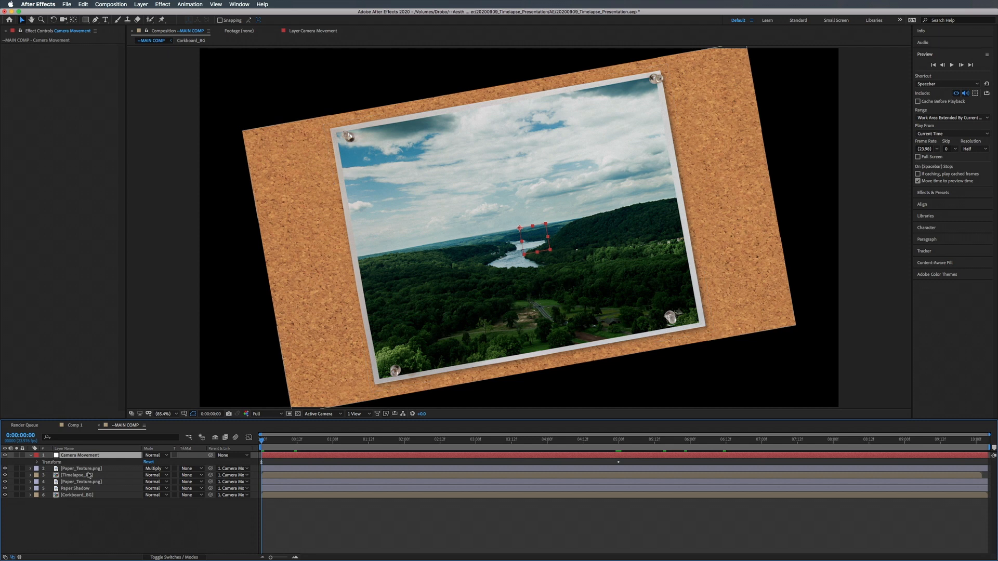
Show Camera Movement's Anchor Point and Position, and add the expression wiggle(.7,10) to Anchor Point.
key("p")
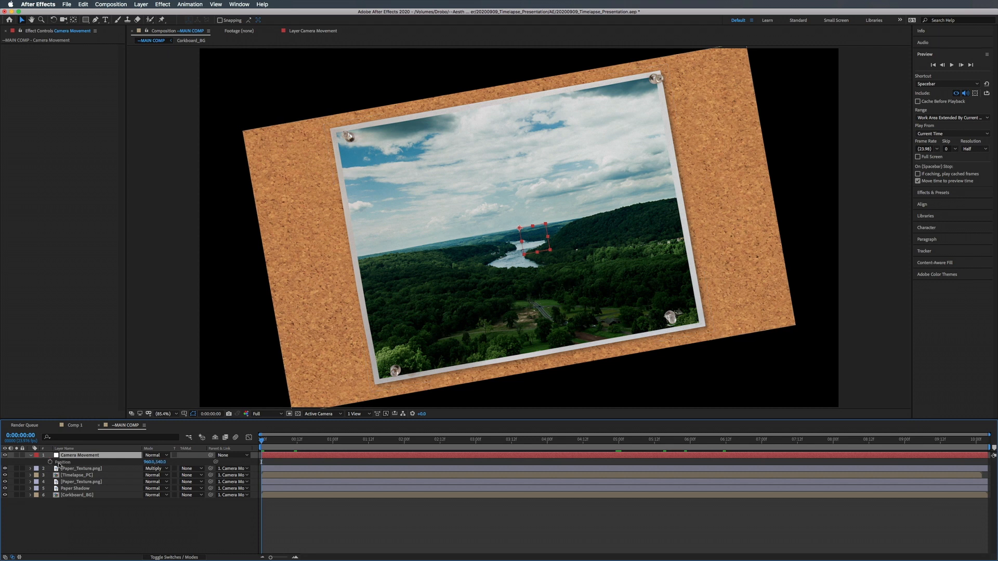
key("shift+a")
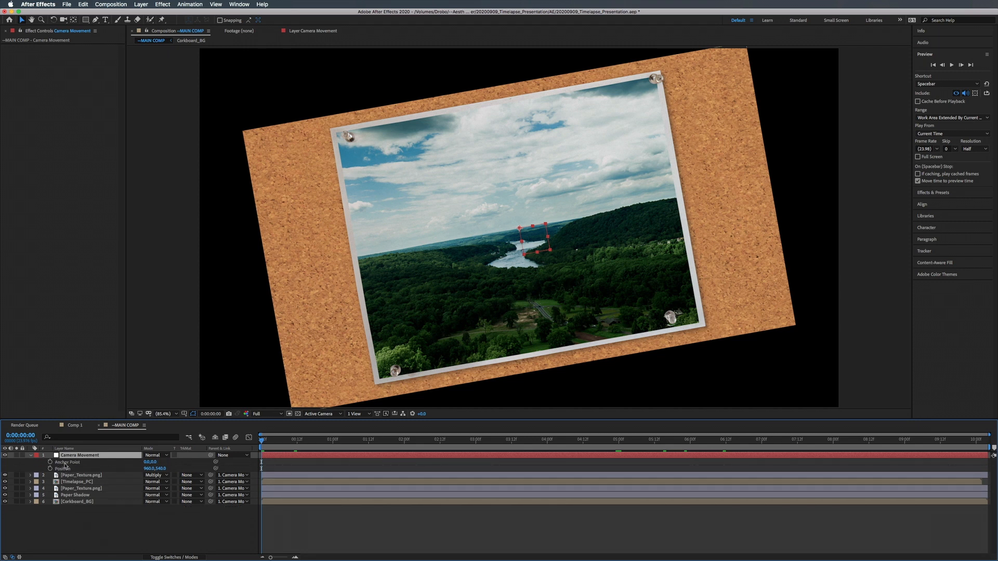
left_click(63, 463)
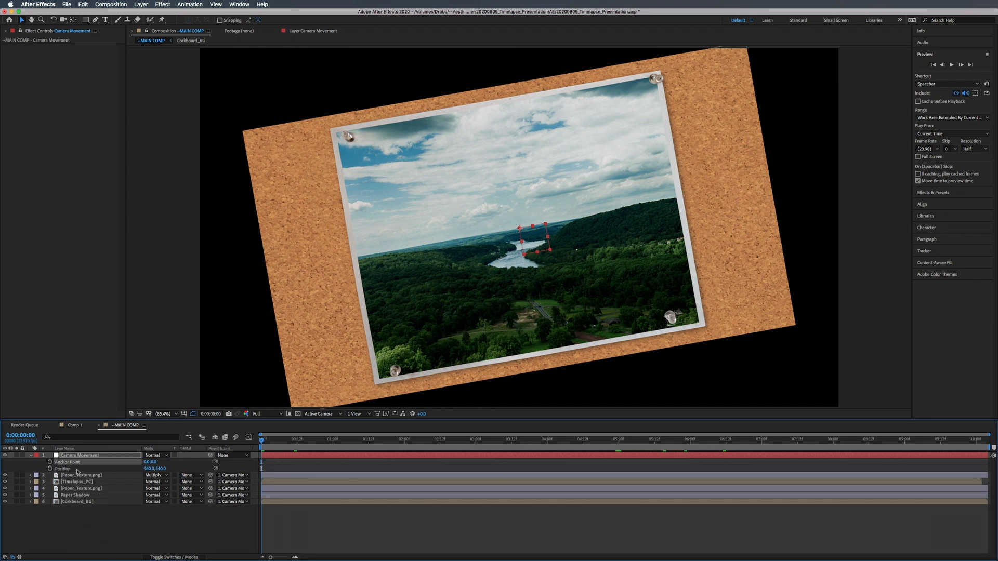
left_click(51, 462, "alt")
type("wig")
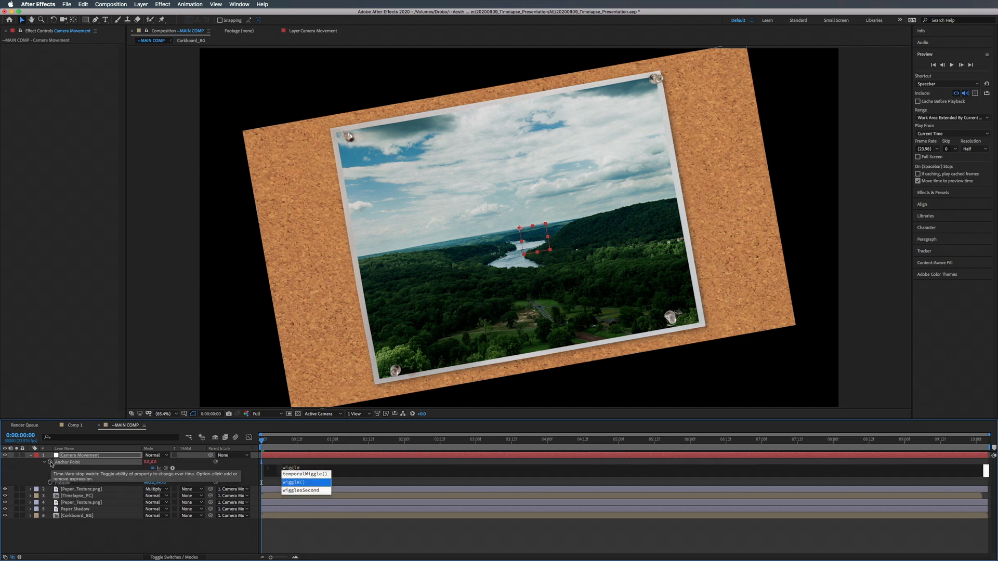
type("gle")
key("Return")
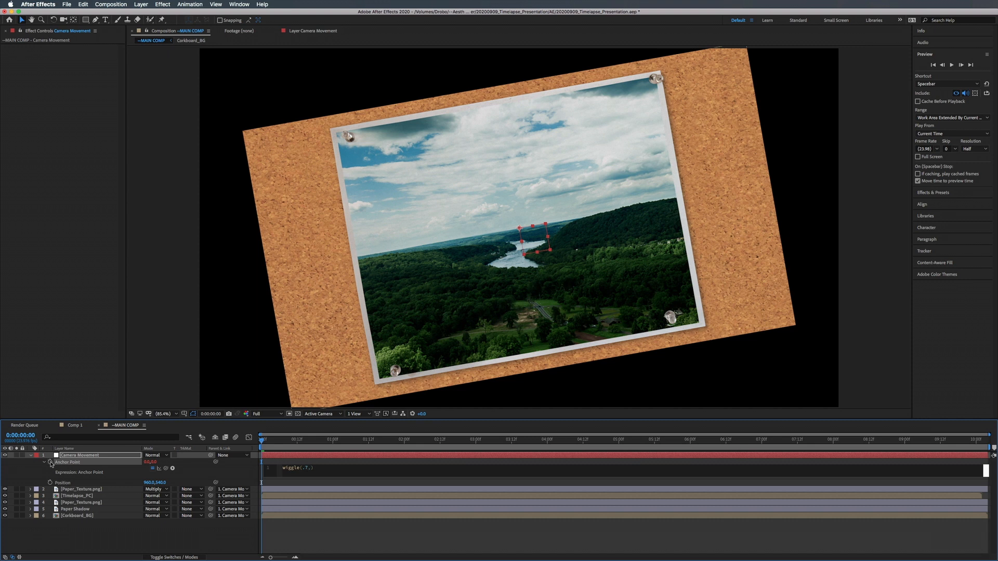
left_click(50, 482)
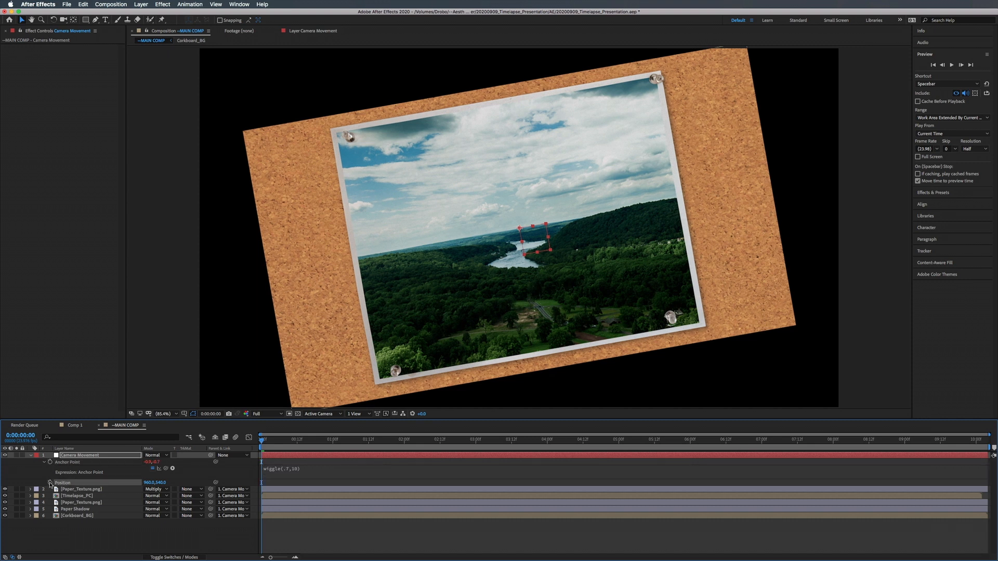
Add the expression wiggle(.5,7) to Camera Movement's Position.
left_click(51, 483, "alt")
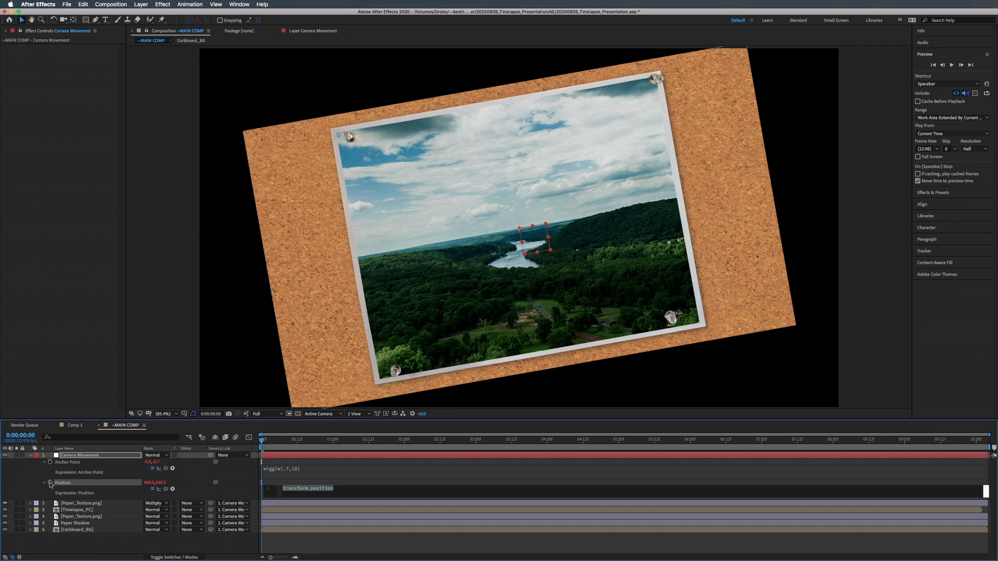
type("wiggle")
key("Return")
left_click(272, 445)
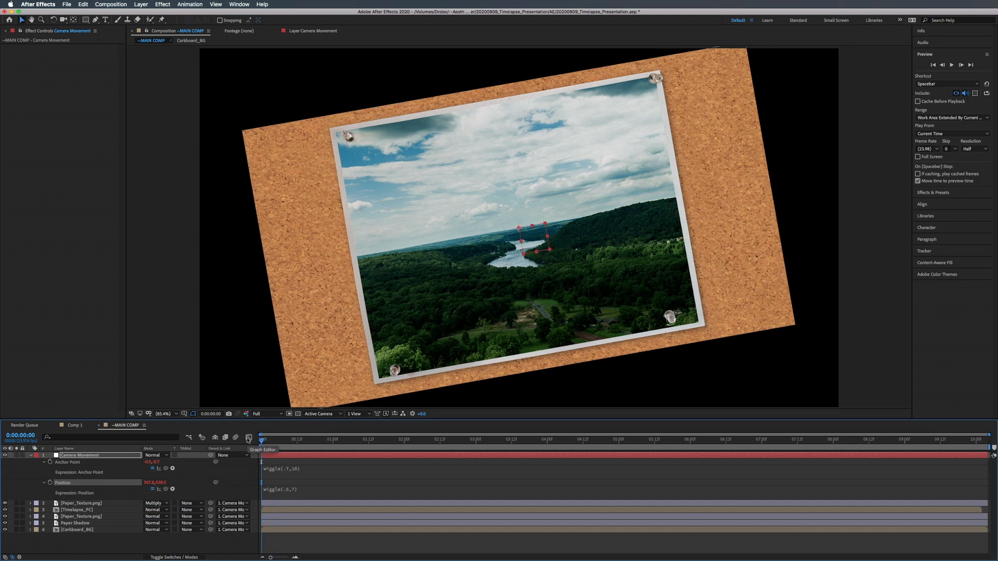
Preview the wiggling camera movement from the start and scrub to 0:00:06:17.
key("space")
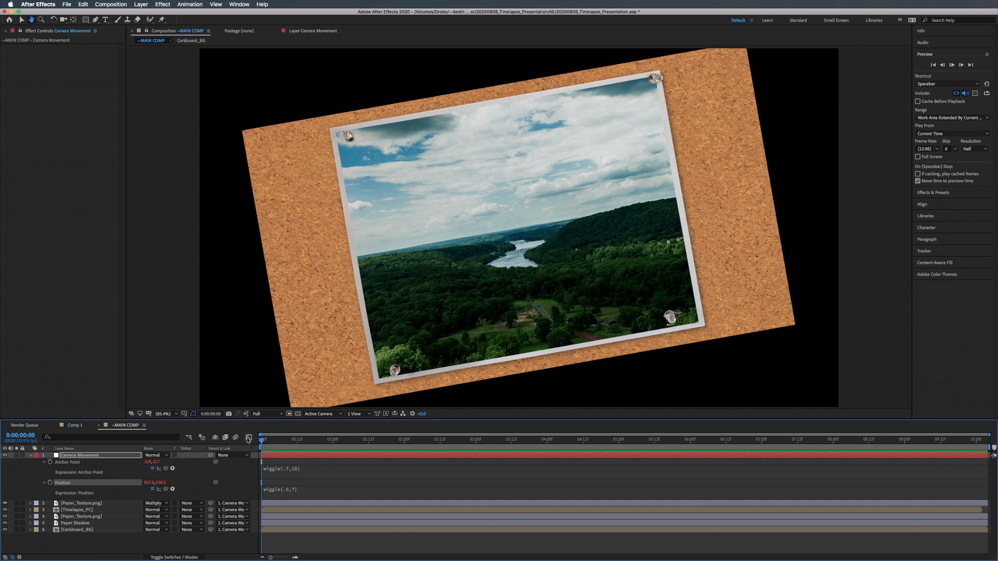
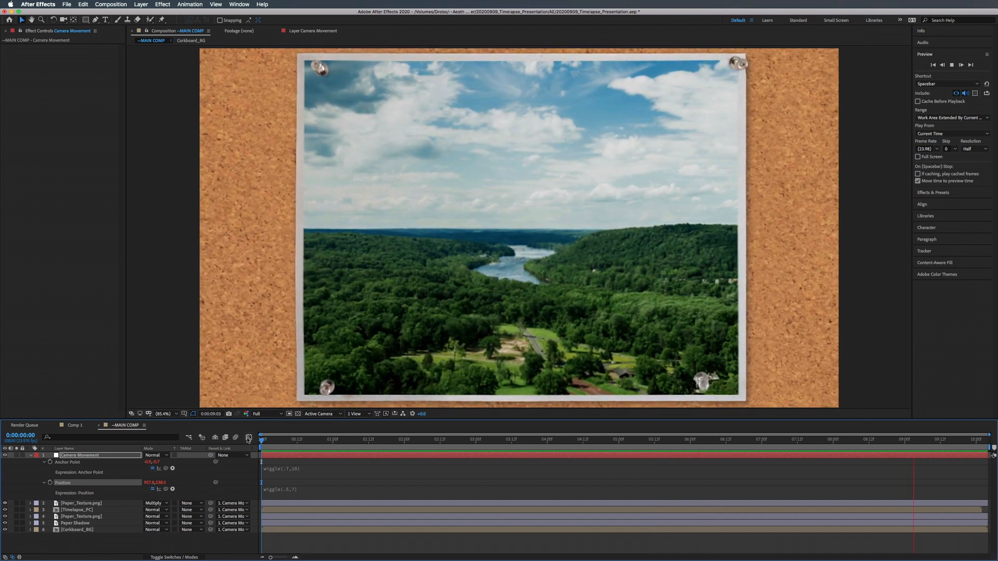
key("space")
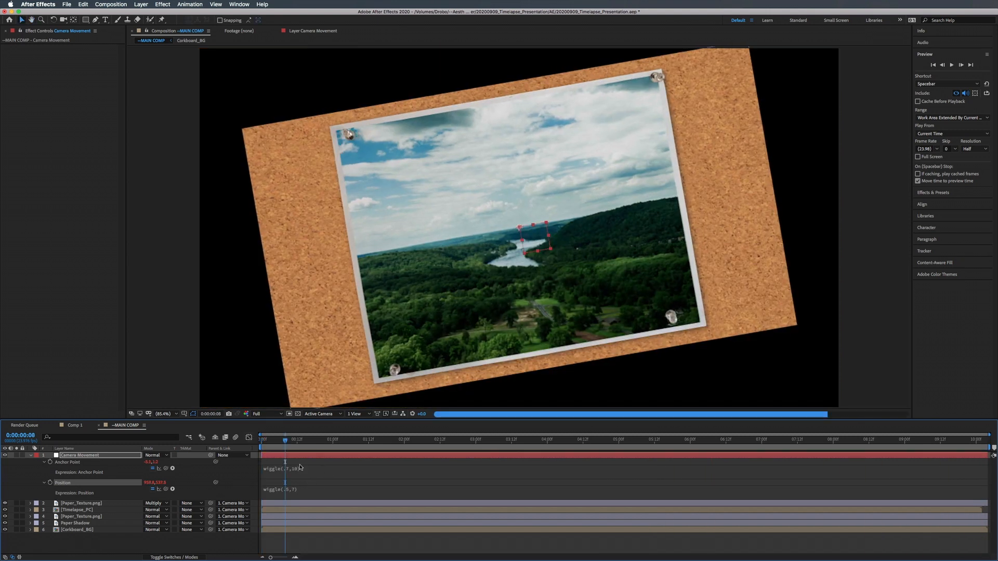
left_click_drag(286, 441, 741, 436)
Change Camera Movement's Anchor Point expression to wiggle(.5,5).
left_click(307, 468)
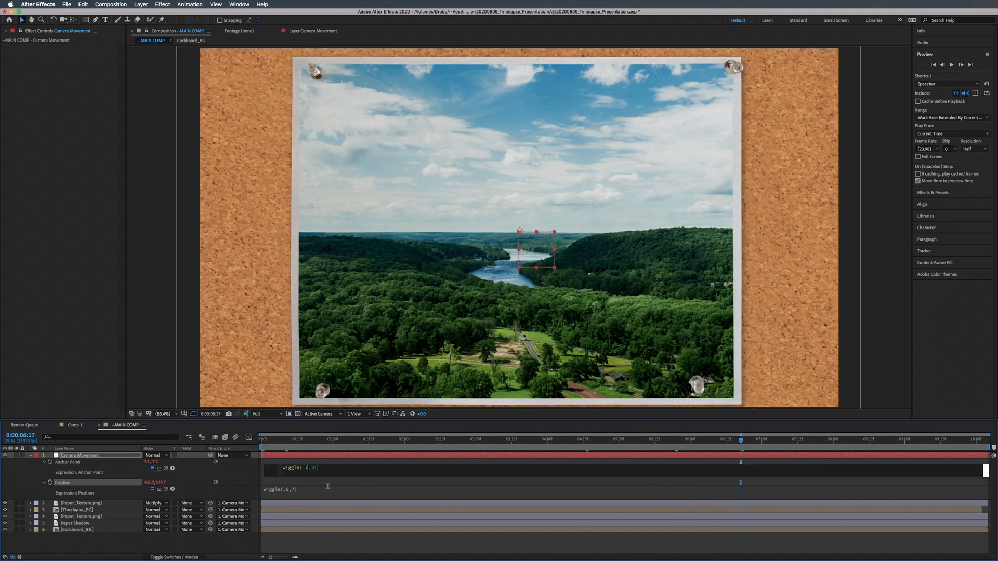
key("BackSpace")
type("5")
key("BackSpace")
key("BackSpace")
type("5")
Change Camera Movement's Position expression to wiggle(.3,4).
left_click(291, 490)
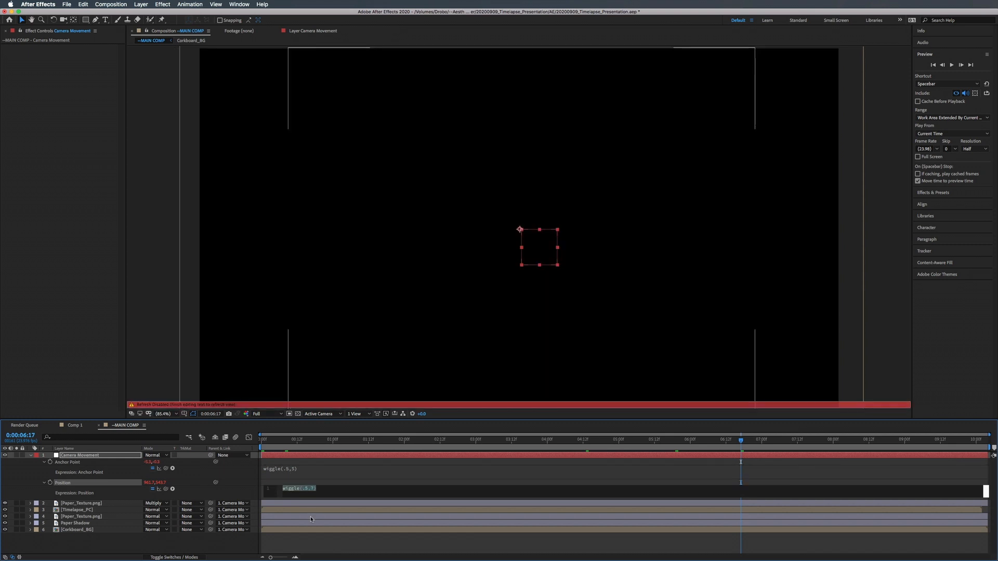
left_click(308, 489)
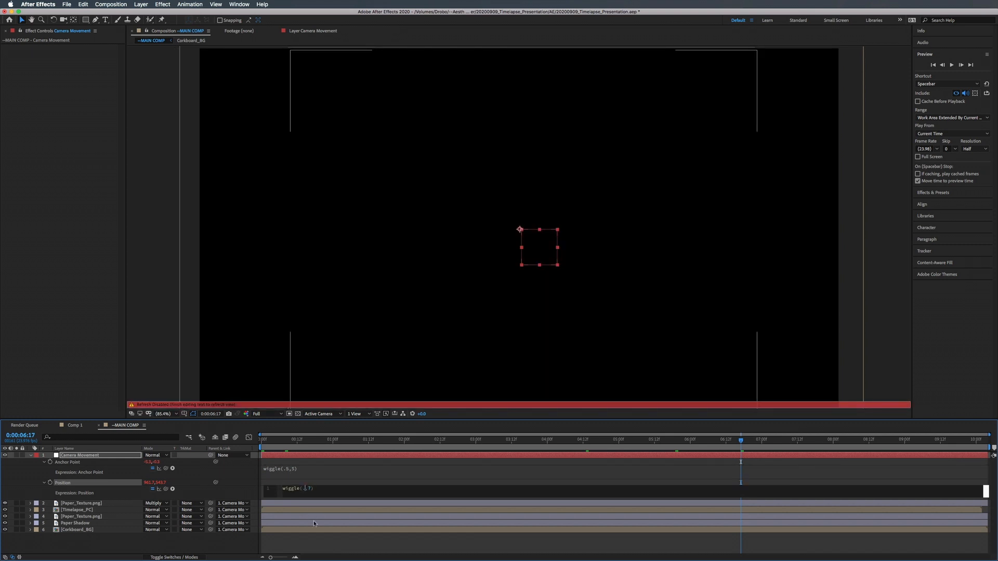
type("3")
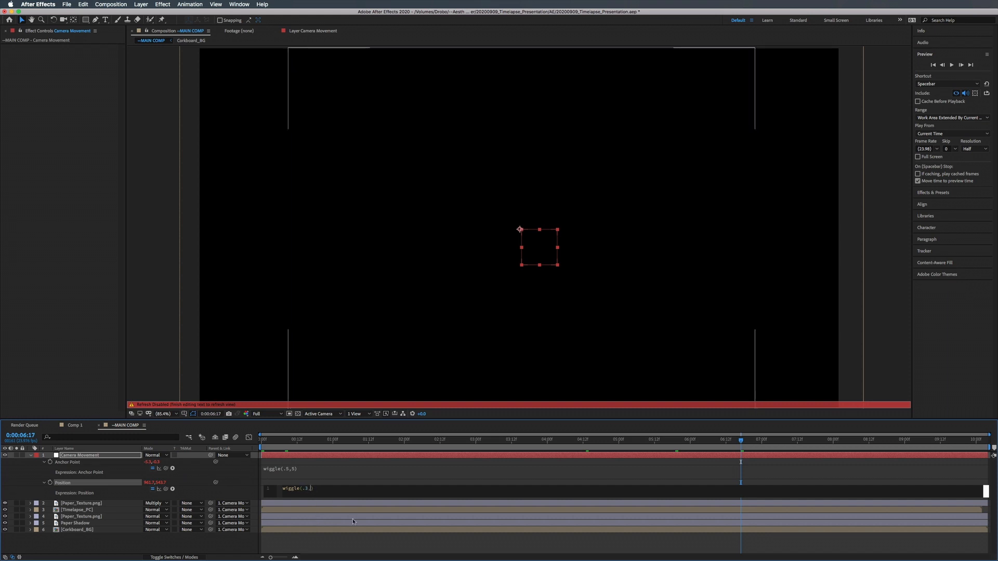
type("4")
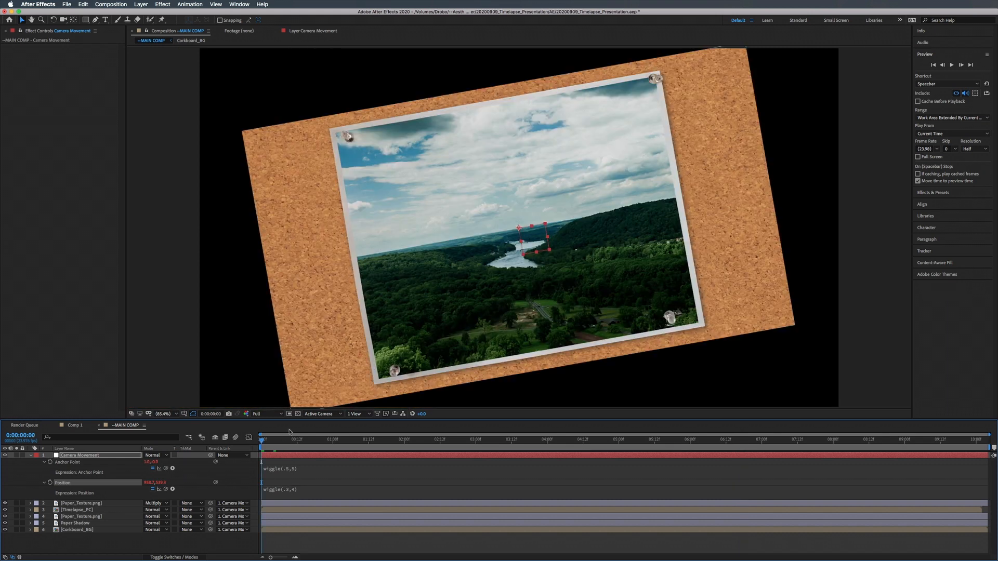
Preview the camera wiggle from 0:00:05:00.
left_click_drag(262, 440, 620, 440)
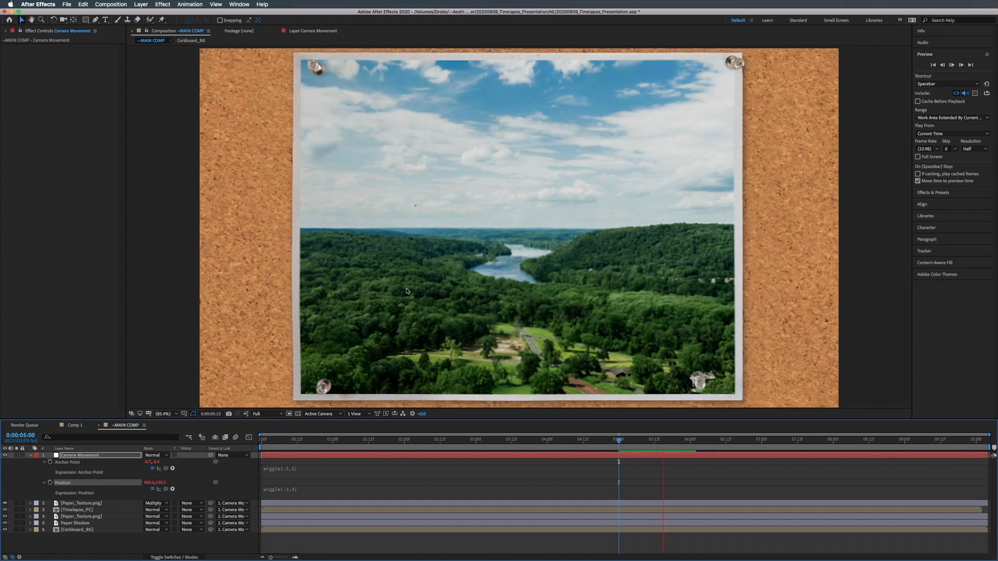
left_click(622, 441)
left_click_drag(621, 440, 619, 441)
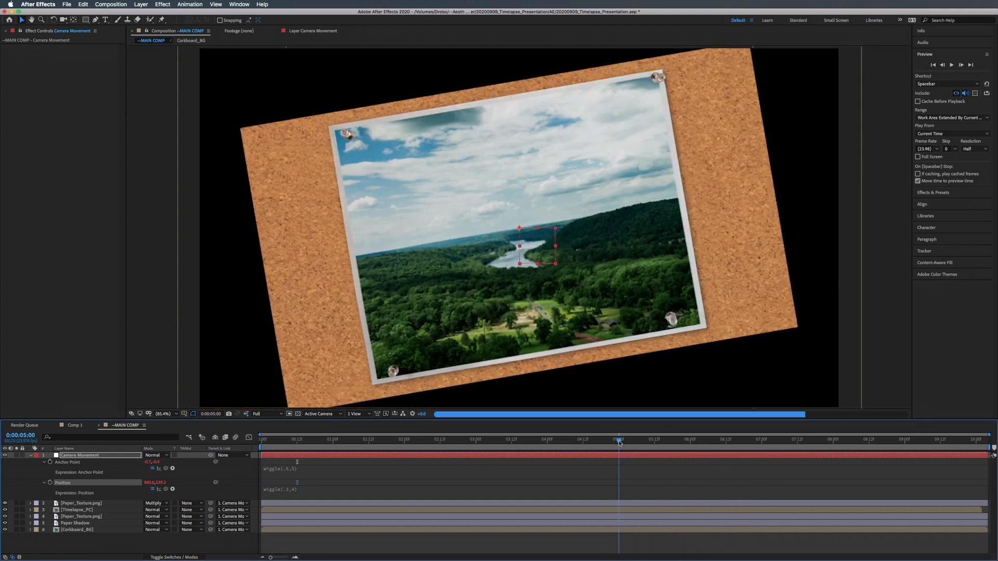
key("space")
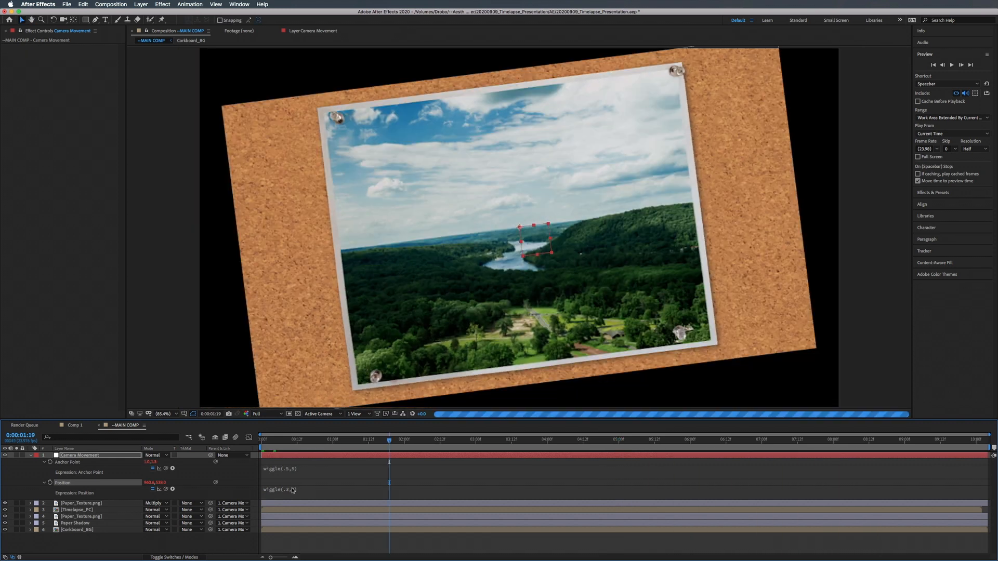
Change Camera Movement's Position expression to wiggle(.6,4).
left_click(289, 489)
left_click(306, 488)
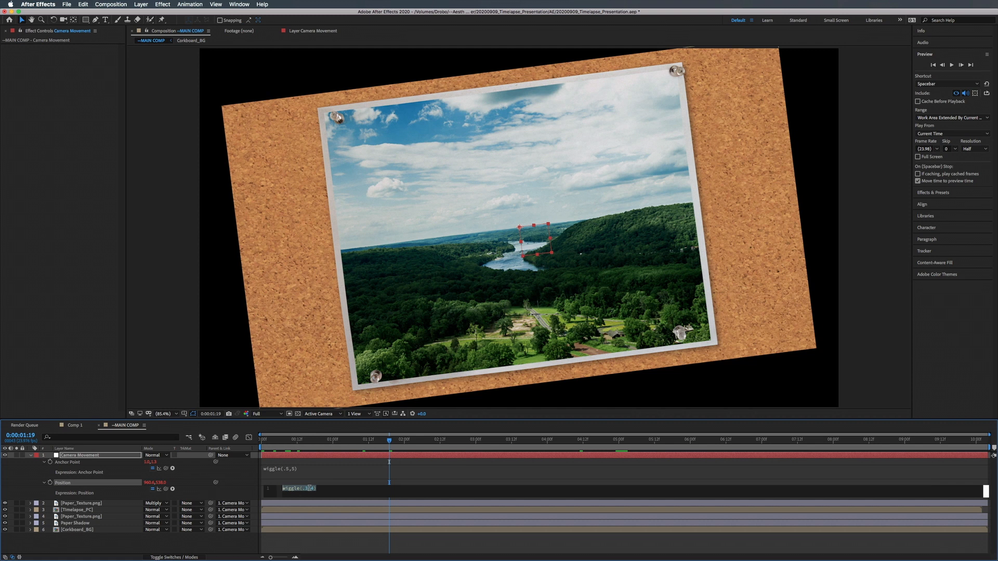
key("BackSpace")
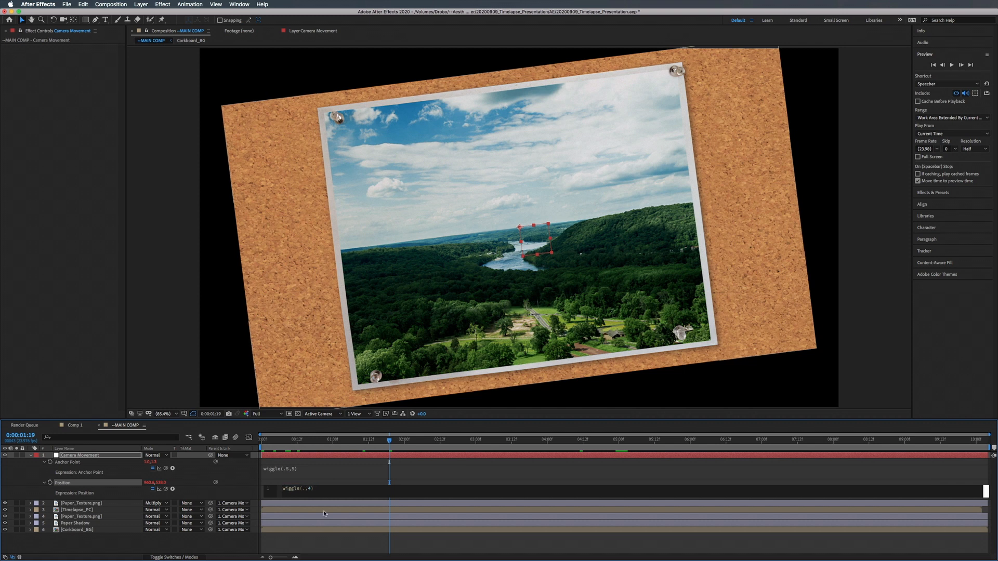
type("5")
key("BackSpace")
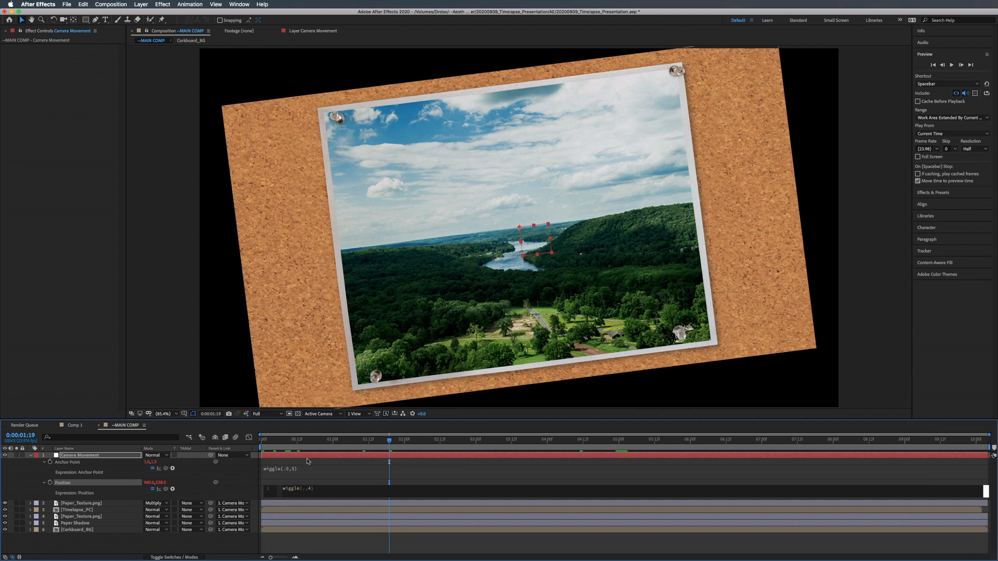
type("6")
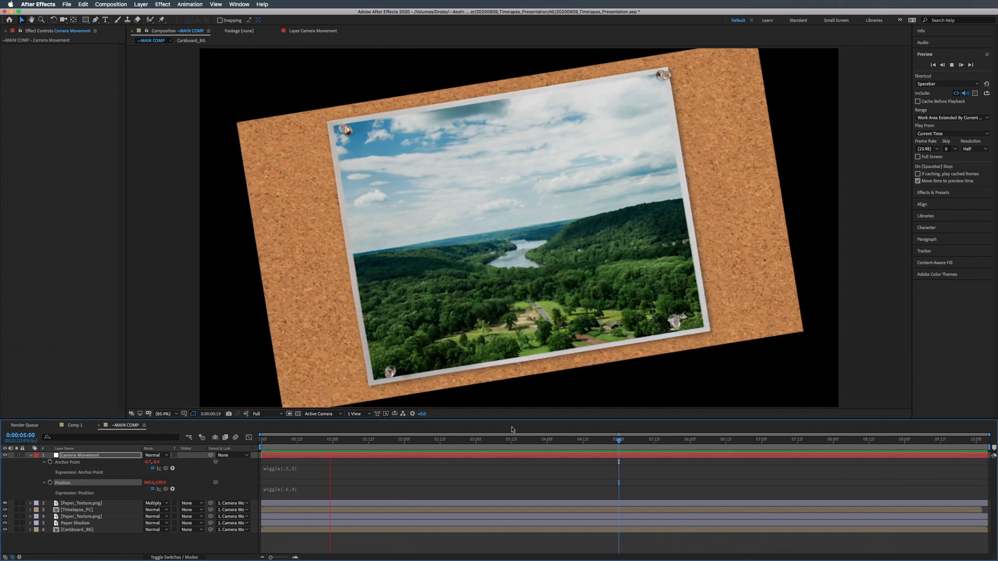
Preview the updated camera movement from the first frame.
key("space")
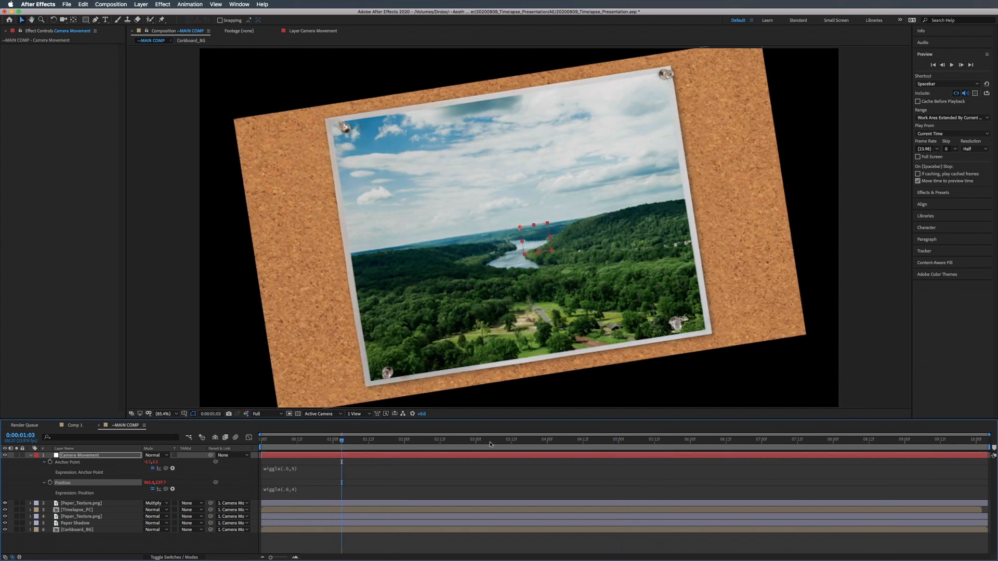
left_click_drag(490, 445, 267, 442)
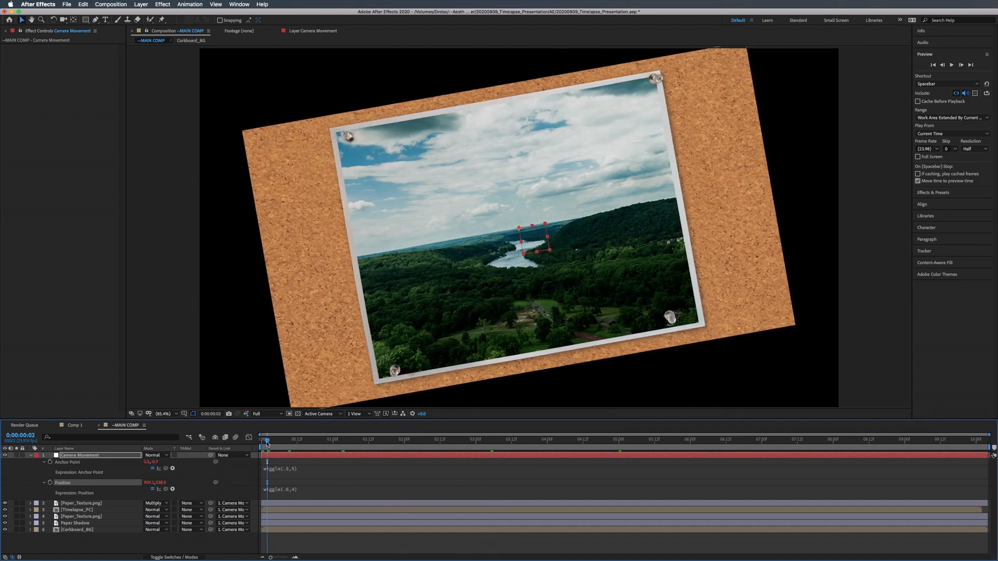
left_click_drag(268, 444, 262, 442)
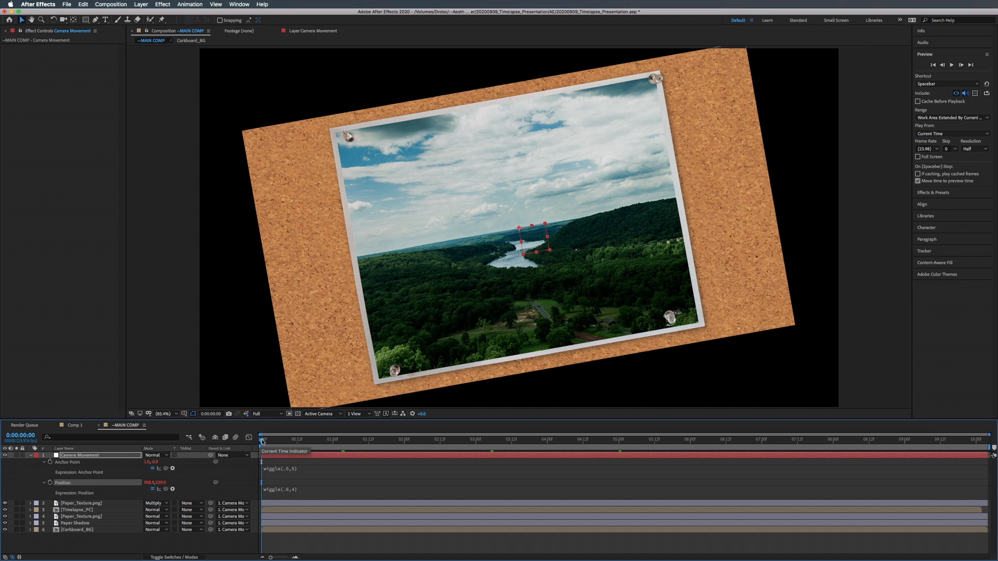
key("space")
Open the Corkboard_BG precomp, select its Cork_Board_ALBEDO.tif layer, and close the Comp 1 timeline.
left_click(86, 530)
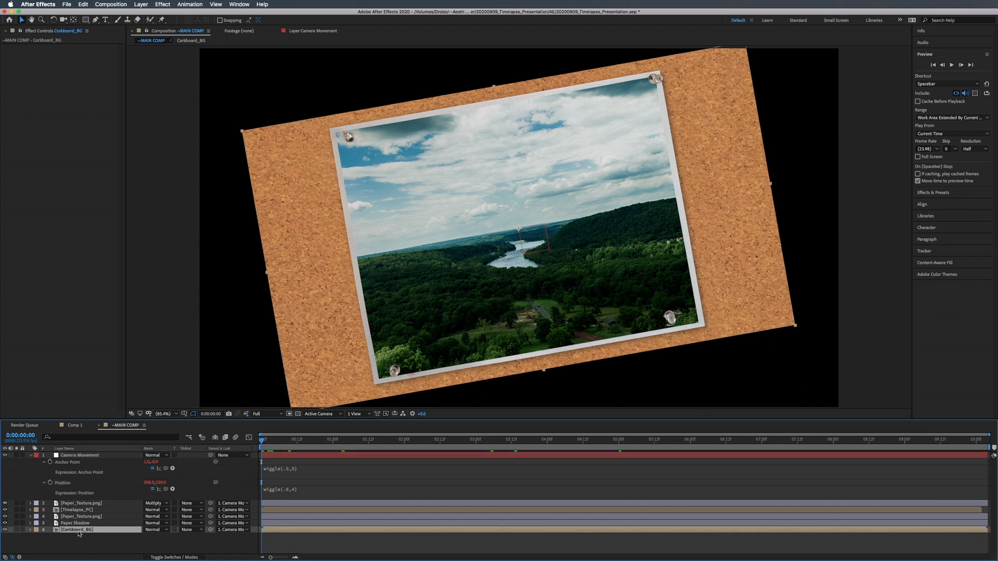
double_click(79, 532)
left_click(72, 455)
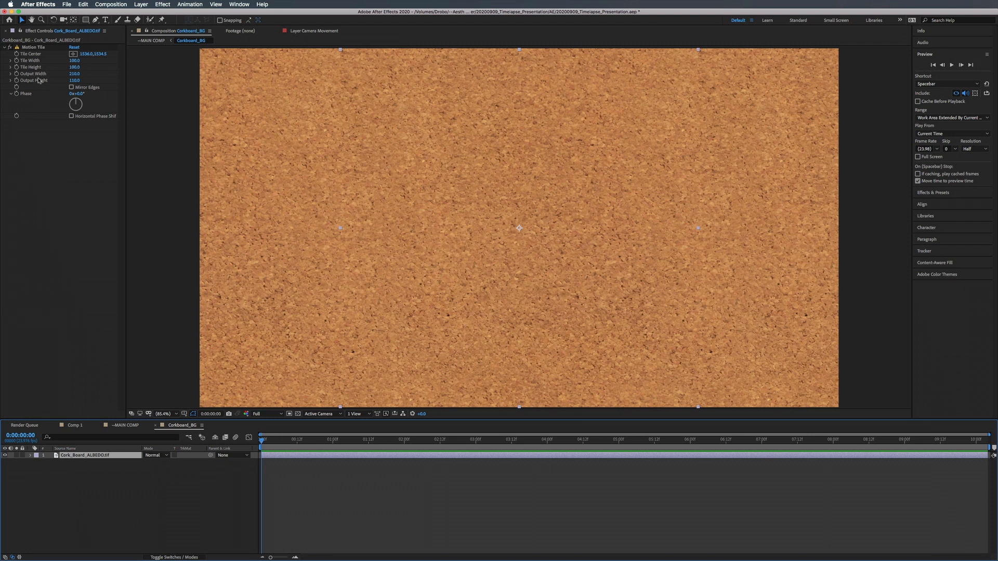
left_click(55, 425)
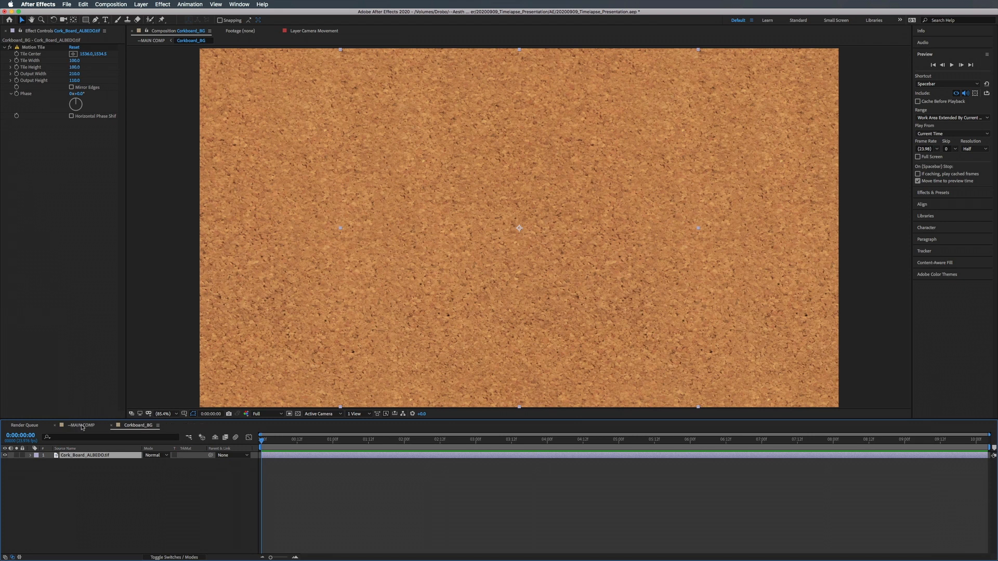
Lock the MAIN COMP viewer and dock a separate Corkboard_BG viewer beside it so both compositions show.
left_click(81, 426)
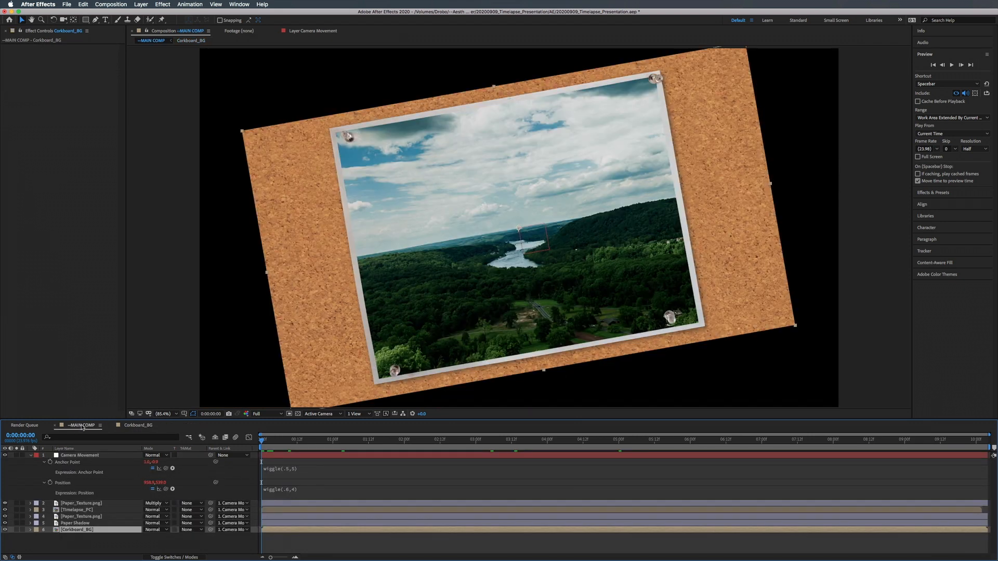
left_click(146, 32)
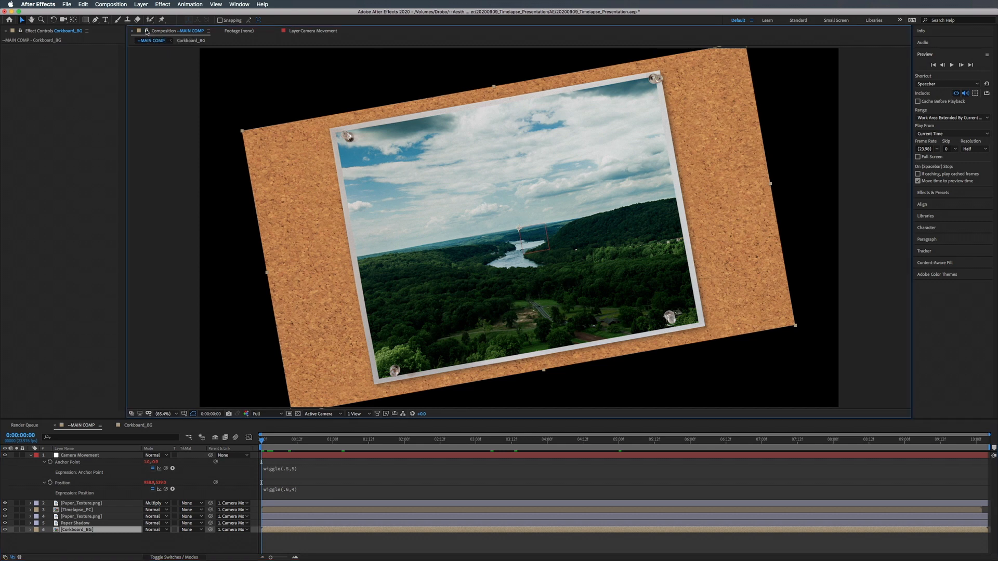
double_click(73, 530)
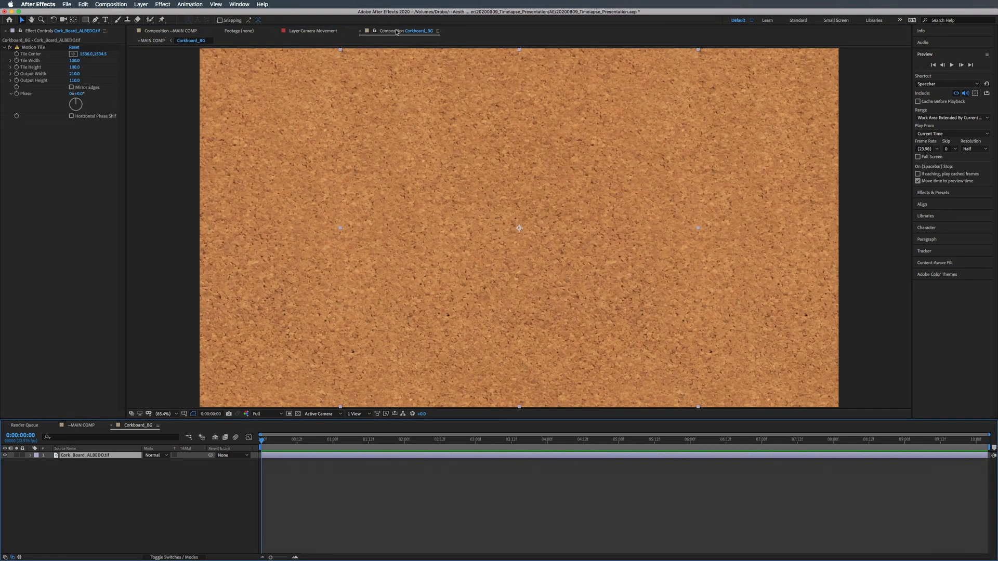
left_click_drag(390, 32, 901, 195)
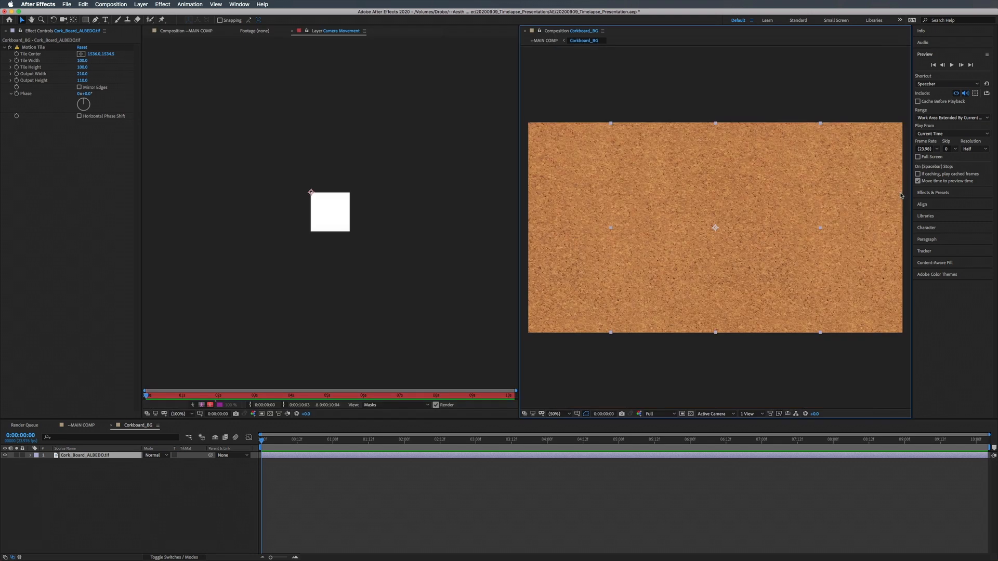
left_click(201, 31)
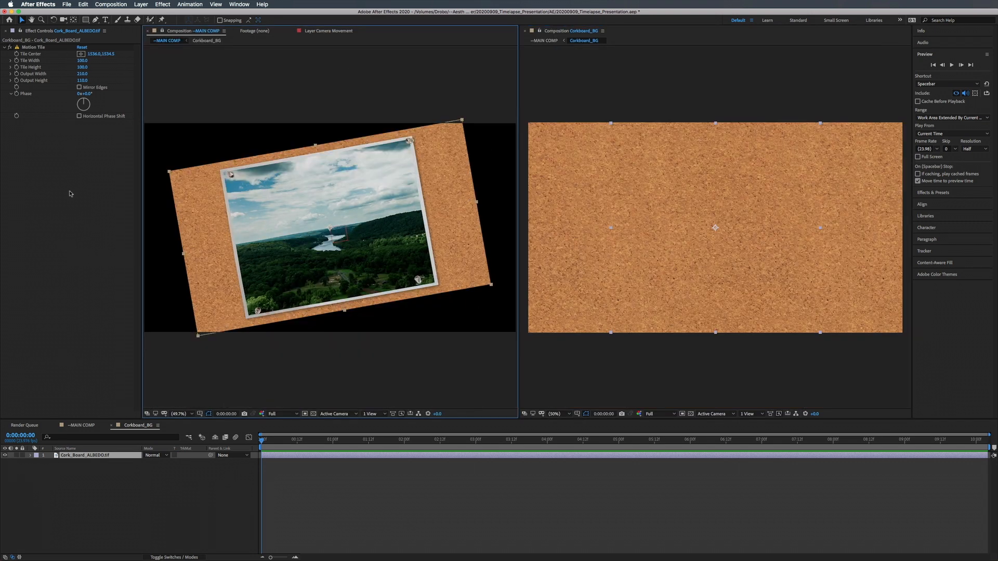
Set the cork texture's Motion Tile Output Width to 280 and increase its Output Height.
left_click(82, 74)
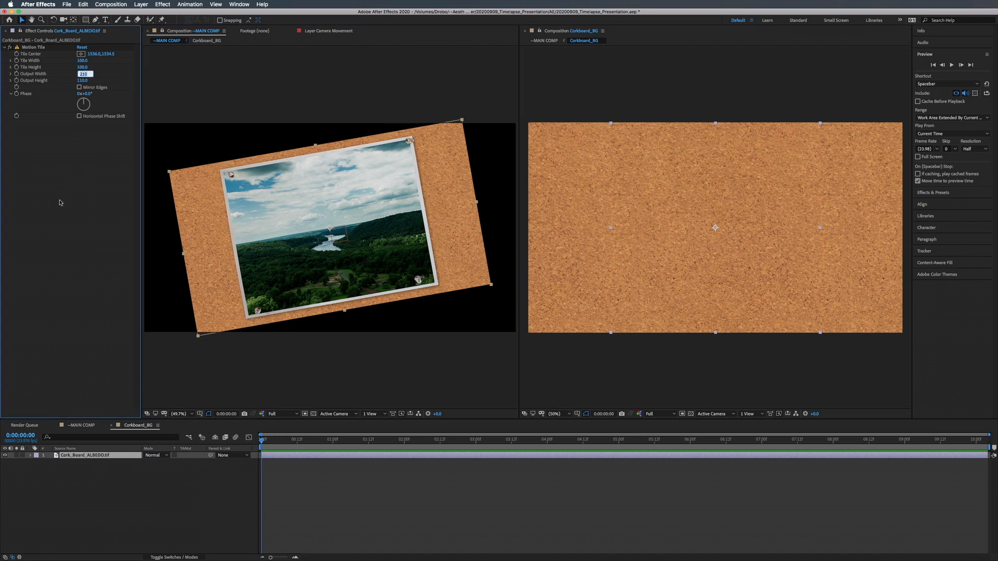
type("260")
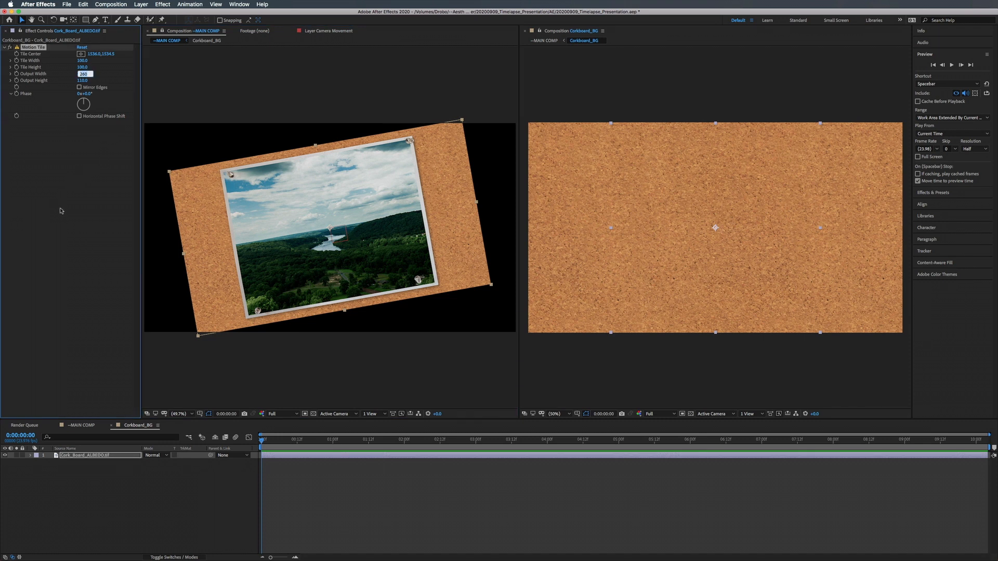
key("shift+Up")
left_click(86, 81)
key("shift+Up")
key("shift+Up")
Enable Collapse Transformations on the Corkboard_BG layer in MAIN COMP.
left_click(83, 426)
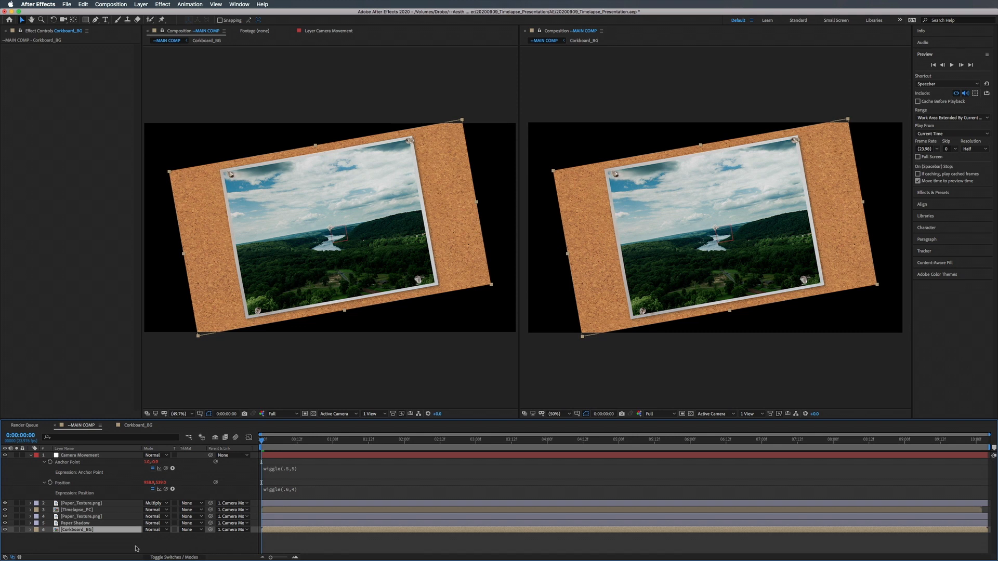
left_click(167, 557)
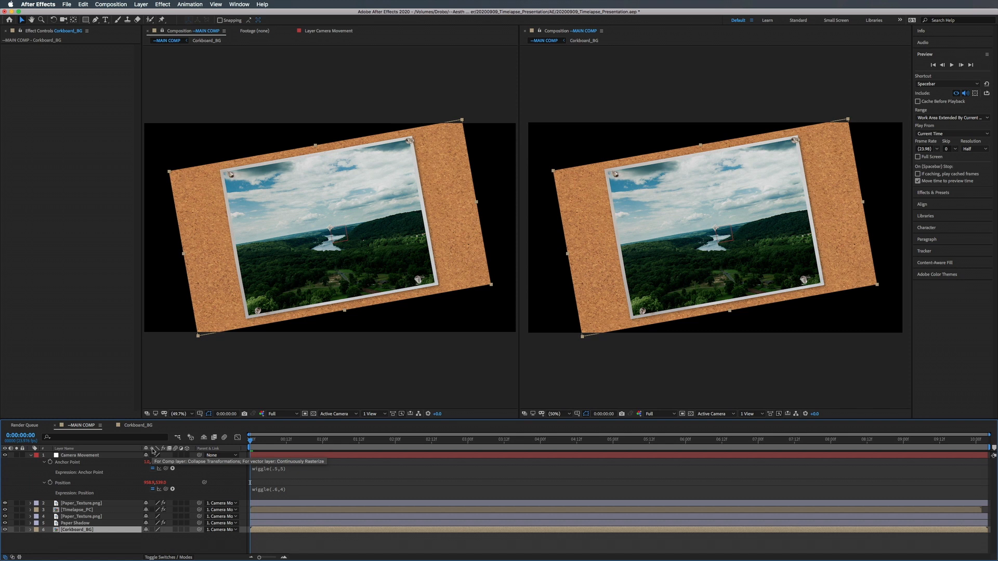
left_click(152, 530)
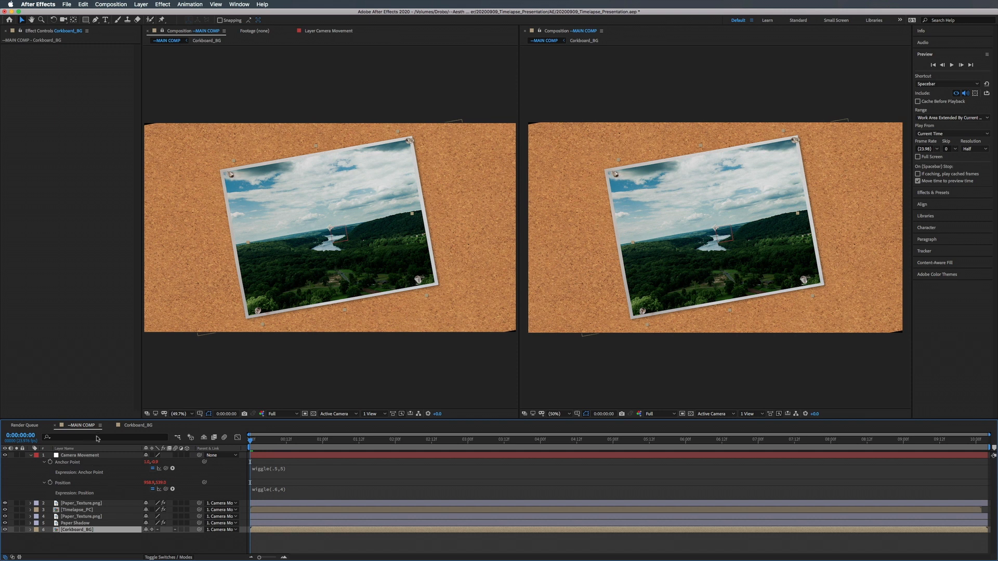
Increase the cork texture's Motion Tile Output Height further in Corkboard_BG so the cork fills the main frame's corners.
left_click(135, 426)
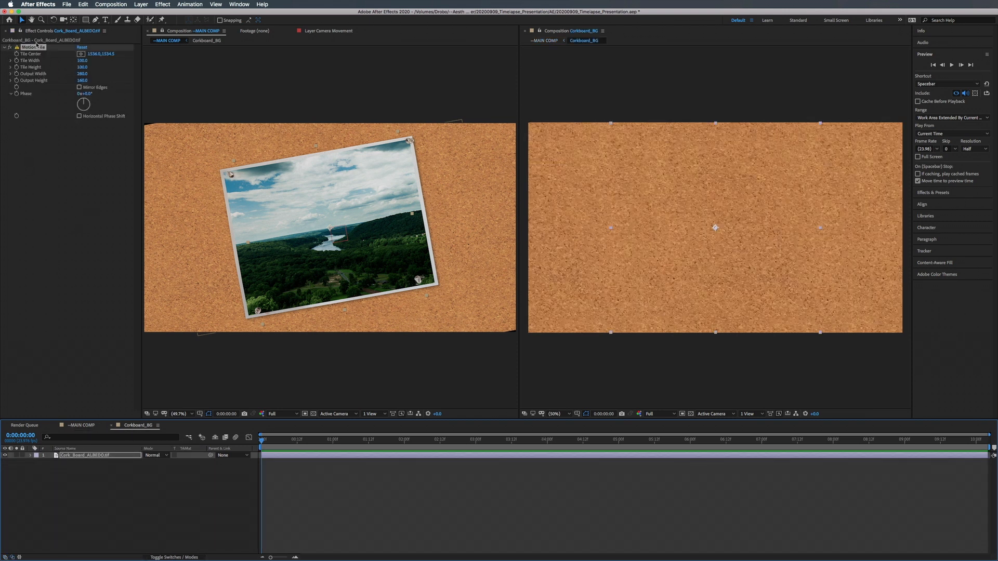
left_click(85, 426)
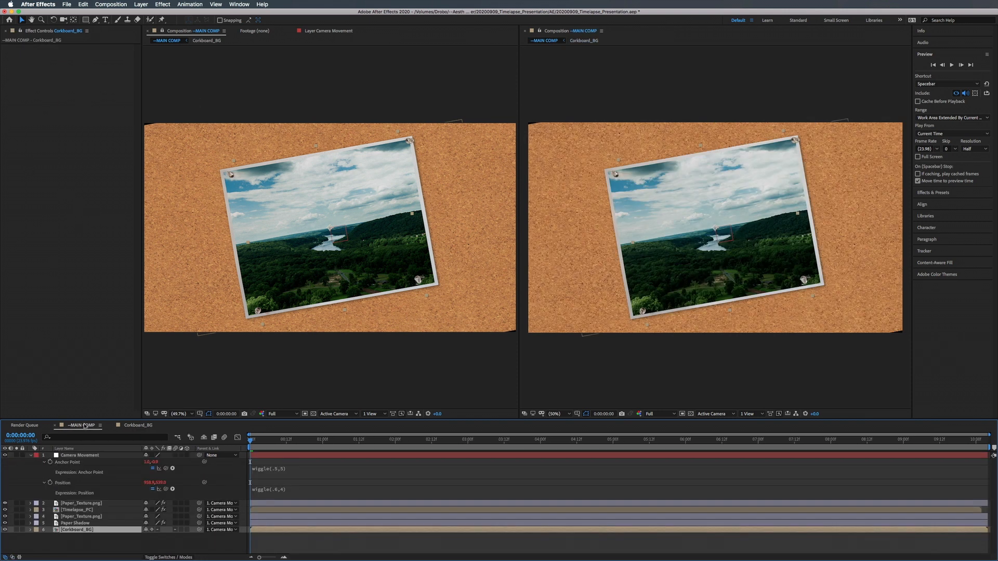
key("backslash")
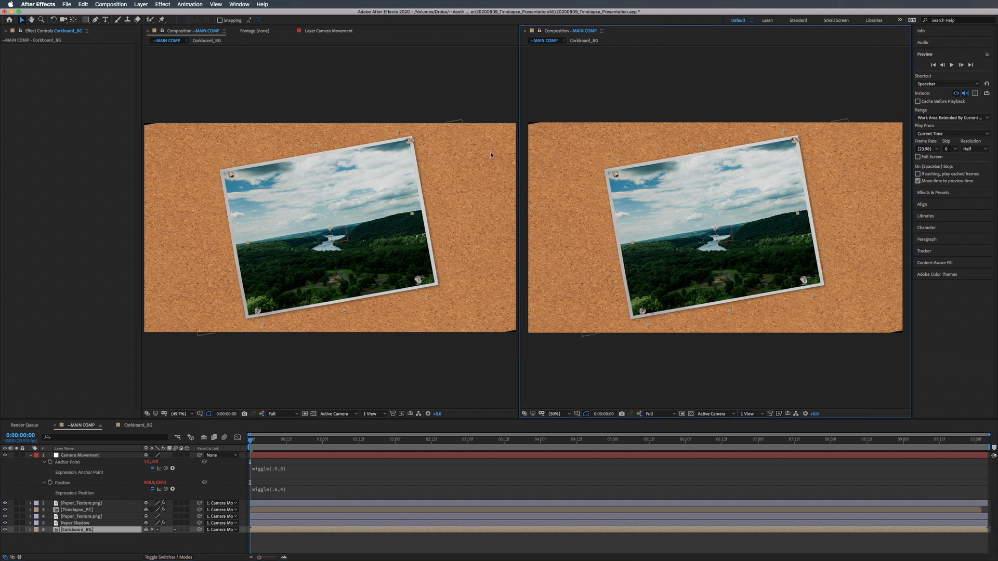
left_click(138, 426)
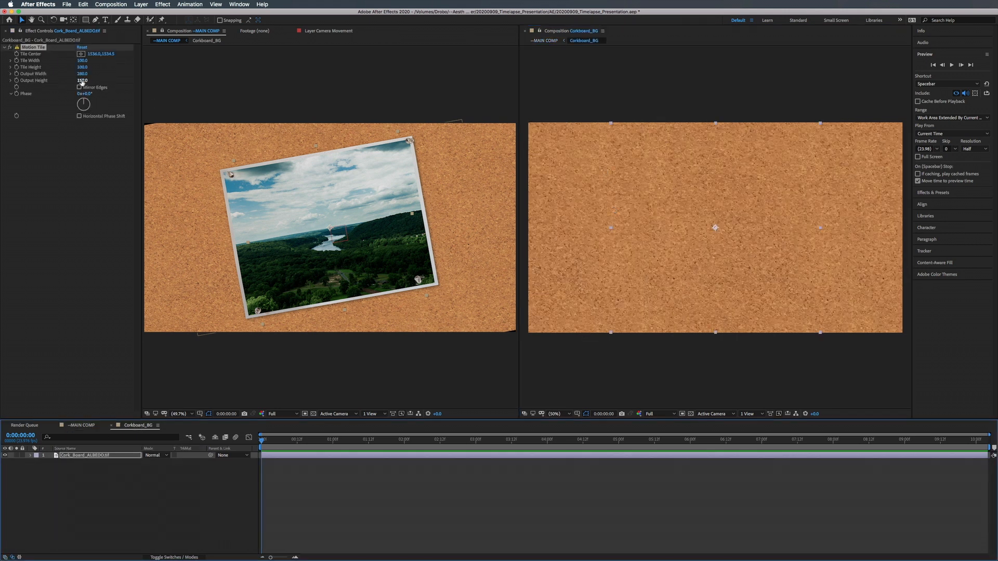
left_click(82, 81)
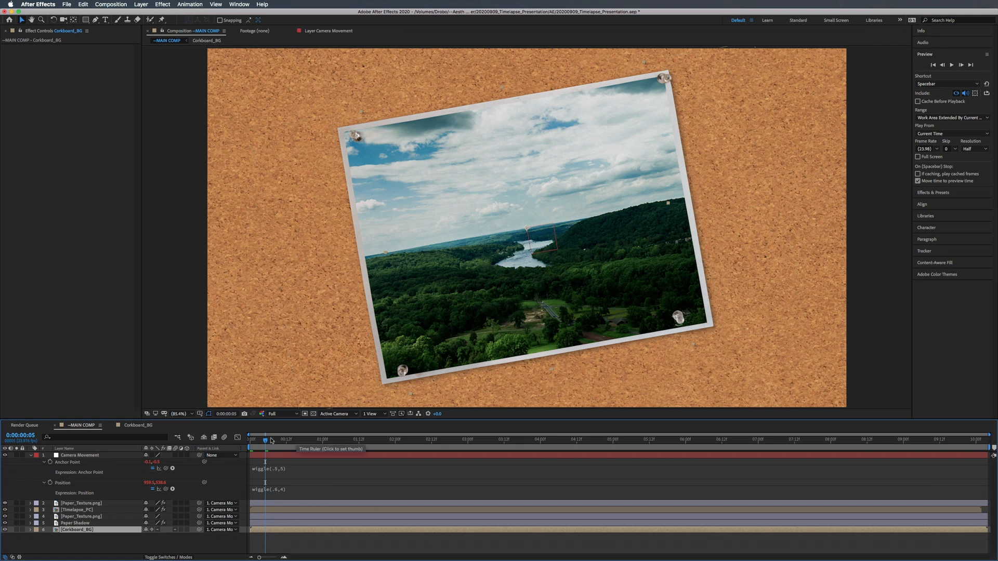
Preview MAIN COMP from the first frame with the extended corkboard background.
key("Home")
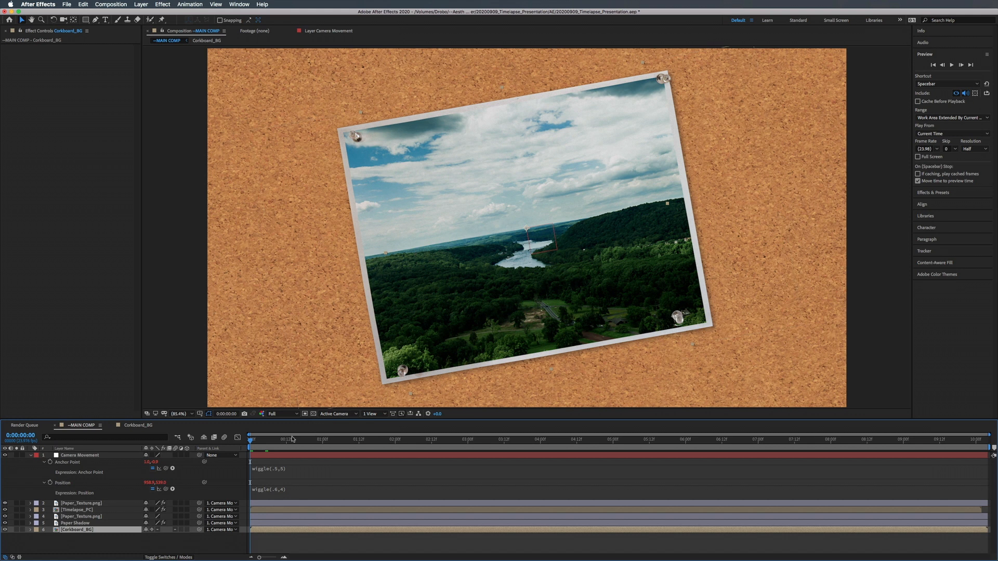
left_click_drag(290, 440, 236, 442)
key("space")
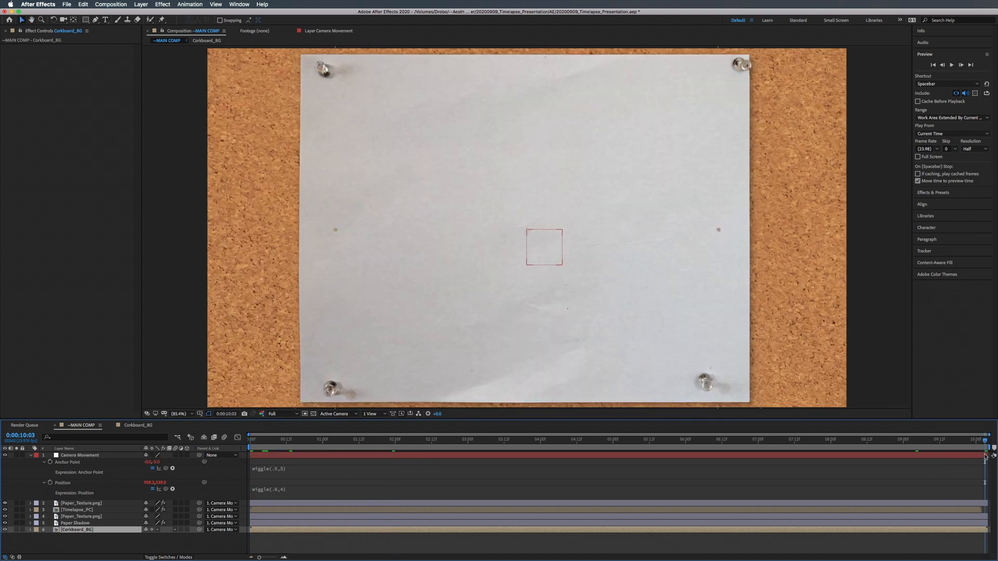
End the work area at 0:00:10:01, where the timelapse layer ends, and trim MAIN COMP to it.
left_click_drag(985, 443, 982, 442)
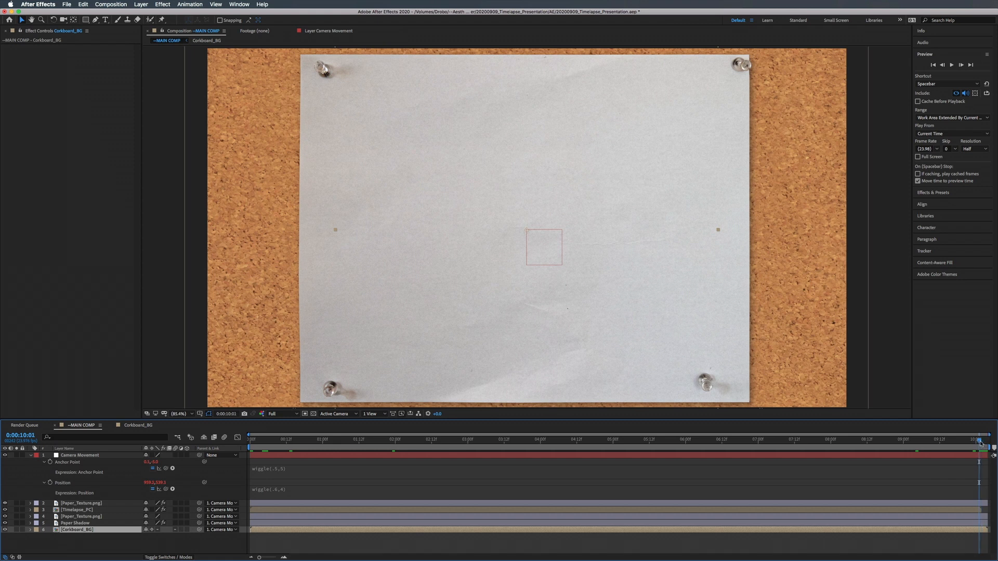
left_click_drag(982, 442, 979, 442)
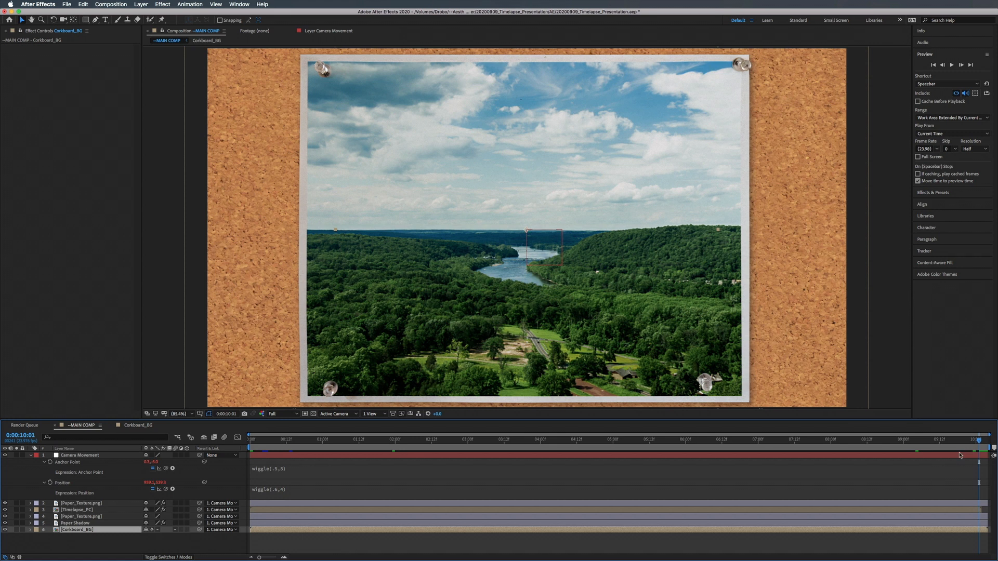
key("n")
left_click(109, 4)
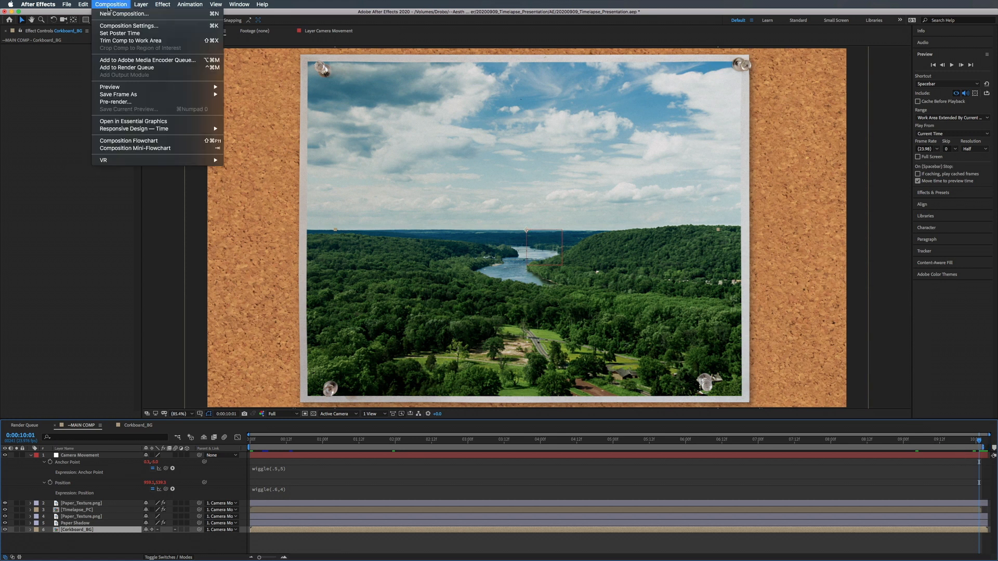
left_click(117, 41)
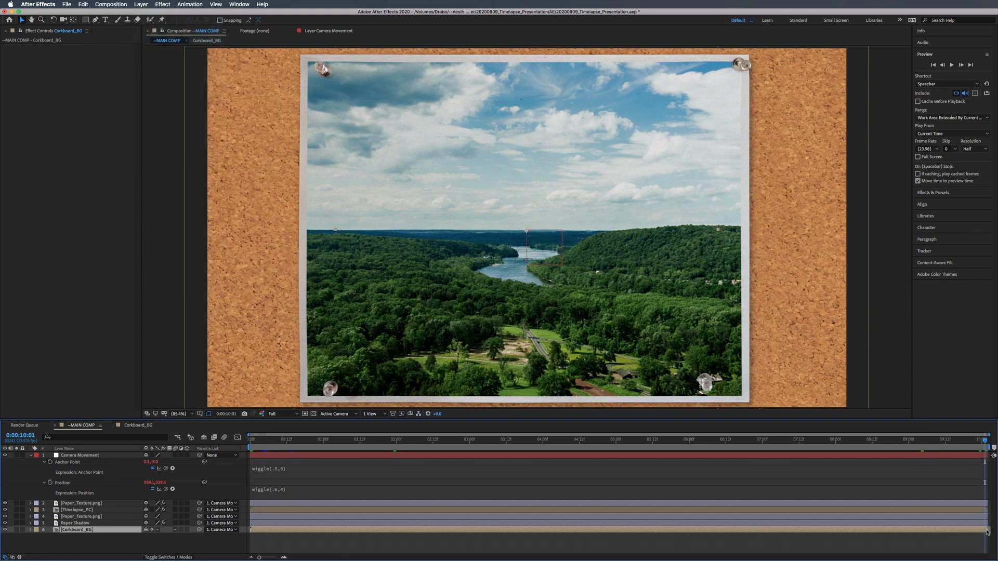
mouse_move(984, 441)
left_mouse_down()
mouse_move(869, 438)
mouse_move(984, 439)
left_mouse_up()
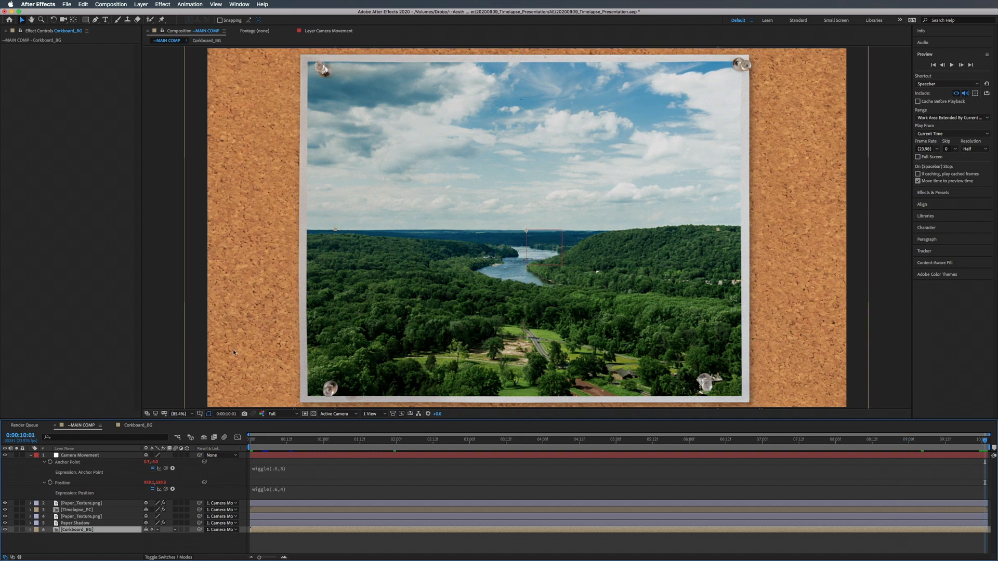
Apply the Roughen Edges effect to the Timelapse_PC layer in MAIN COMP.
left_click(82, 510)
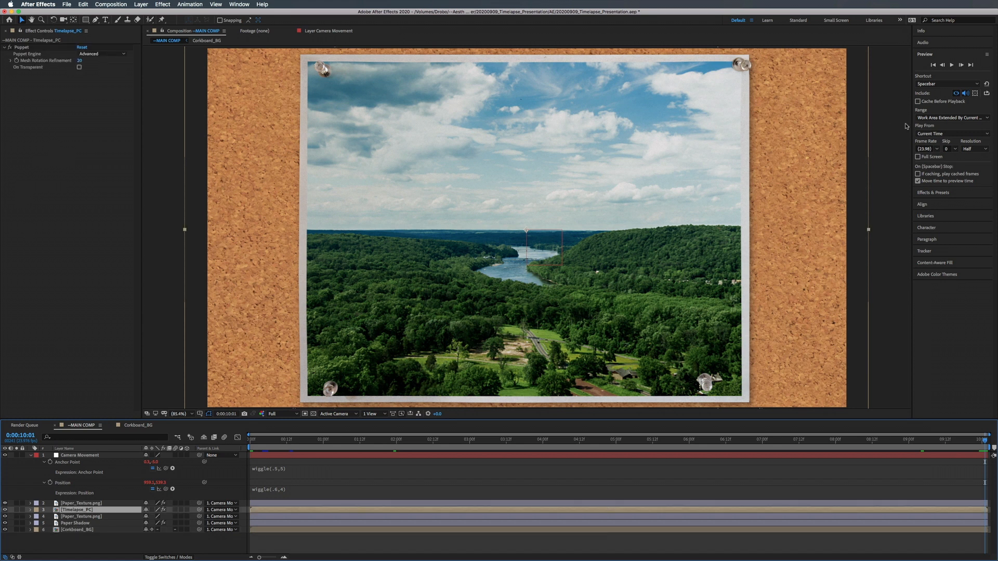
left_click(960, 194)
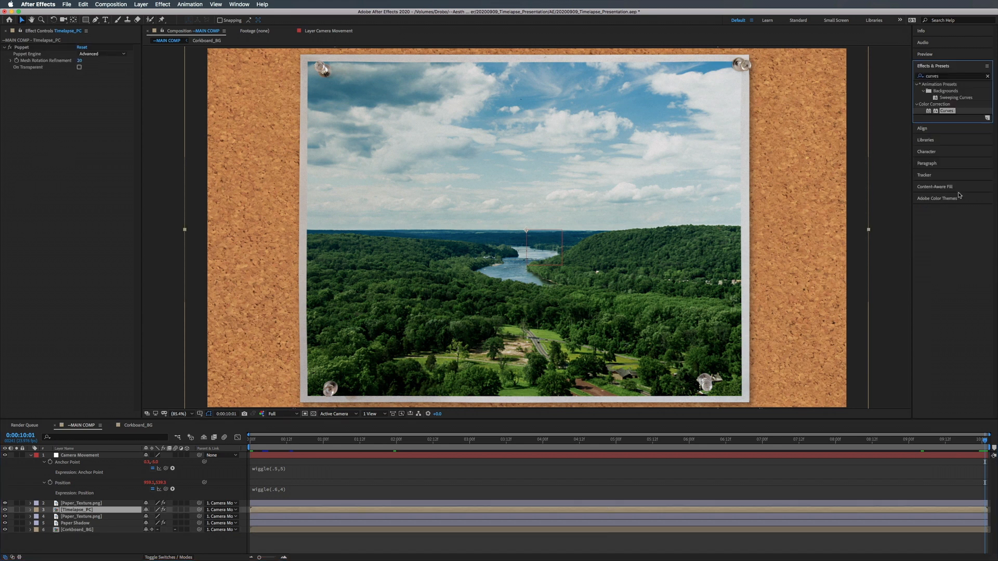
left_click(945, 77)
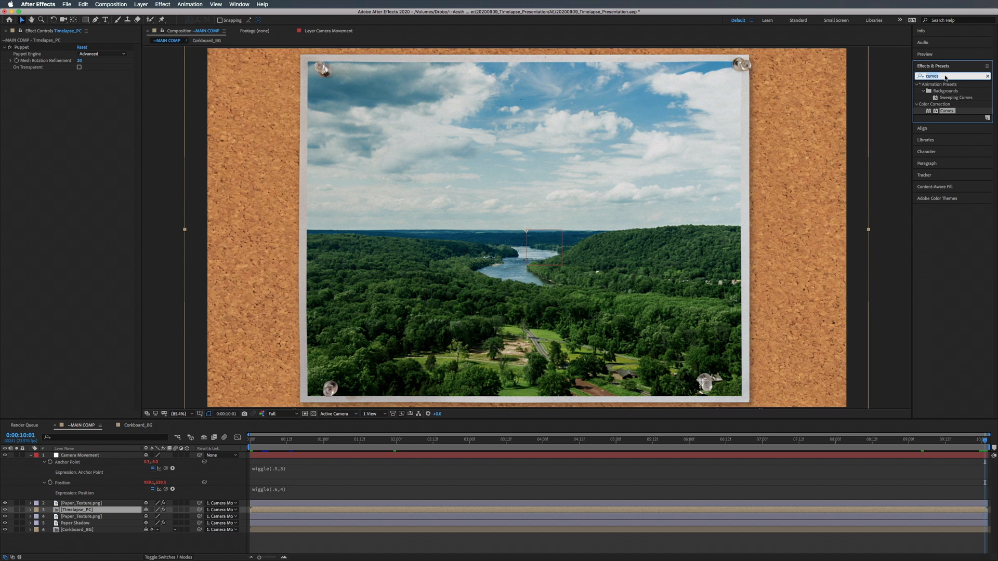
type("roughen")
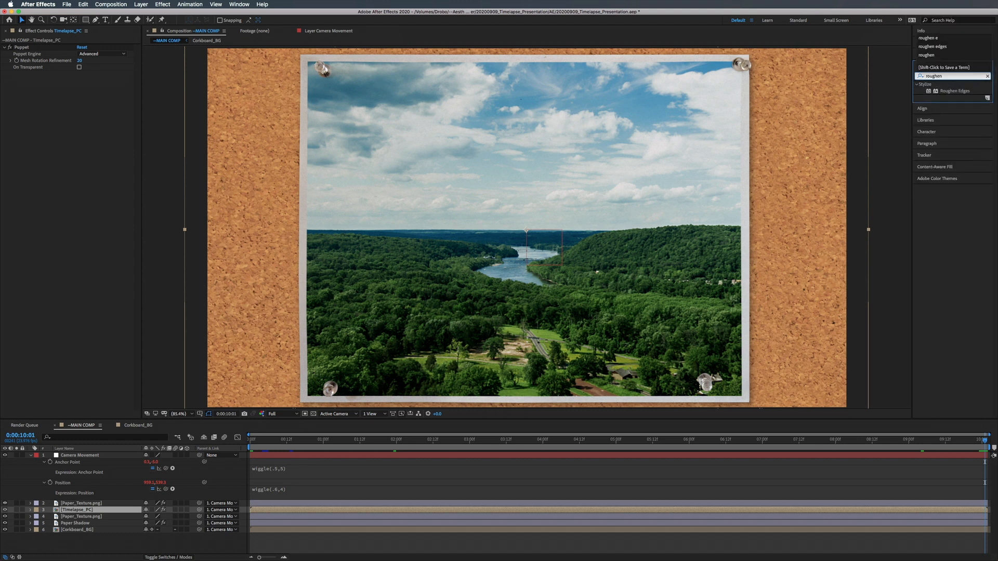
left_click_drag(963, 94, 915, 510)
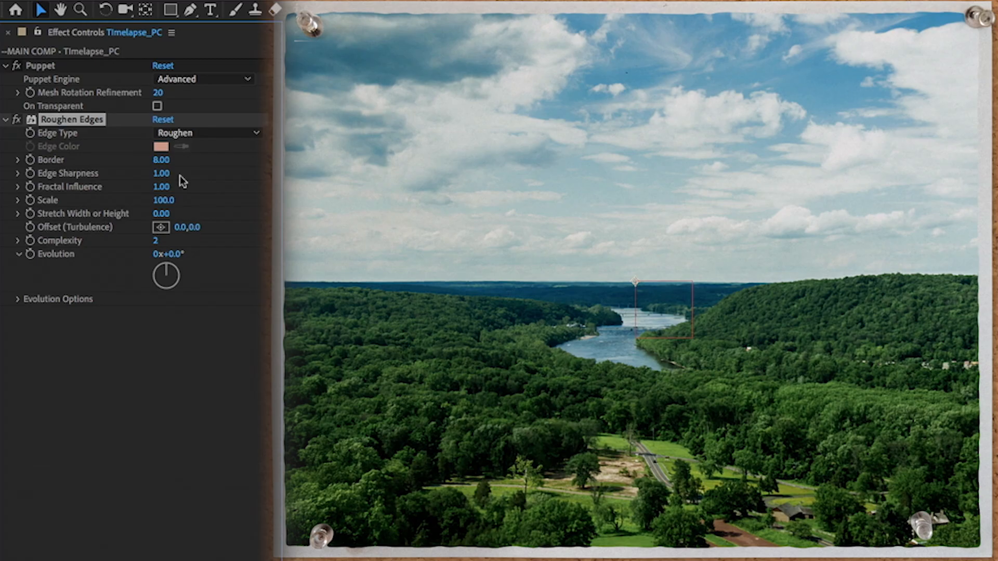
Set Timelapse_PC's Roughen Edges Scale to 10, with Edge Sharpness 0.84 and Border 22.
left_click_drag(81, 93, 88, 93)
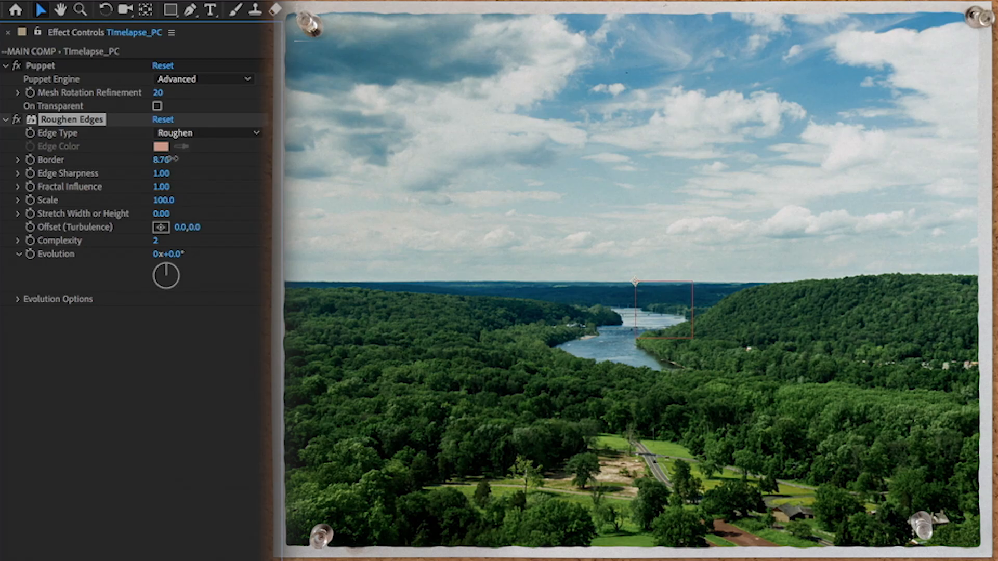
left_click_drag(173, 159, 582, 156)
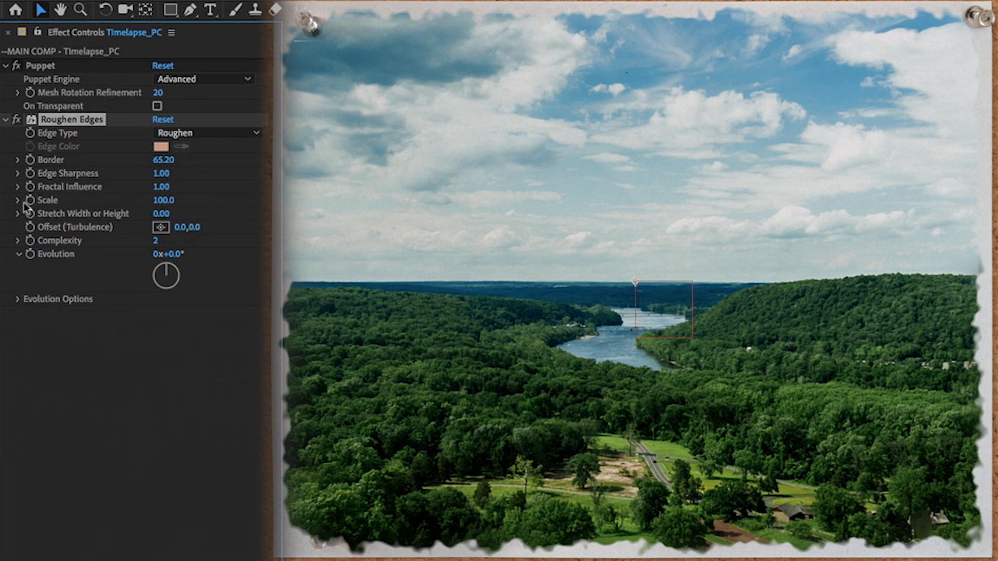
left_click_drag(163, 207, 156, 319)
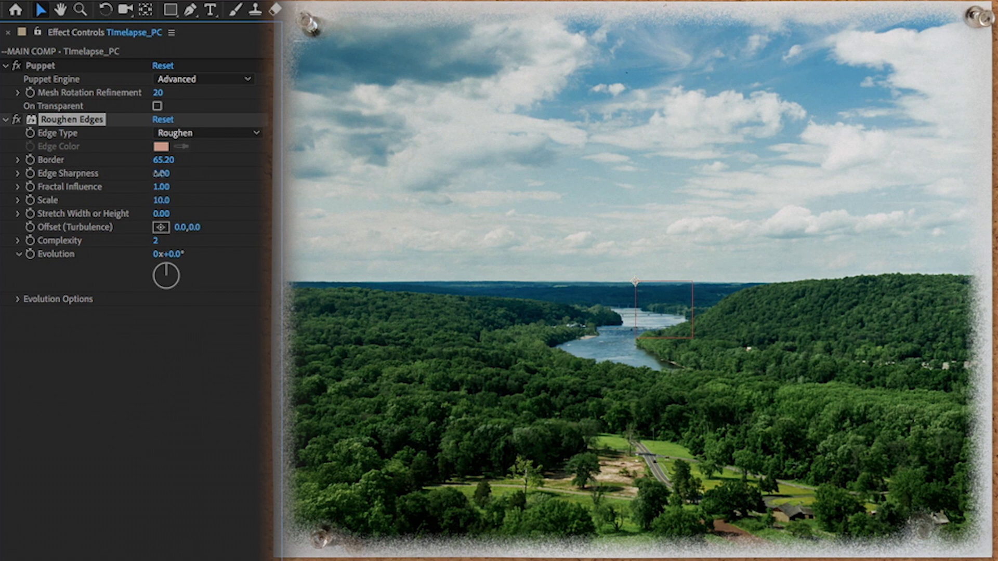
left_click_drag(161, 173, 228, 531)
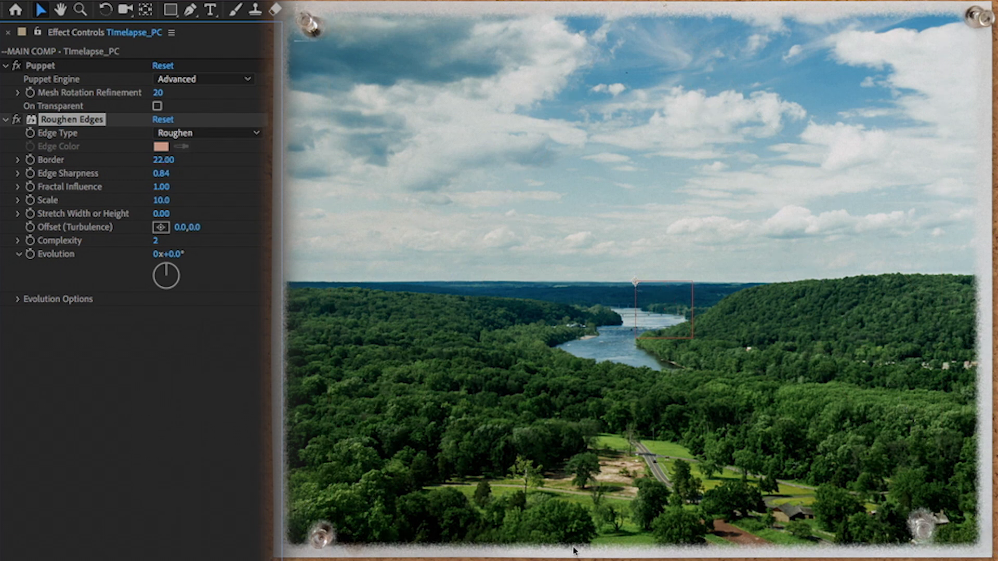
Refine Timelapse_PC's Roughen Edges to a Border of 2.9 and an Edge Sharpness of 1.10.
left_click(163, 160)
type("3")
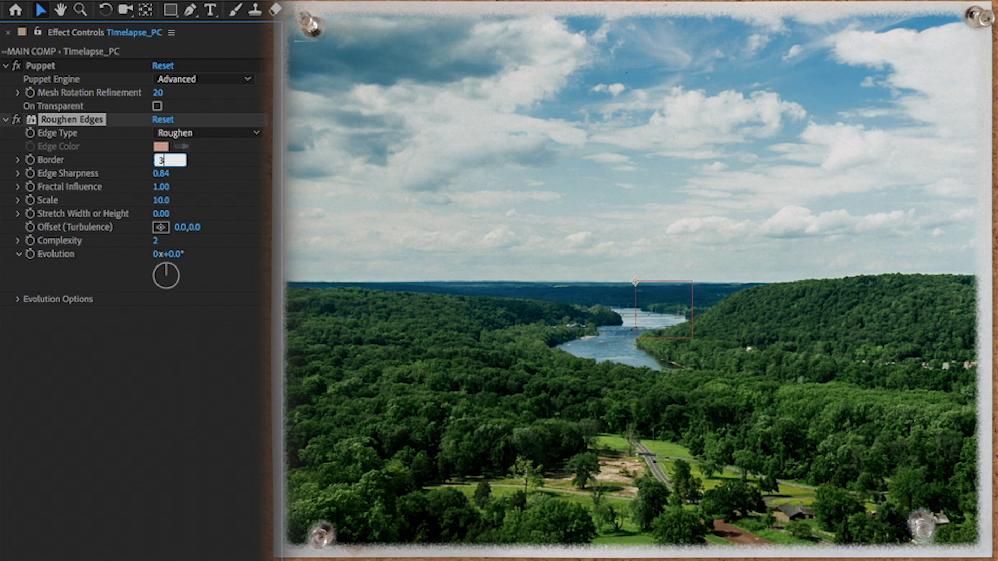
key("Return")
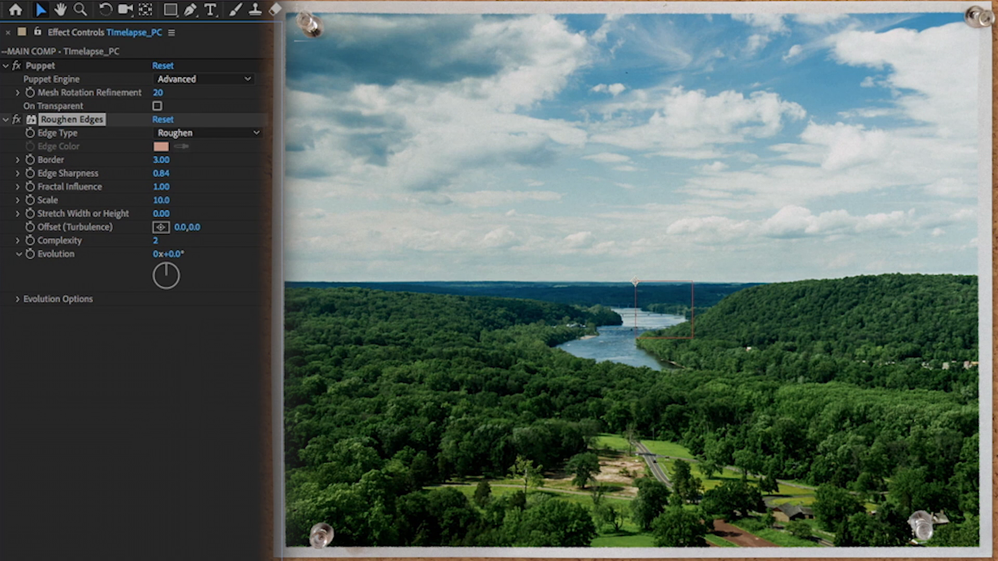
left_click(160, 160)
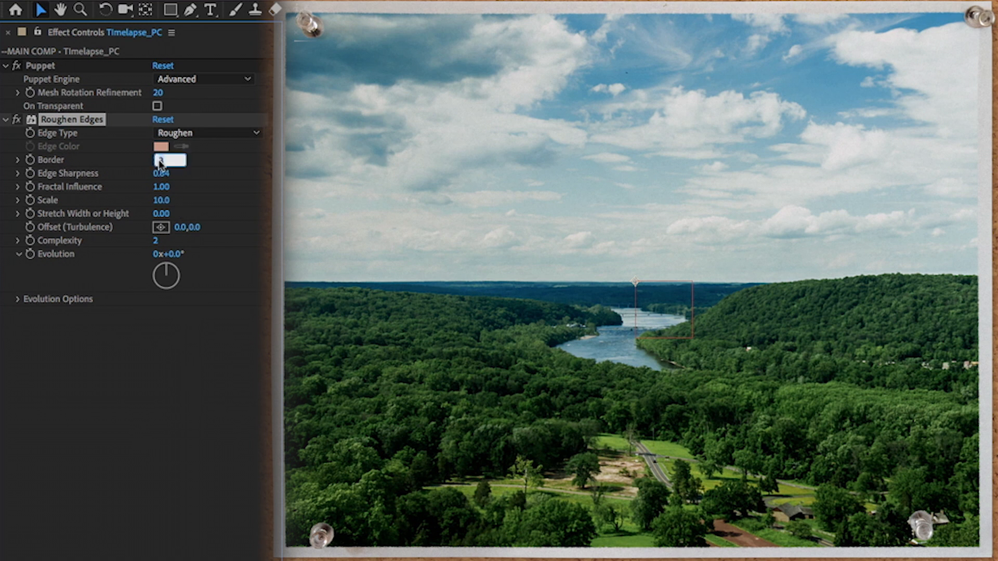
type("2.9")
left_click_drag(162, 173, 185, 180)
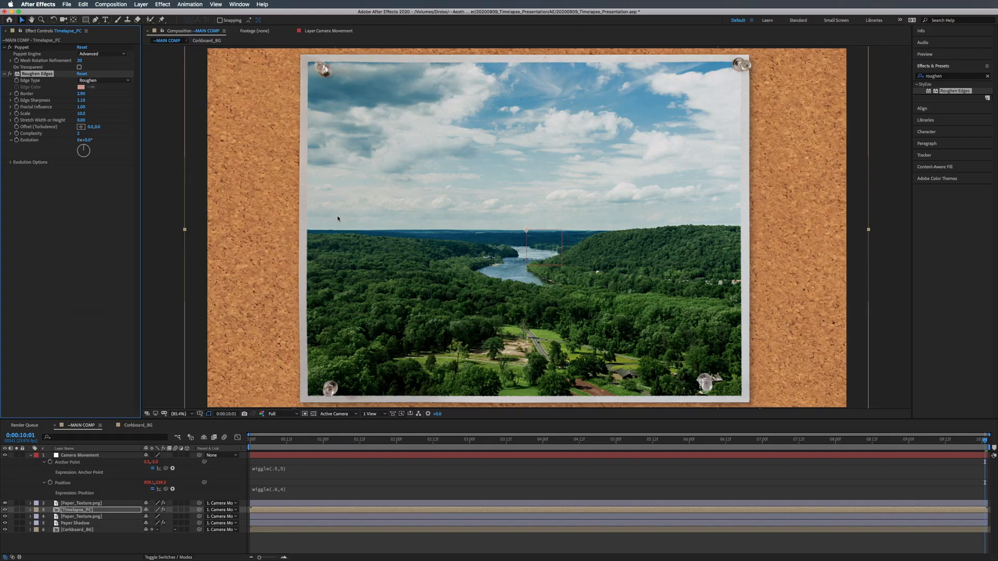
Collapse the Camera Movement layer's properties, return to the first frame, and bring up the project's asset list with nothing selected.
left_click(31, 456)
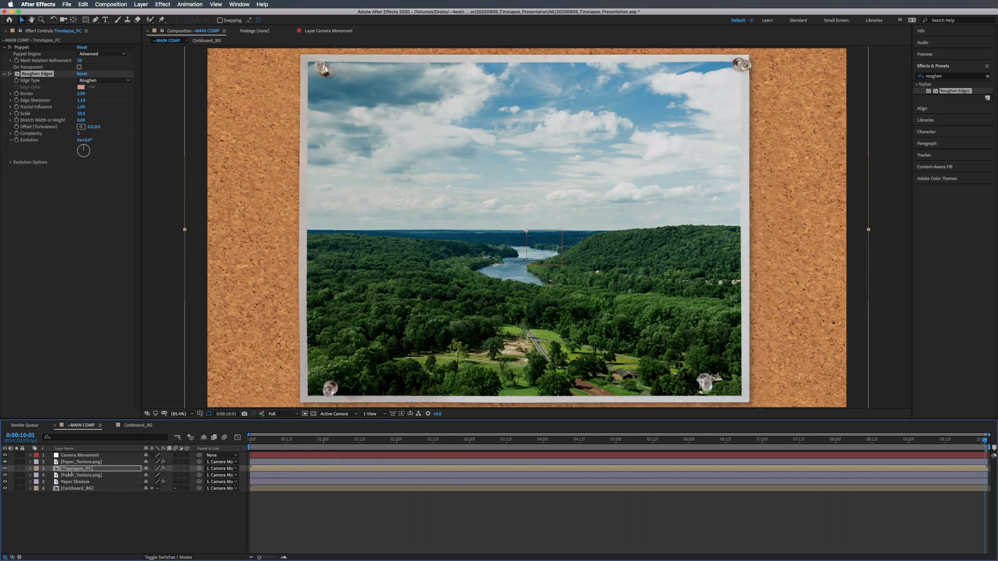
left_click_drag(285, 442, 250, 442)
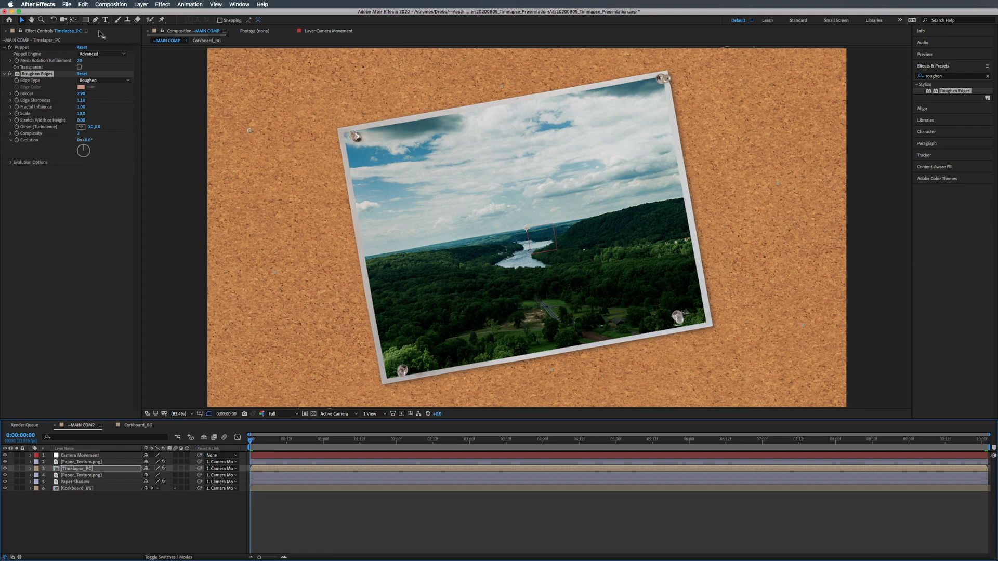
left_click(130, 30)
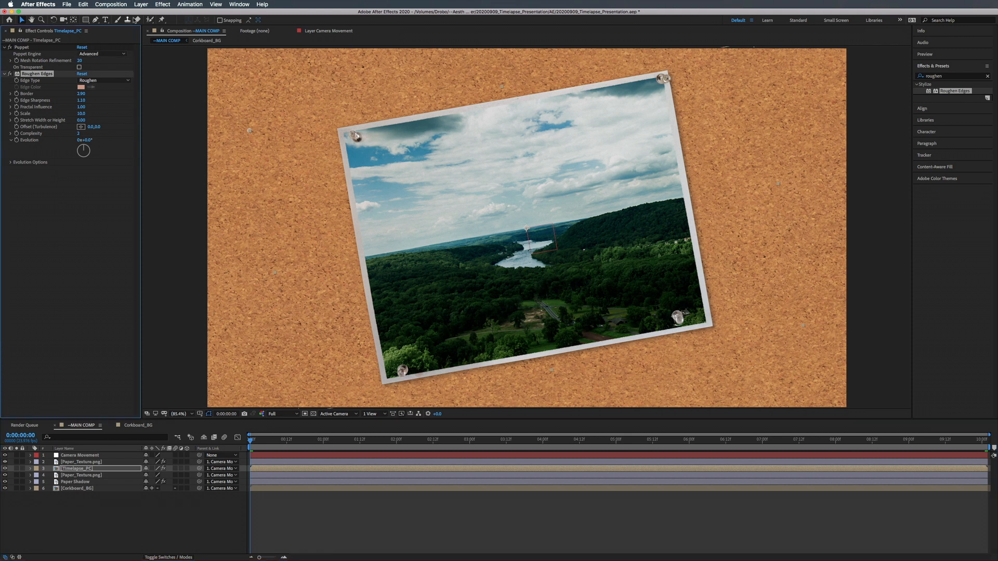
left_click(242, 5)
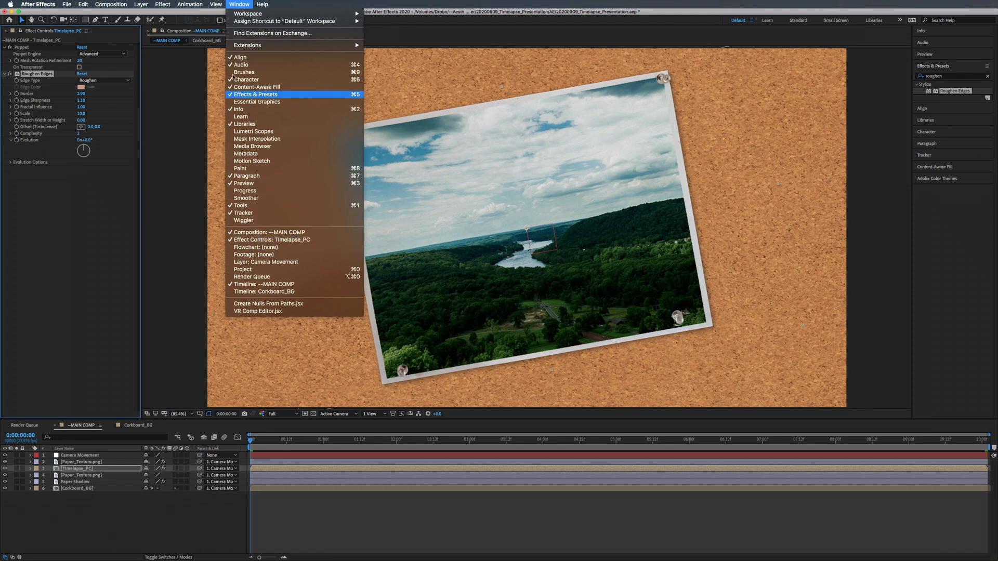
left_click(243, 269)
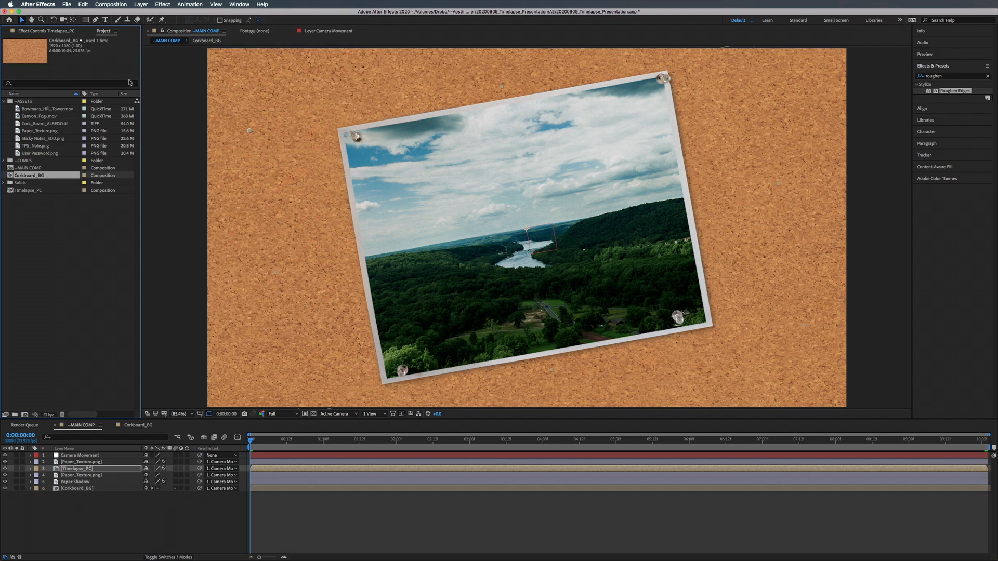
key("super+shift+a")
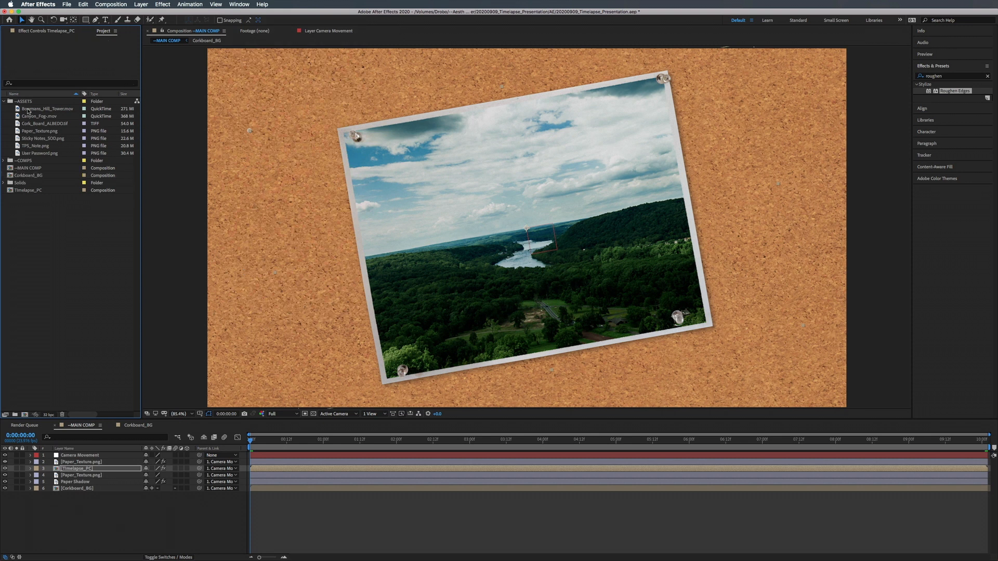
left_click(36, 139)
left_click(36, 146, "shift")
left_click(34, 154, "shift")
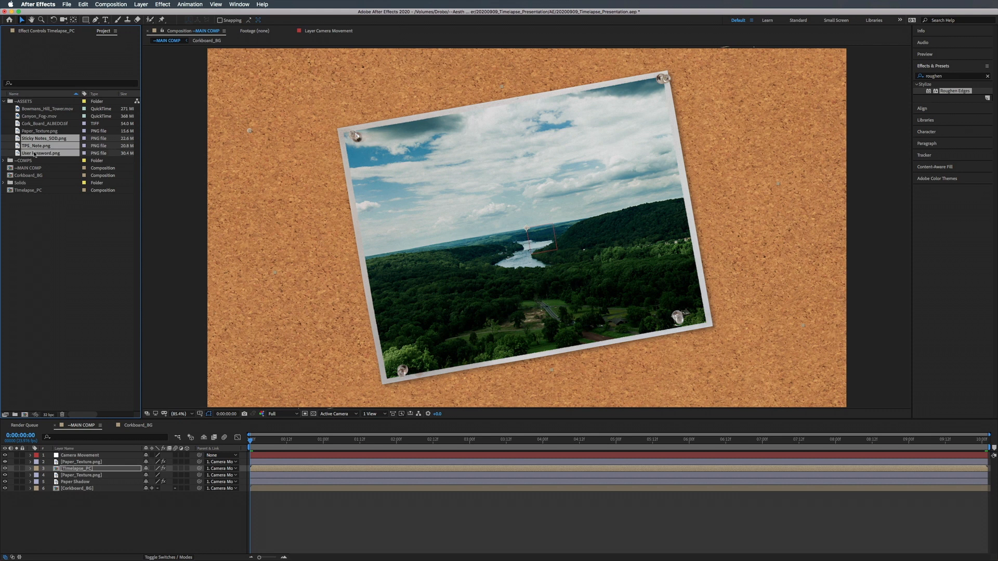
key("super+shift+a")
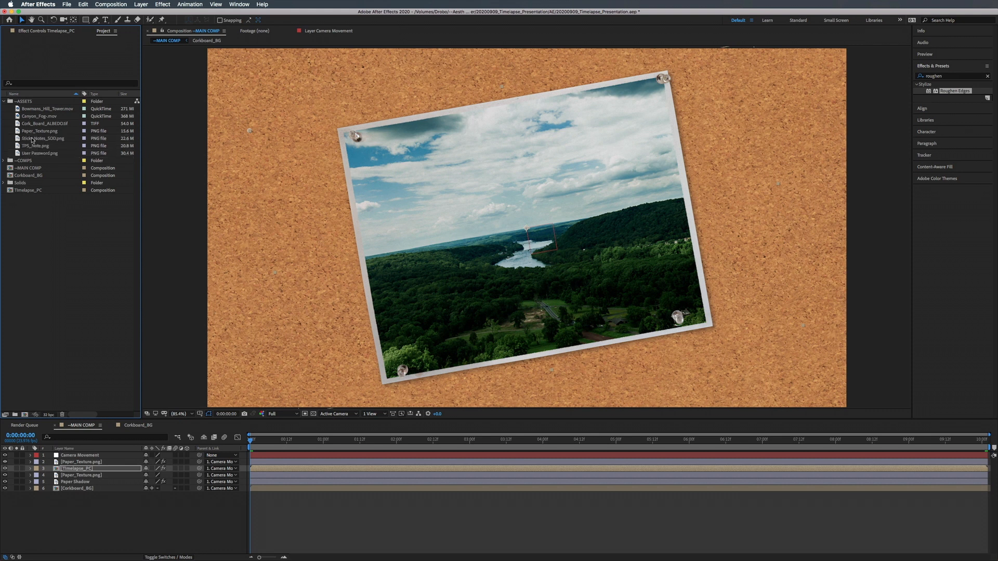
Add Sticky Notes_SOD.png to MAIN COMP, scaled to 16%, overlapping the upper-right edge of the pinned photo.
left_click_drag(32, 140, 660, 139)
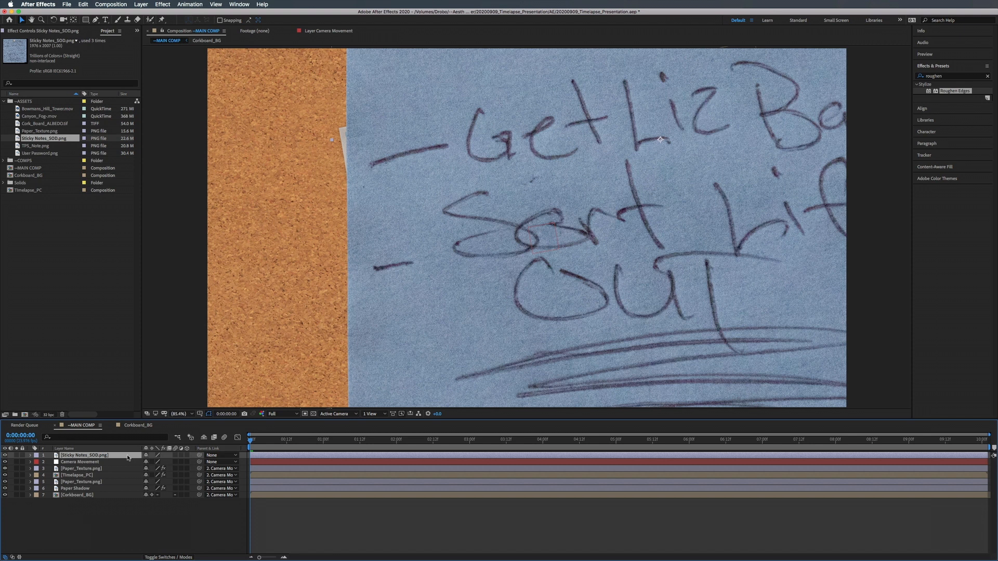
key("s")
left_click_drag(155, 462, 123, 461)
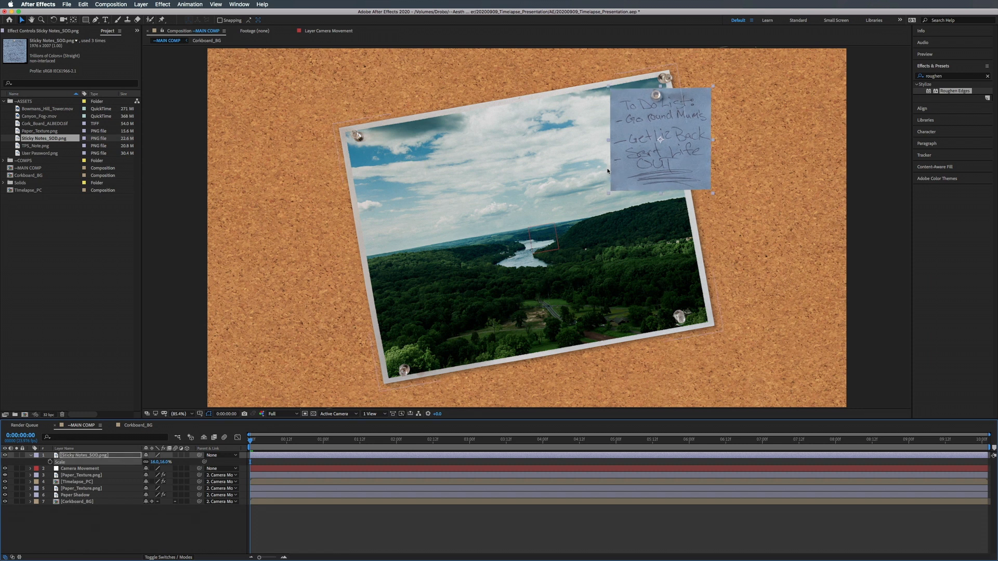
left_click_drag(633, 139, 696, 166)
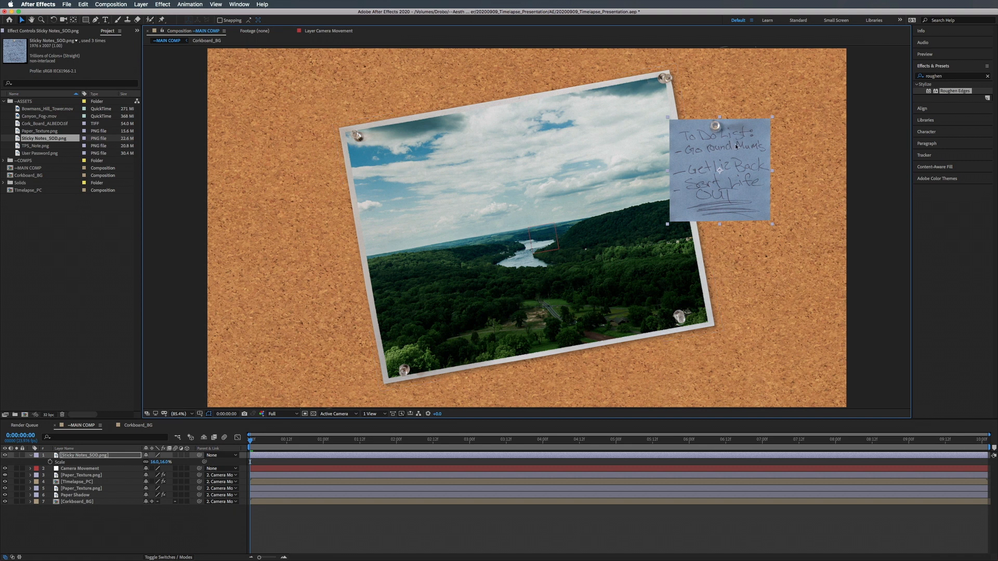
left_click_drag(736, 147, 731, 147)
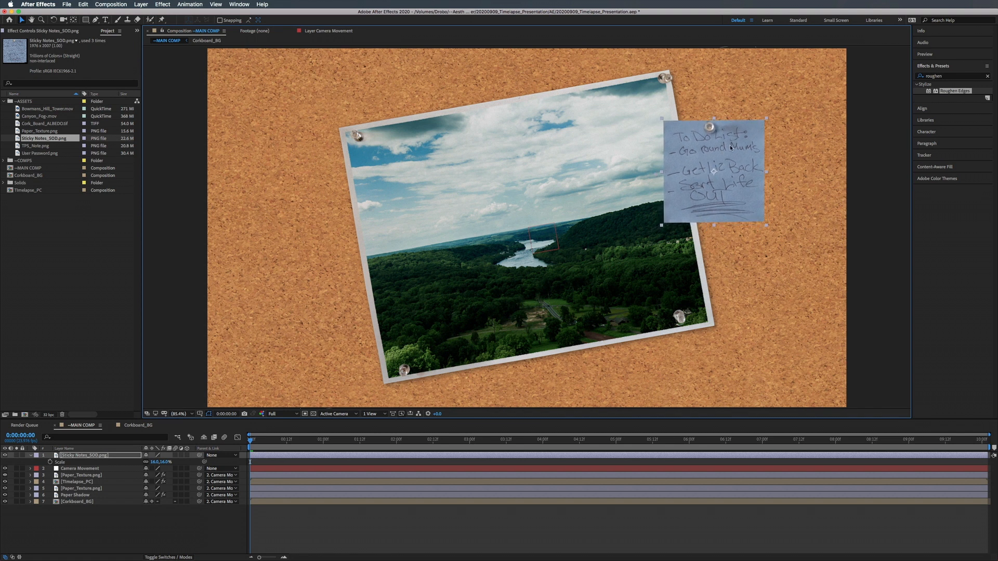
Duplicate the sticky note layer and rename the lower copy SOD Note Shadow.
left_click(81, 457)
key("super+d")
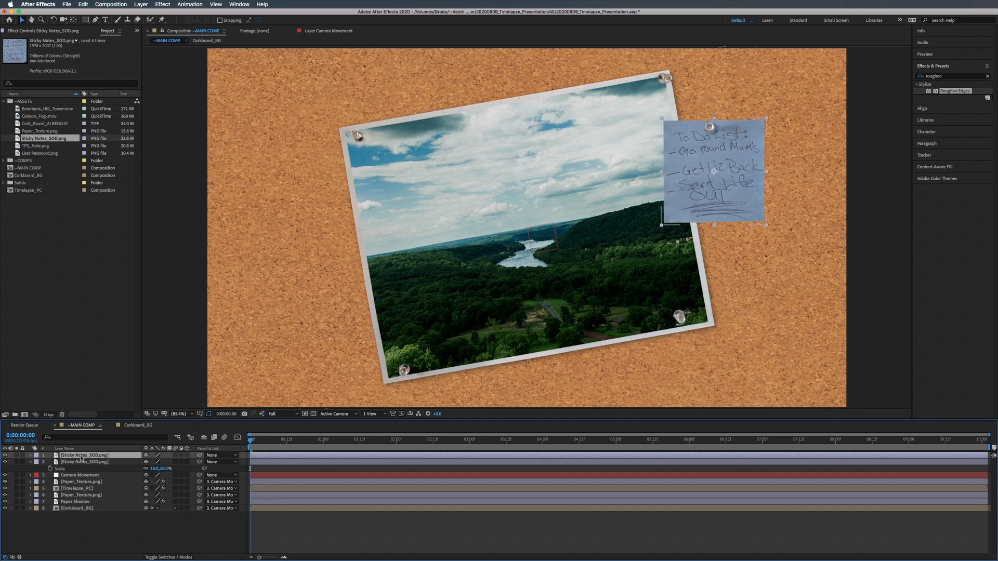
left_click(94, 462)
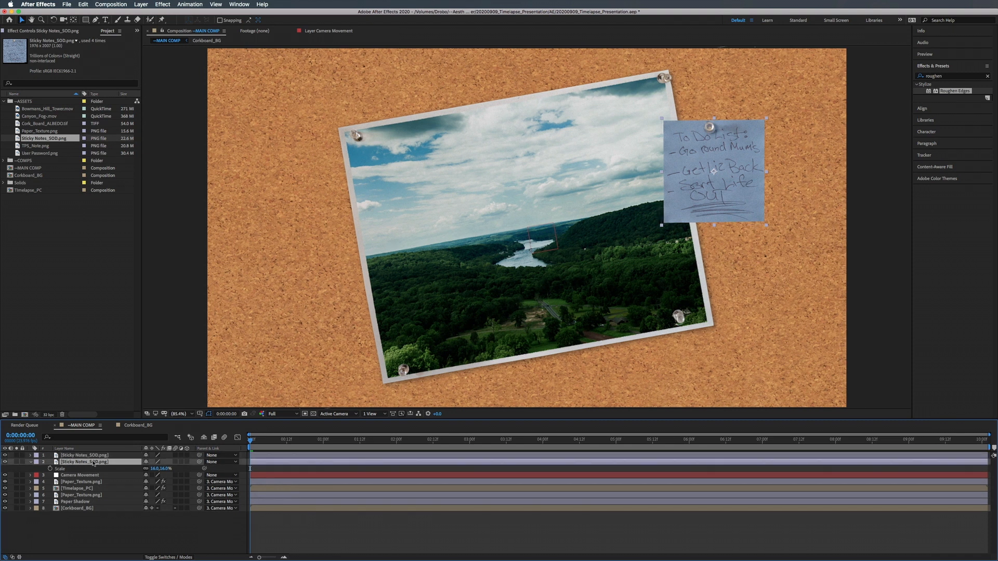
key("Return")
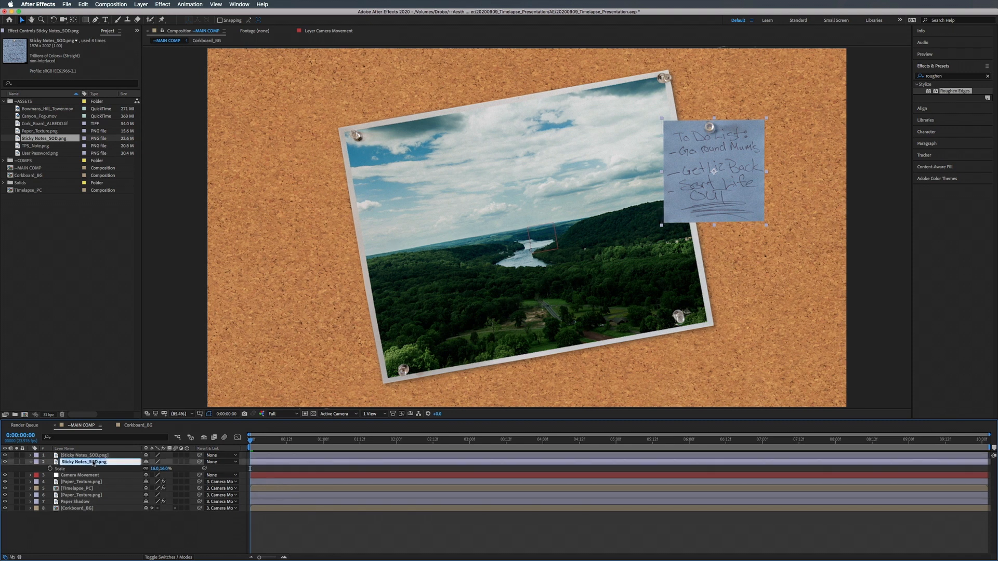
type("SOD")
type("Note")
key("Return")
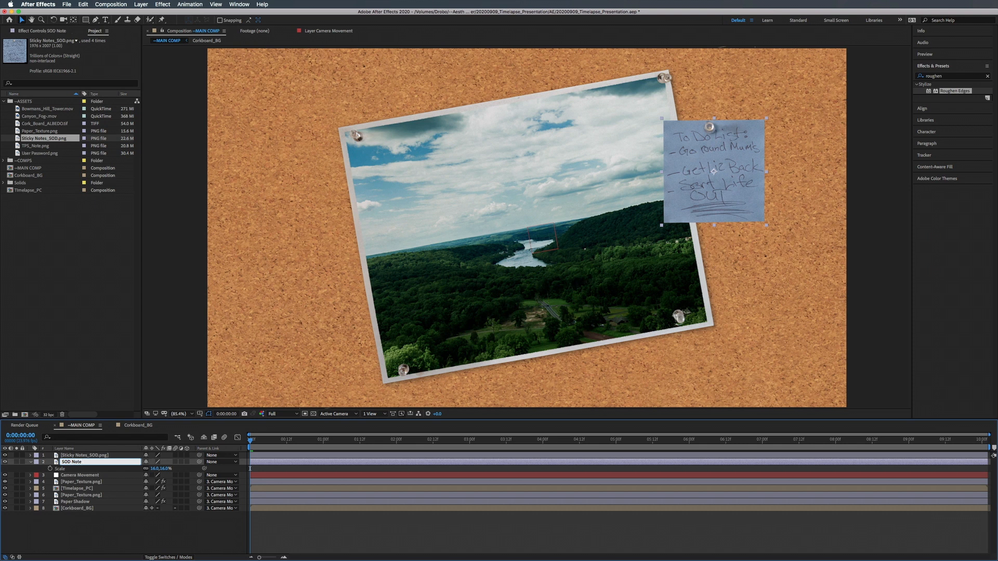
type("Sha")
type("dow")
Rename the upper sticky note layer Sod Note and hide it.
left_click(84, 456)
key("Return")
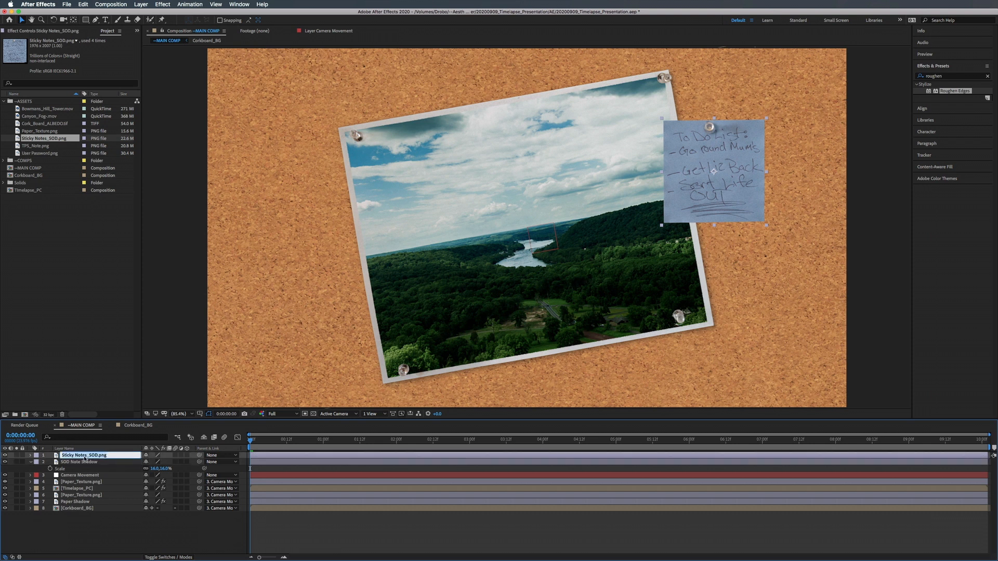
type("Sod Note")
key("Return")
left_click(66, 462)
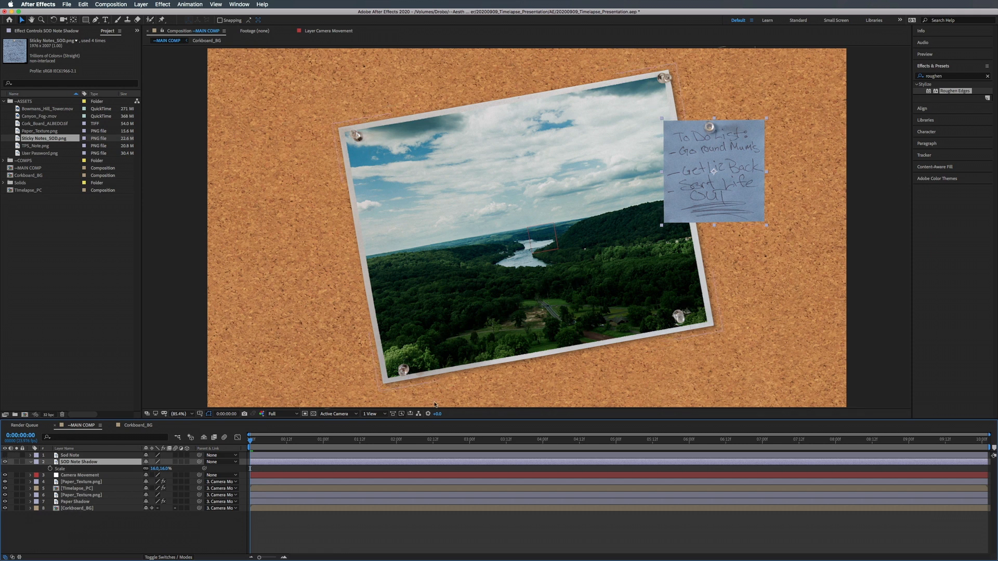
Copy the Fill and Fast Box Blur effects from Paper Shadow onto SOD Note Shadow, and unhide the Sod Note layer.
left_click(75, 496)
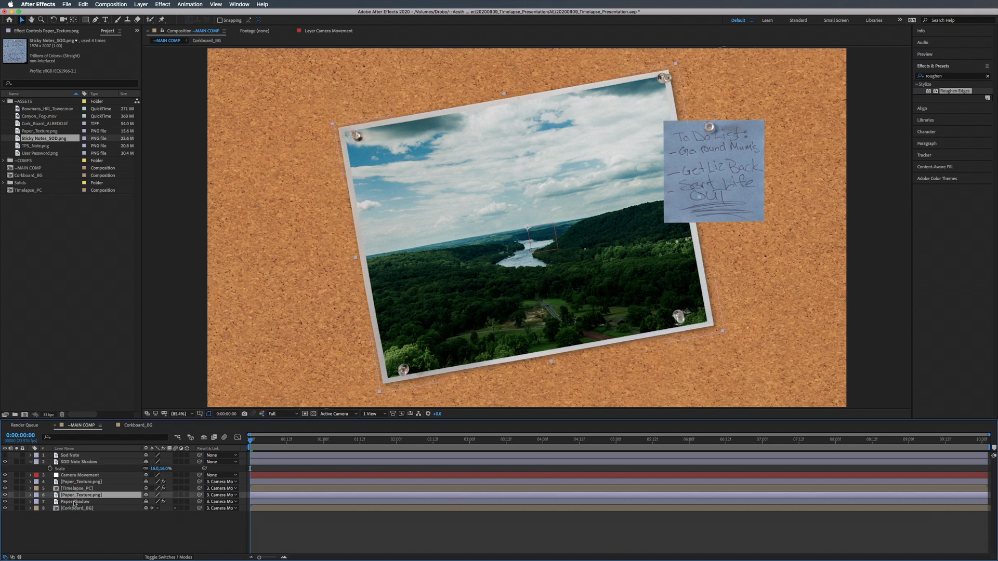
left_click(74, 502)
left_click(22, 49)
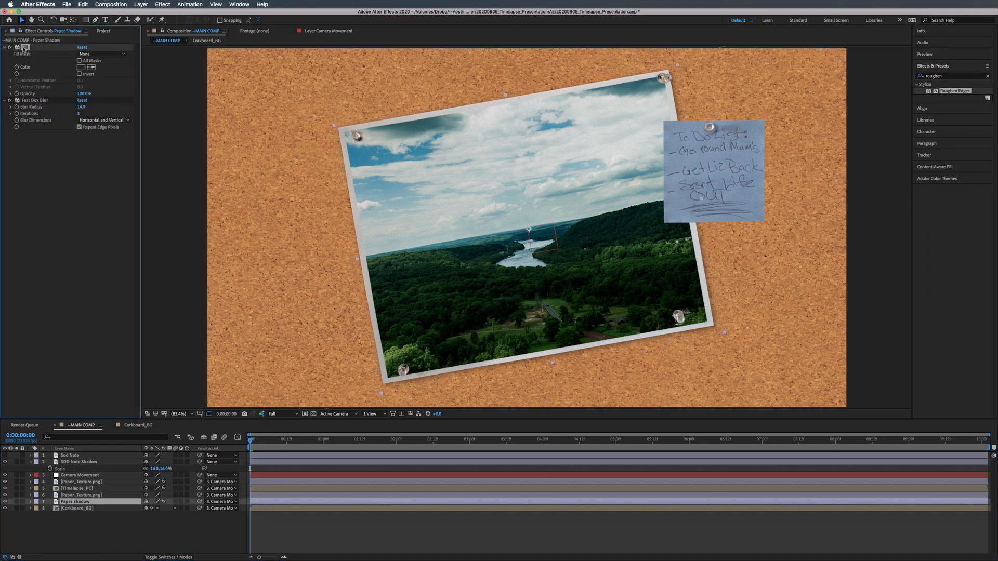
left_click(34, 101, "shift")
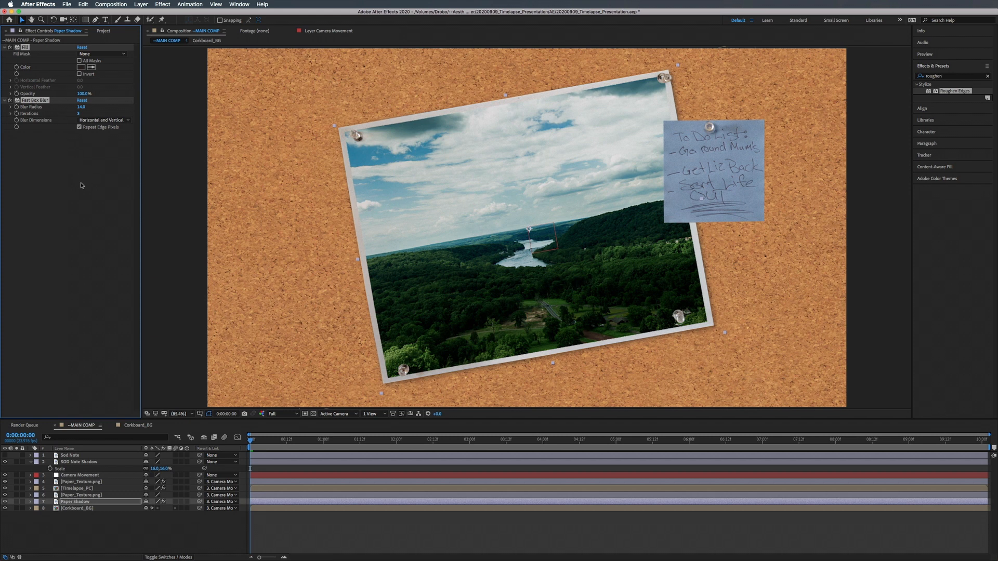
left_click(86, 462)
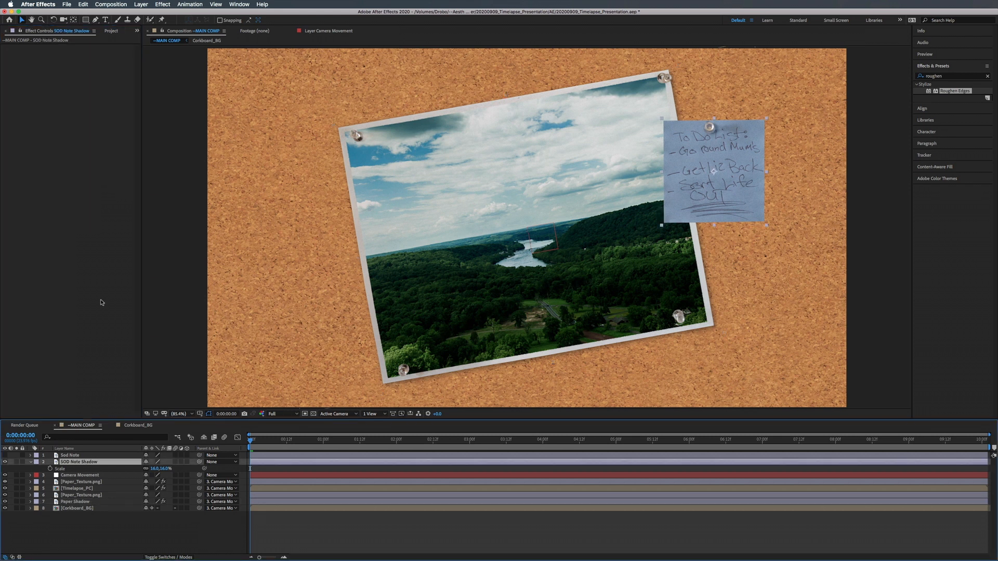
left_click(98, 270)
key("super+v")
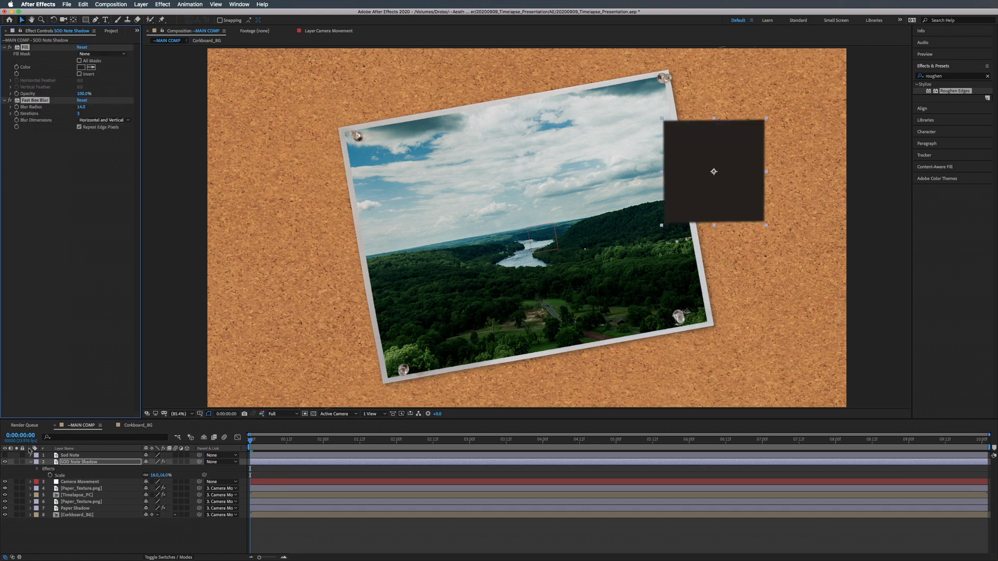
left_click(5, 456)
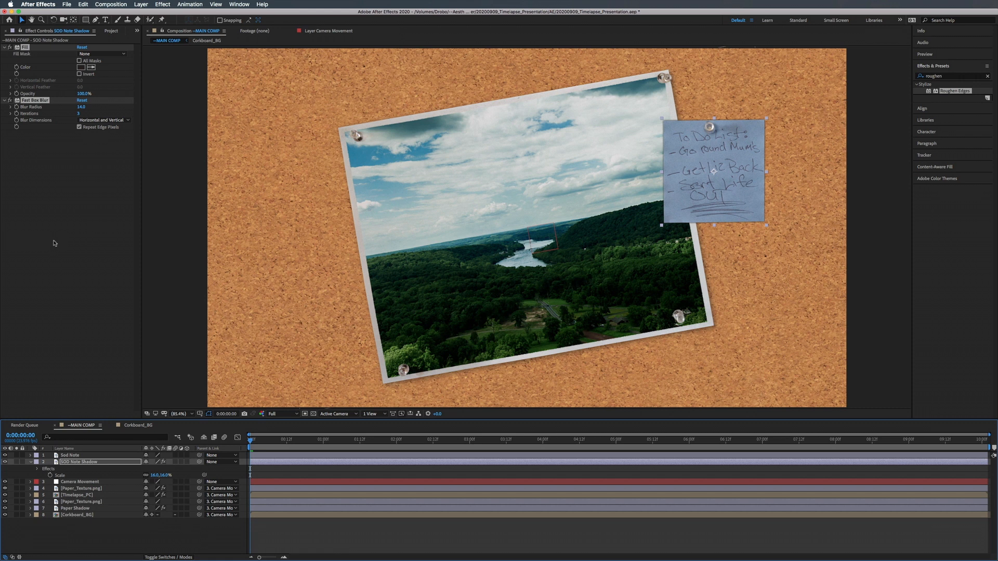
Offset SOD Note Shadow slightly down and to the right of the note and set its opacity to 64%.
left_click(54, 243)
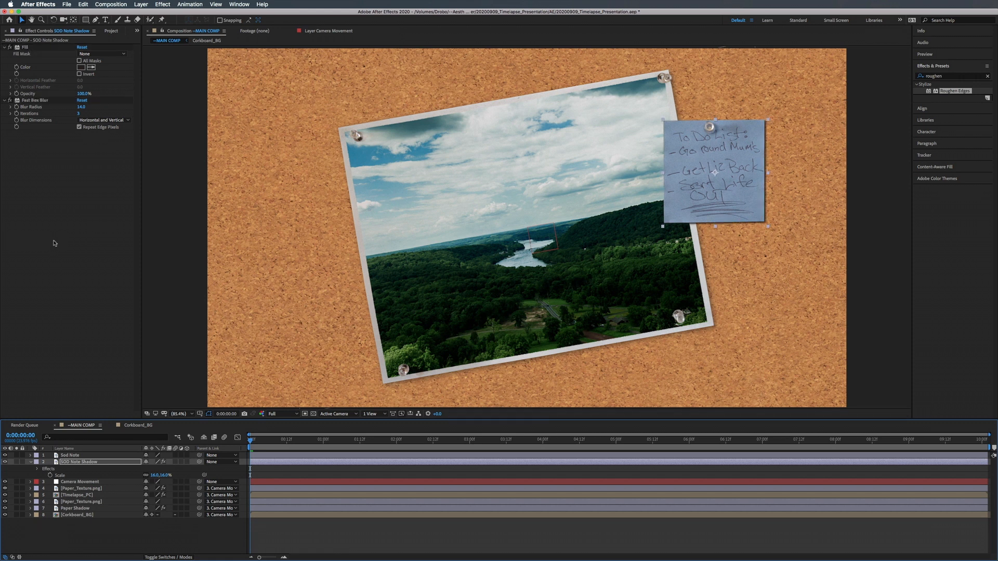
key("u")
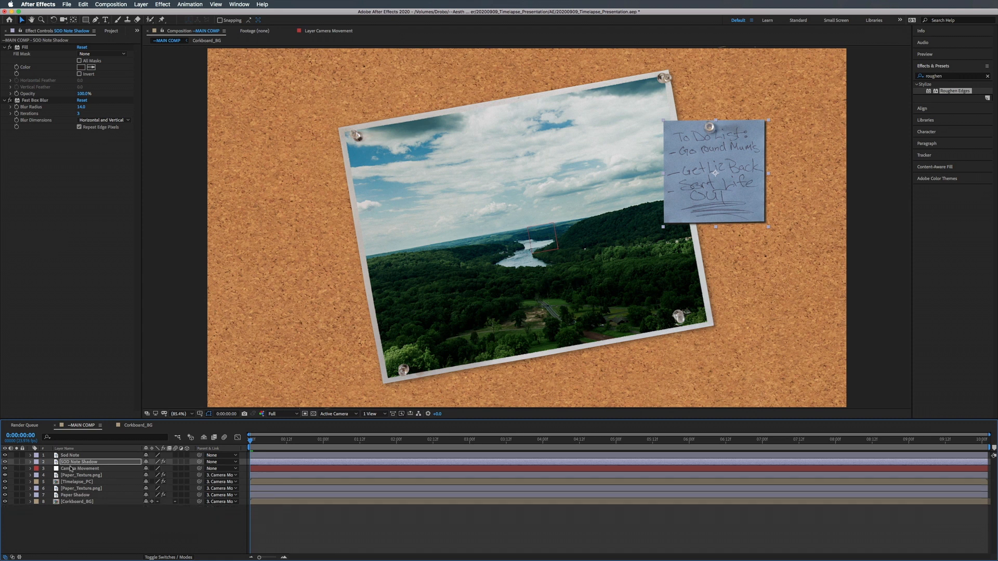
key("t")
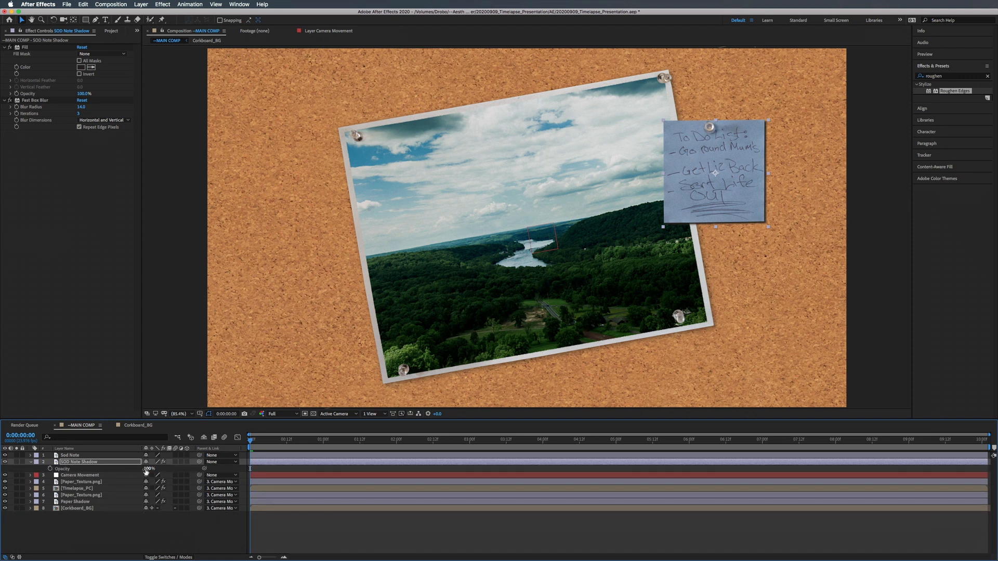
left_click_drag(149, 469, 144, 493)
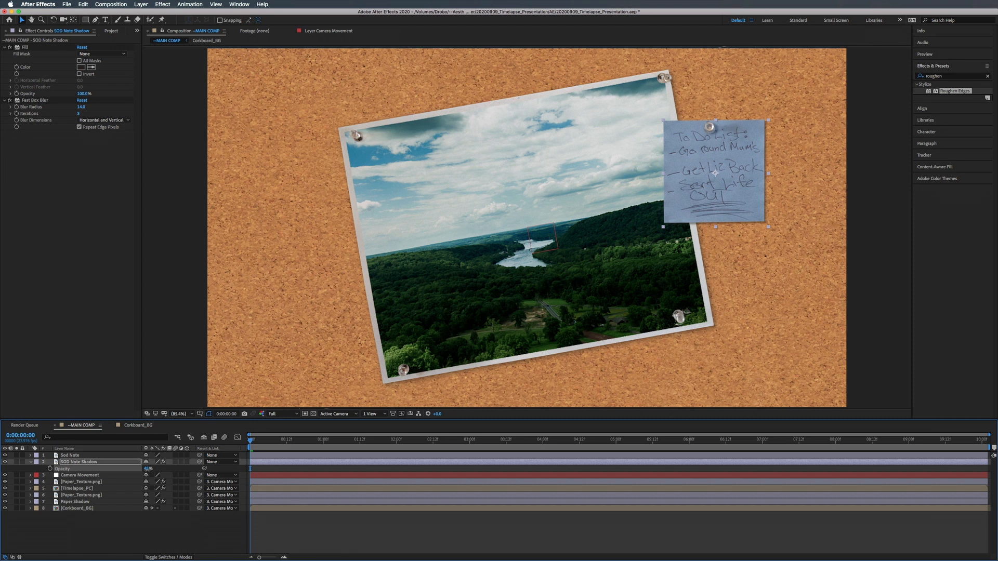
left_click_drag(148, 468, 147, 469)
Precompose the Sod Note and SOD Note Shadow layers into a composition named SOD Note Comp.
left_click(79, 455, "shift")
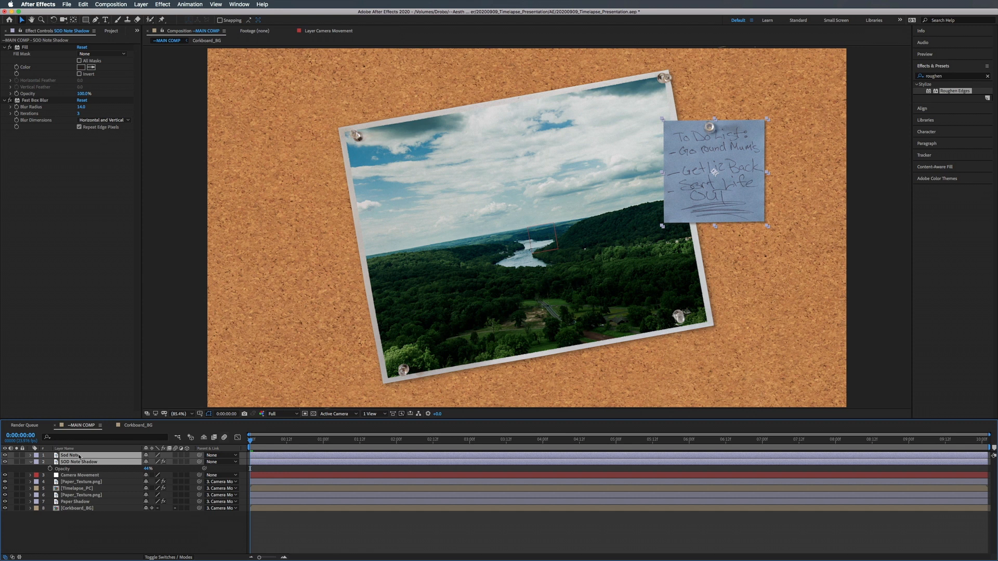
key("super+shift+c")
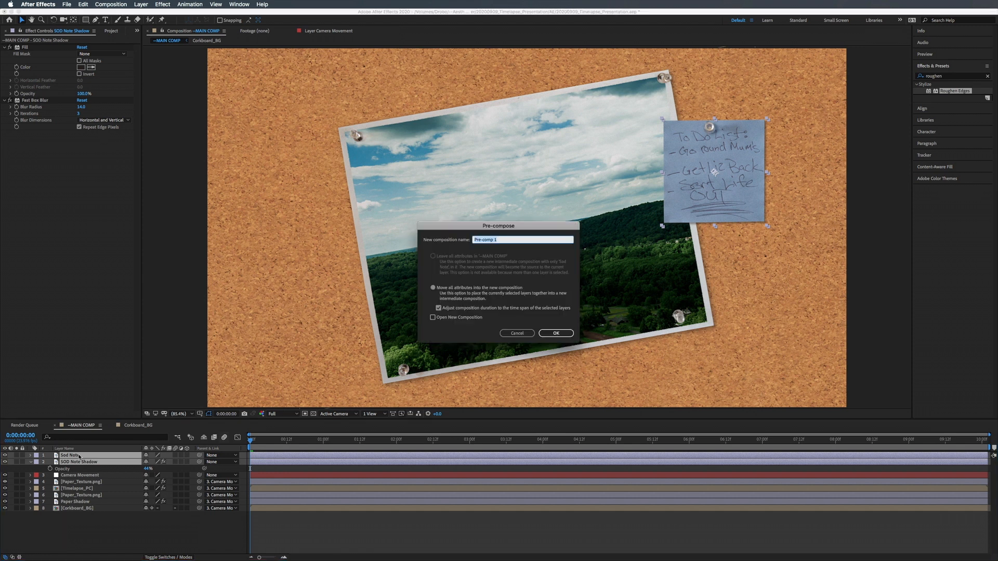
type("SOD Note Comp")
key("Return")
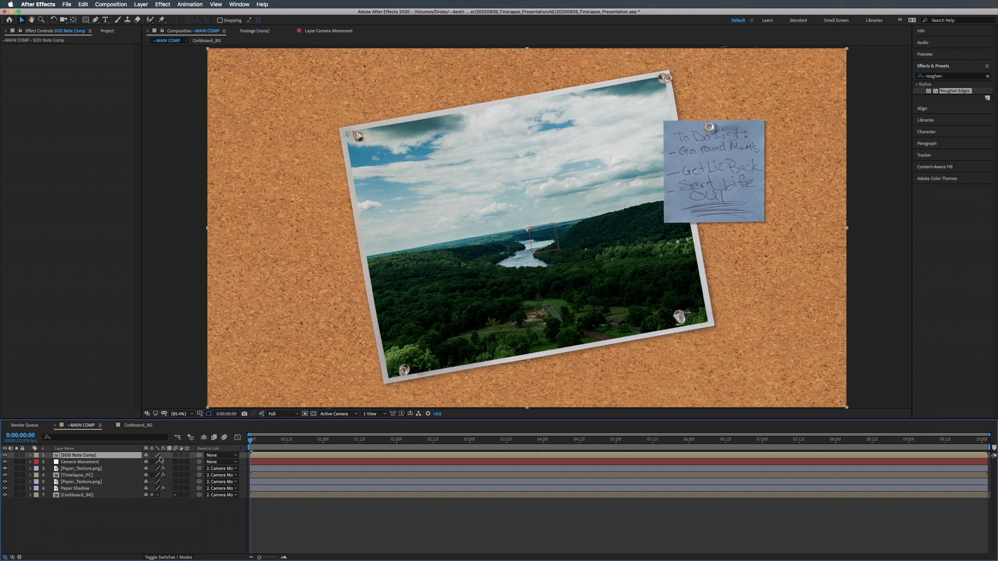
Move SOD Note Comp below Camera Movement and parent it to that layer, checking the motion up to 0:00:03:21.
left_click_drag(115, 456, 115, 466)
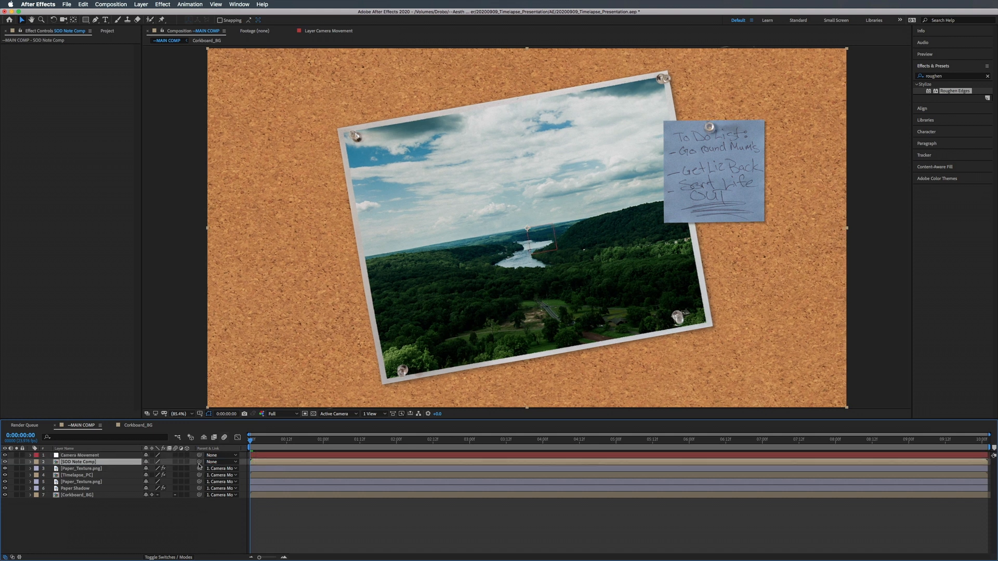
left_click_drag(199, 464, 99, 456)
left_click_drag(333, 439, 533, 432)
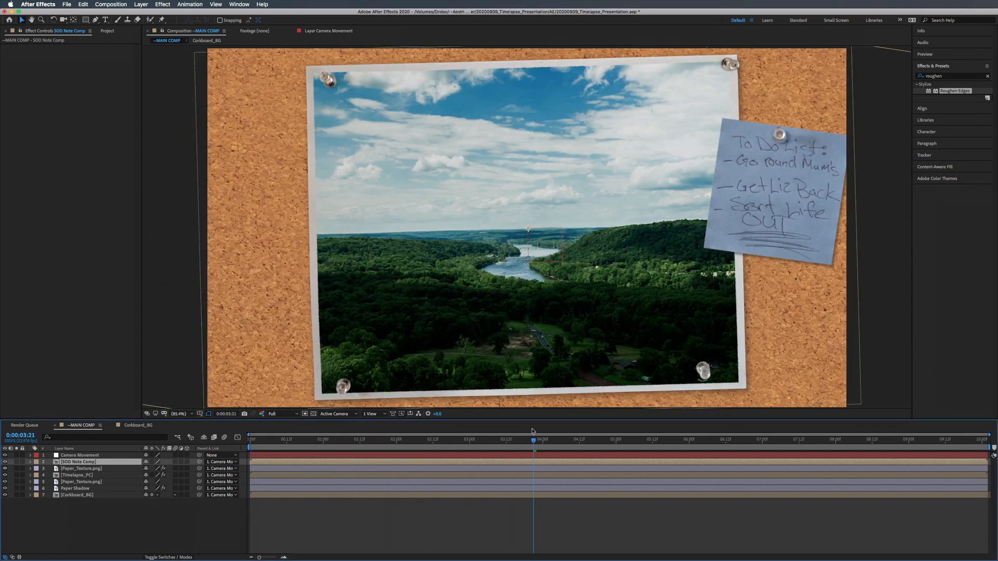
key("Home")
Add TPS_Note.png to MAIN COMP at 23% scale near the photo's lower-right corner, with a lower copy named TPS Shadow.
left_click(107, 31)
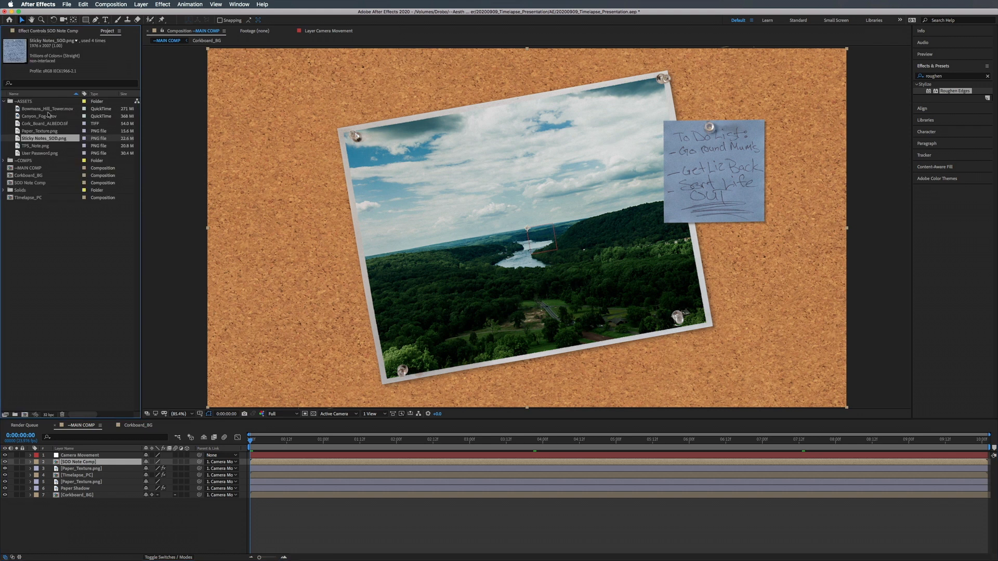
left_click(42, 161)
left_click_drag(35, 146, 270, 199)
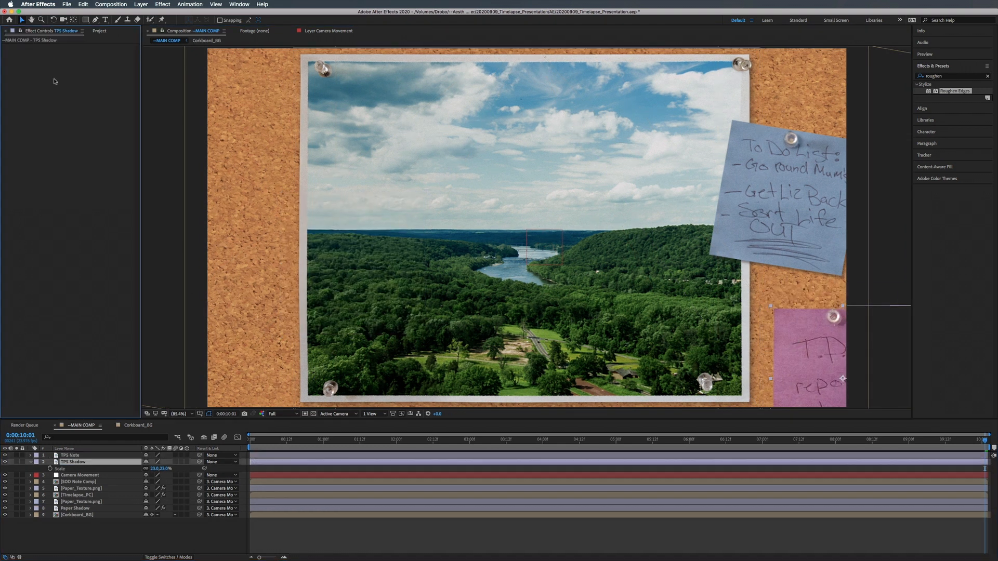
Paste the copied Fill and Fast Box Blur effects onto TPS Shadow and lower the layer's opacity.
key("super+v")
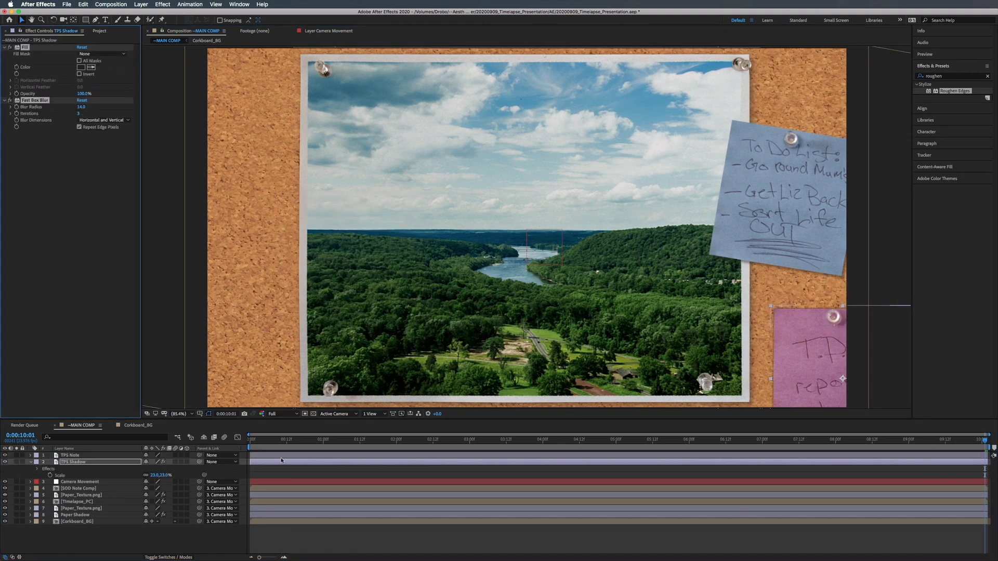
left_click(281, 461)
key("t")
left_click_drag(148, 468, 118, 468)
Precompose the TPS Note and TPS Shadow layers into a composition named TPS Note Comp.
left_click(70, 455, "super")
key("super+shift+c")
type("TPS Note")
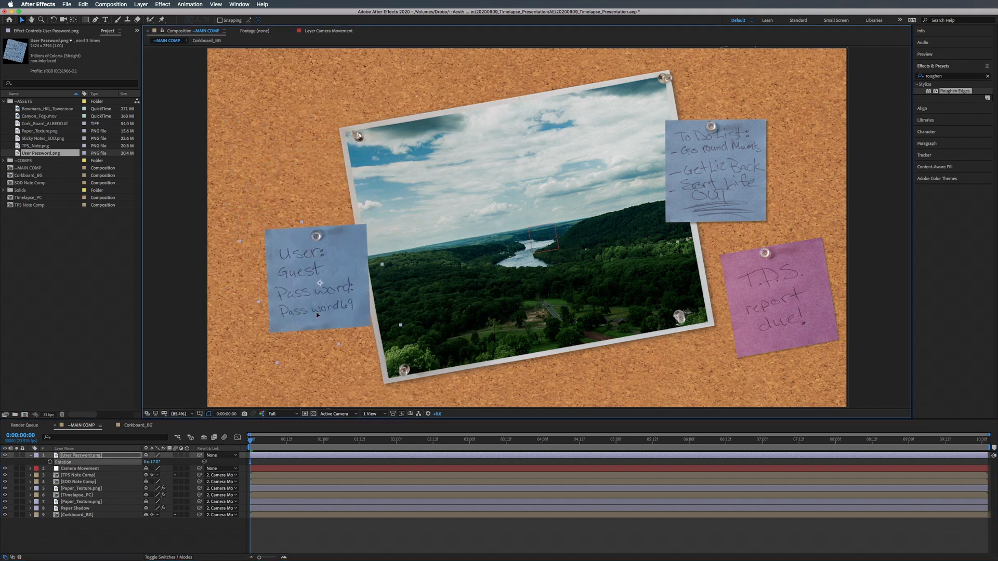
Lower the User Password Shadow layer's opacity and show the timeline's blending mode columns.
left_click_drag(149, 469, 118, 469)
left_click(168, 557)
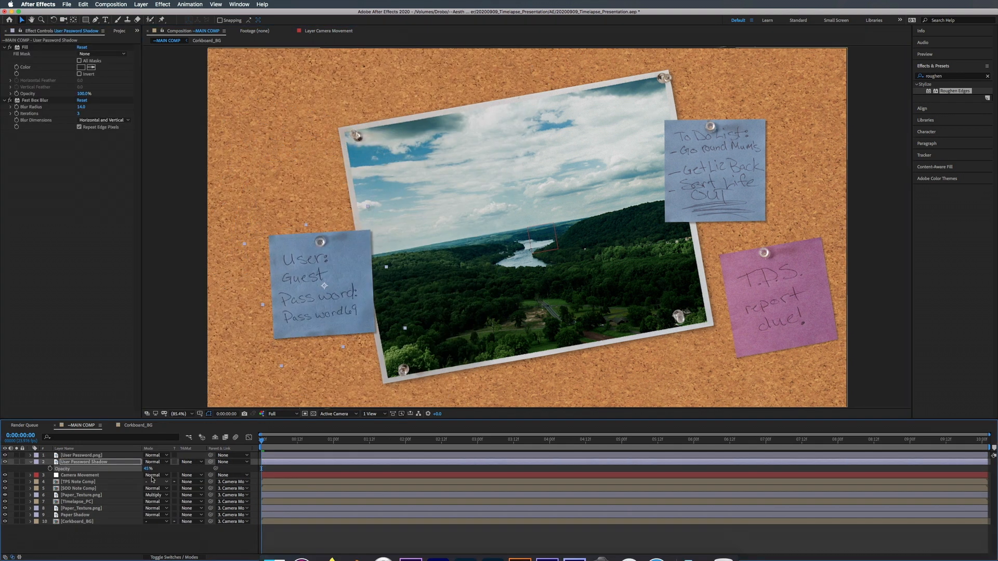
left_click(77, 488)
Precompose User Password.png and its shadow as Password Comp, placed below Camera Movement and parented to it.
left_click(78, 454)
left_click(78, 461, "shift")
key("super+shift+c")
type("Password Comp")
key("Return")
key("super+bracketleft")
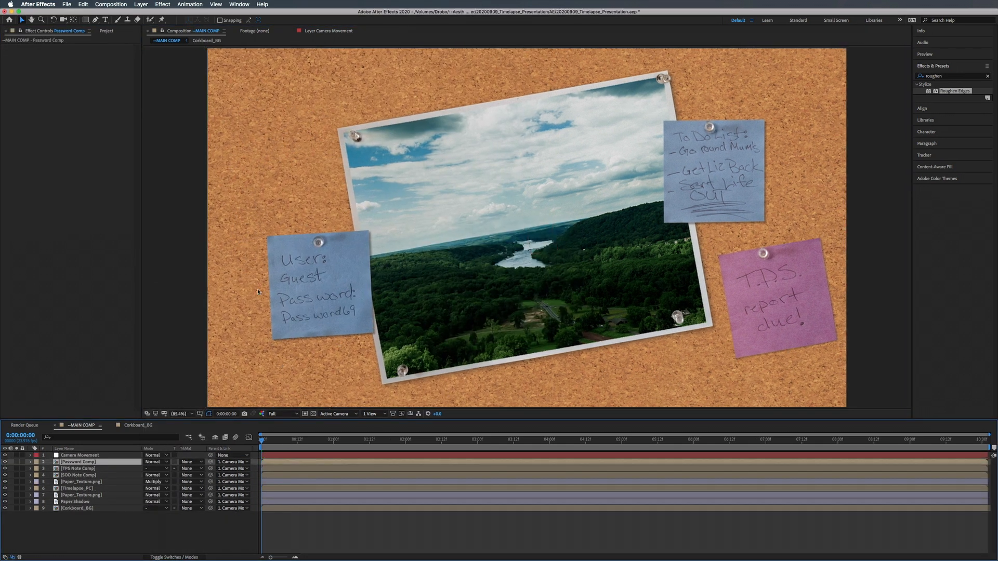
Play back MAIN COMP to review the camera move with all three sticky notes.
key("space")
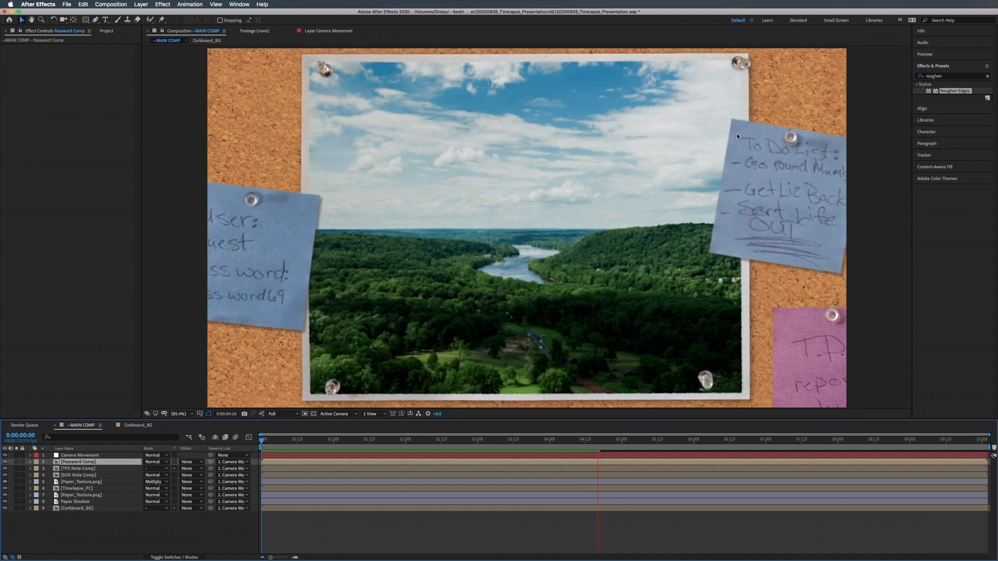
key("space")
key("space")
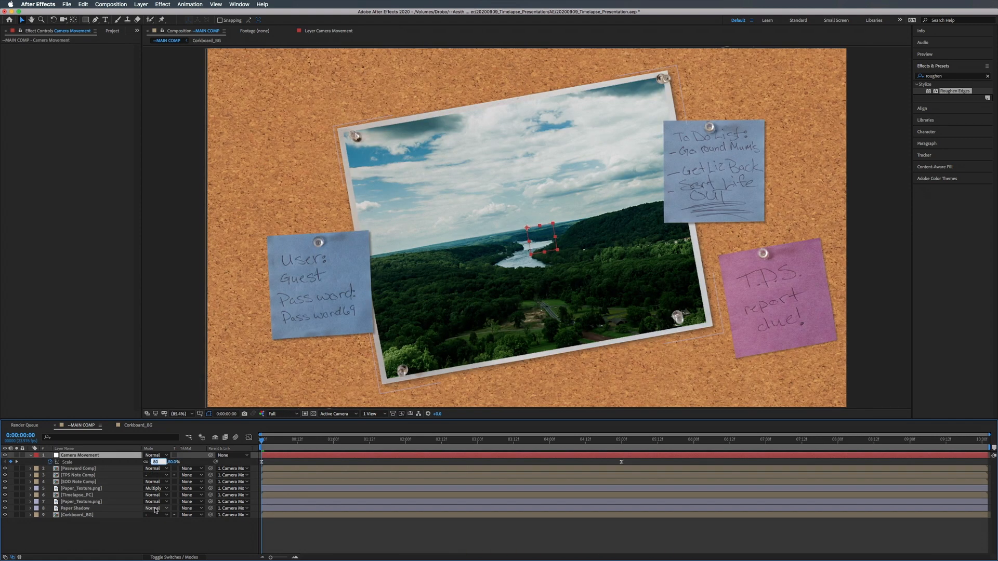
Reduce the Camera Movement layer's starting scale keyframe at the first frame to 71%.
type("75")
key("Return")
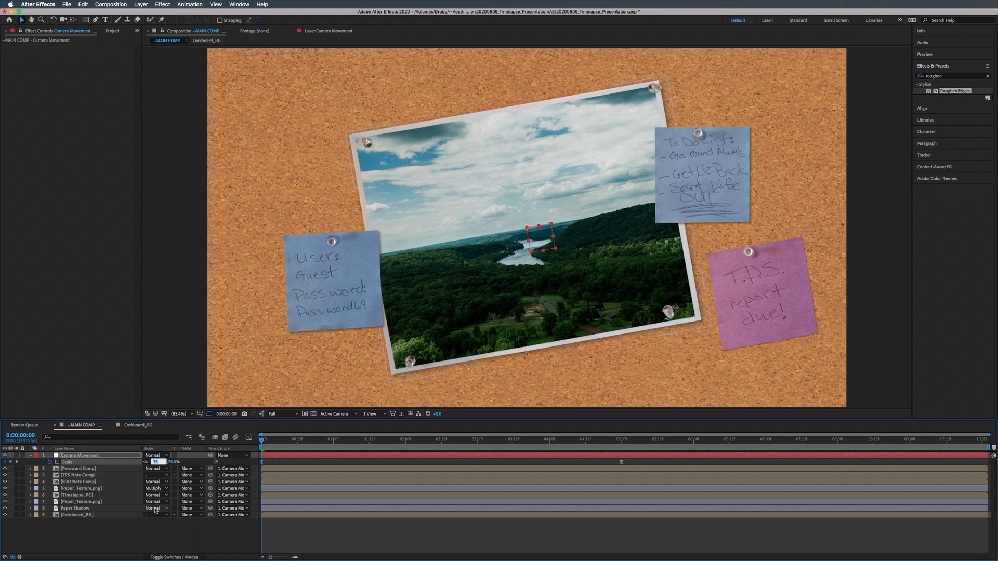
key("Down")
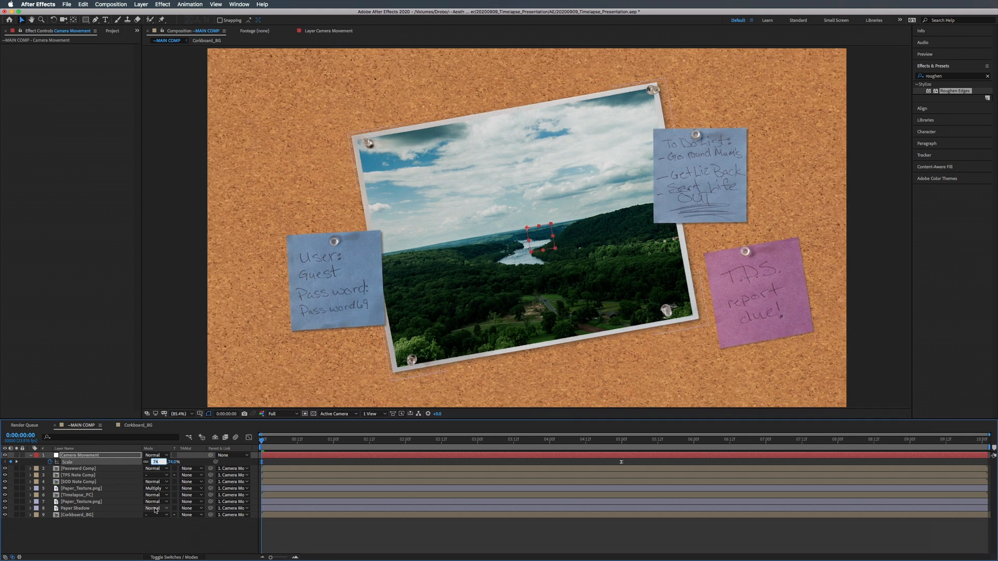
key("Down")
key("Down")
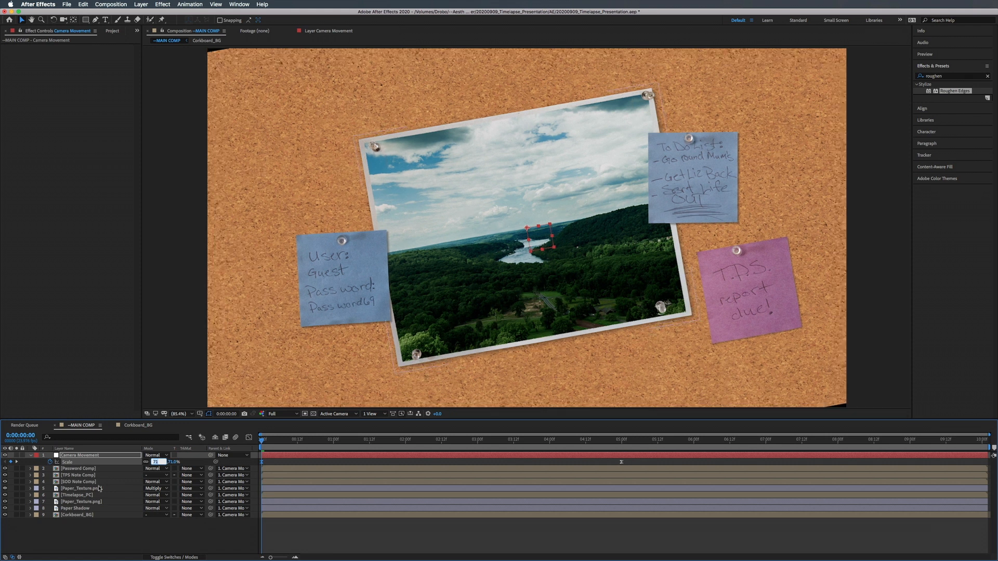
Set the Motion Tile Output Height in Corkboard_BG to 220 and return to MAIN COMP.
left_click(133, 425)
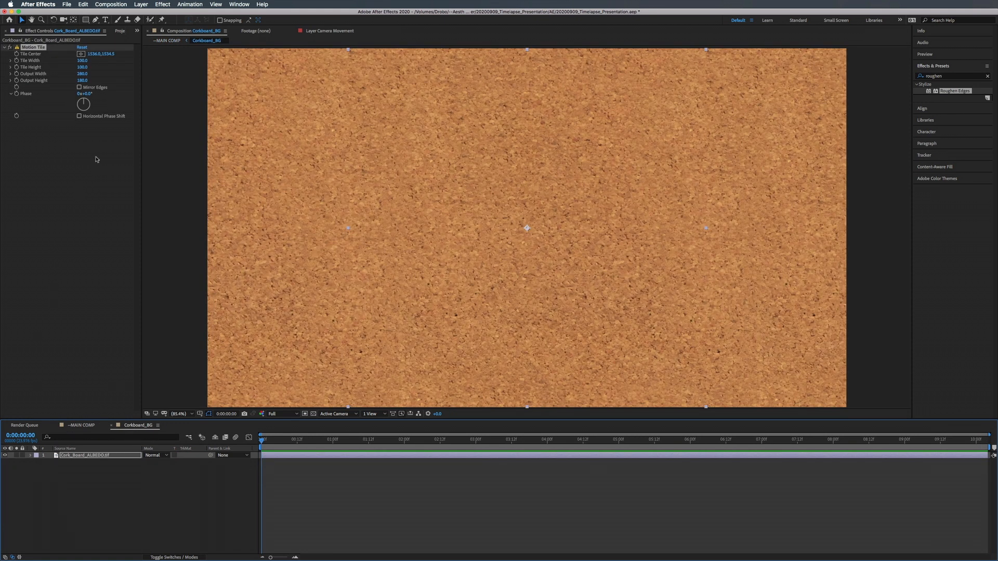
left_click(84, 426)
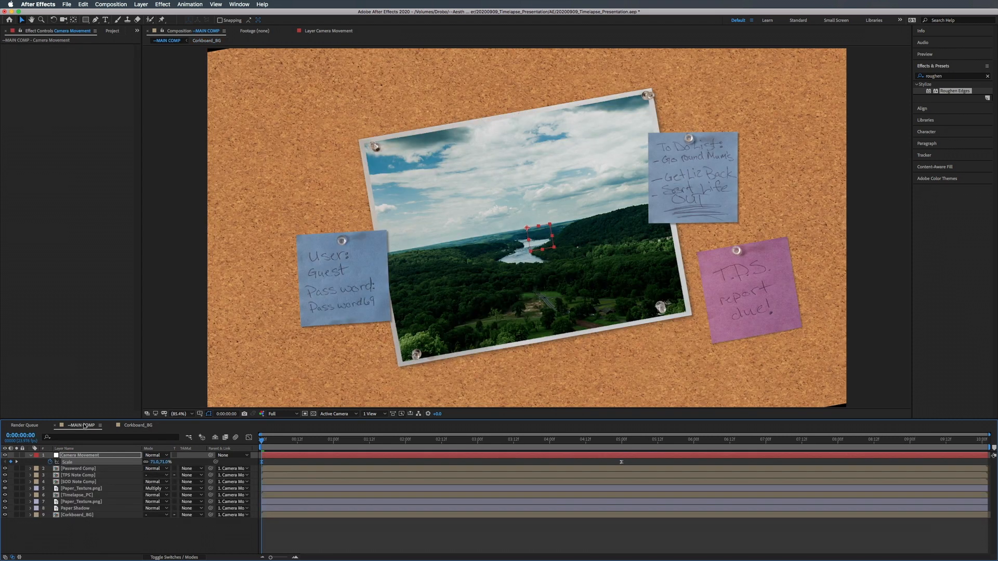
left_click(130, 426)
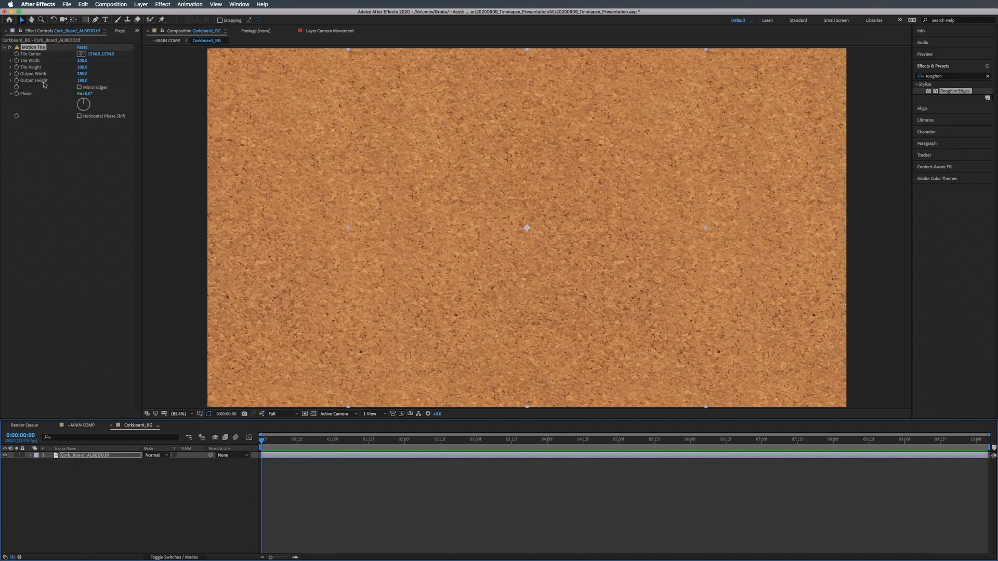
left_click(81, 81)
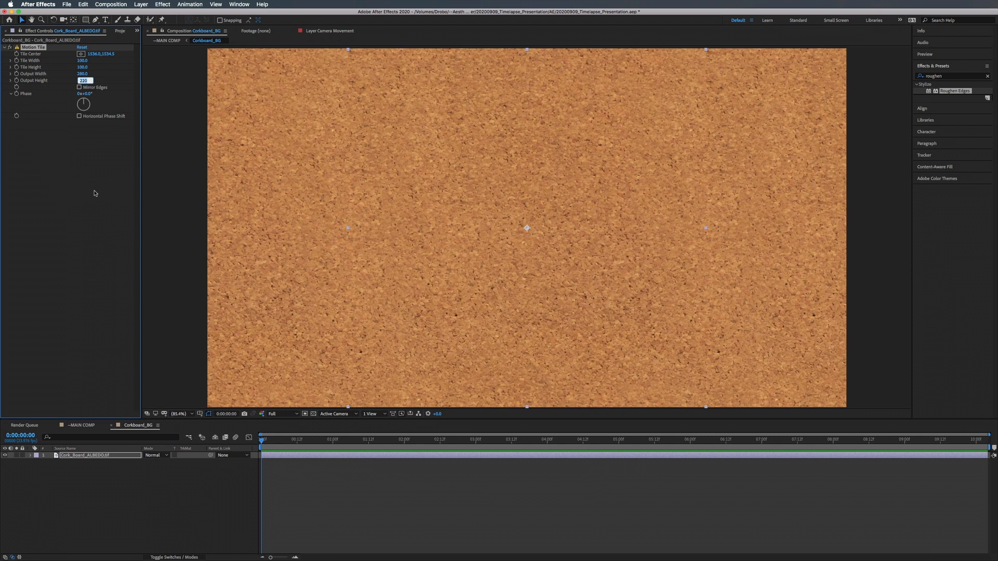
type("220")
left_click(79, 425)
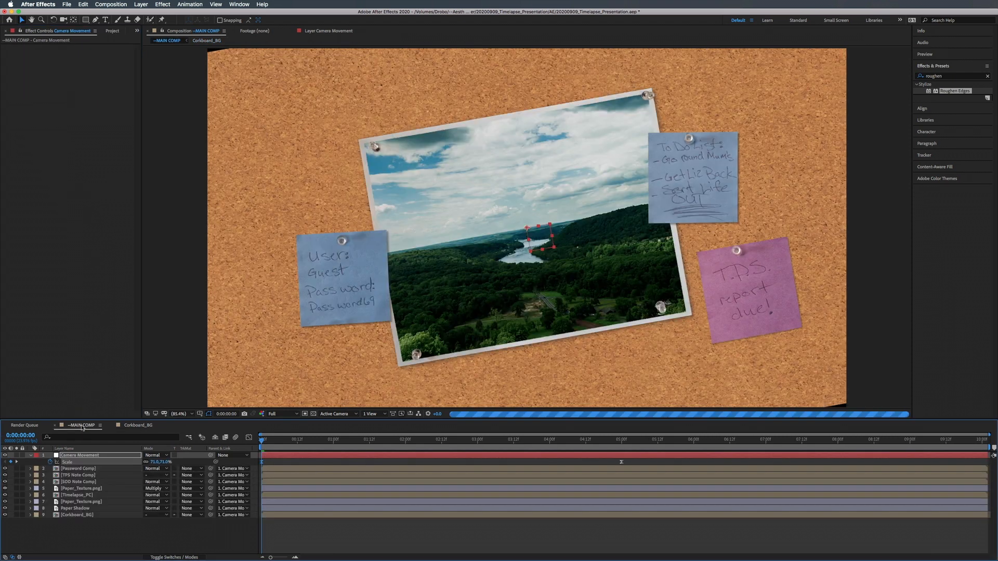
Open Camera Movement's starting scale value, inspect the frame at 0:00:03:23, and collapse the layer's Scale property.
left_click(98, 456)
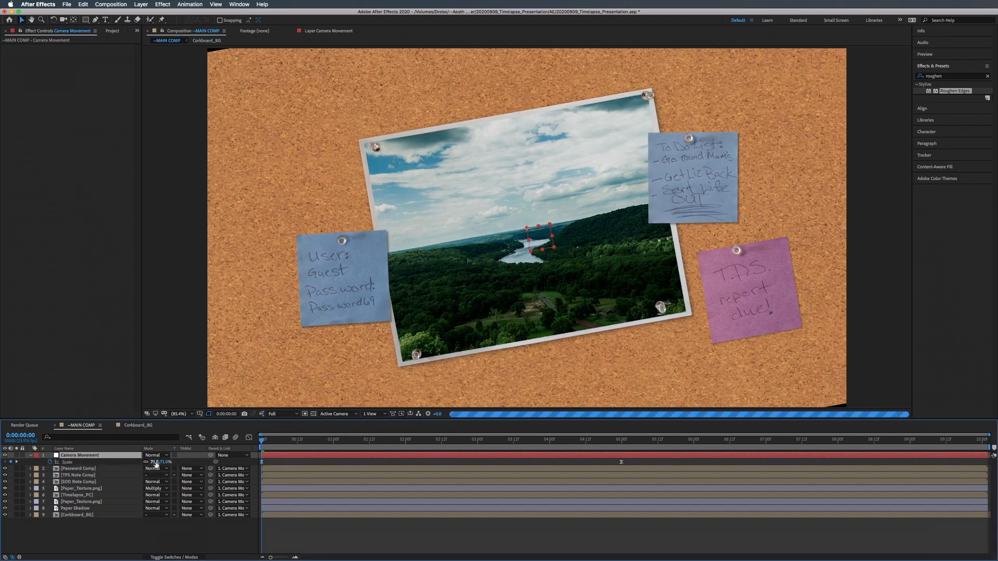
left_click(154, 462)
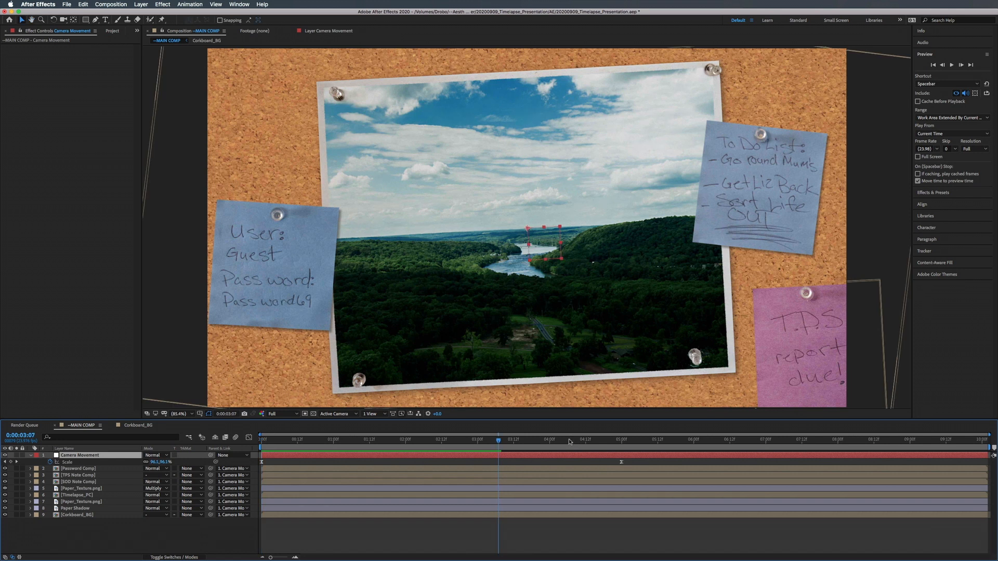
left_click(547, 440)
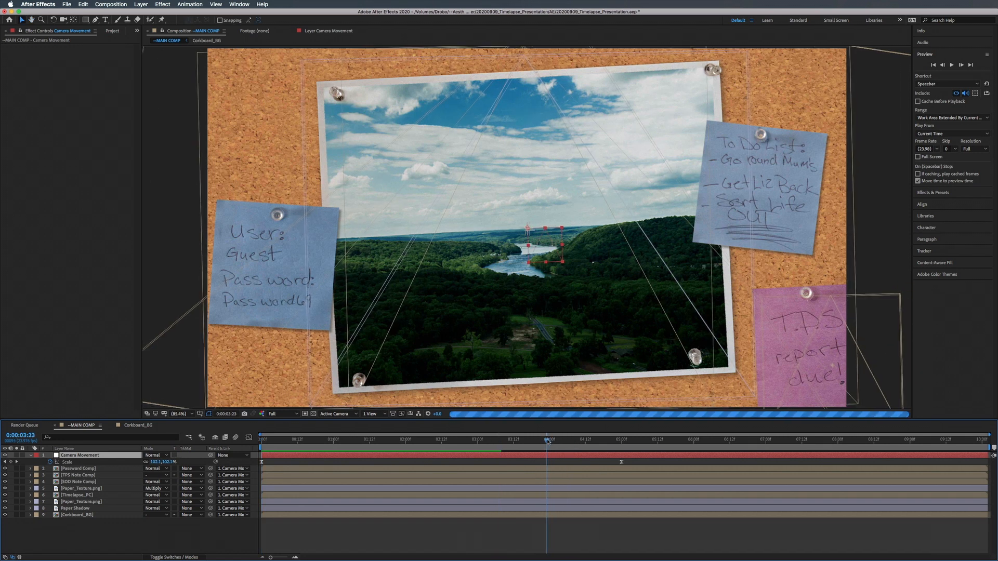
key("s")
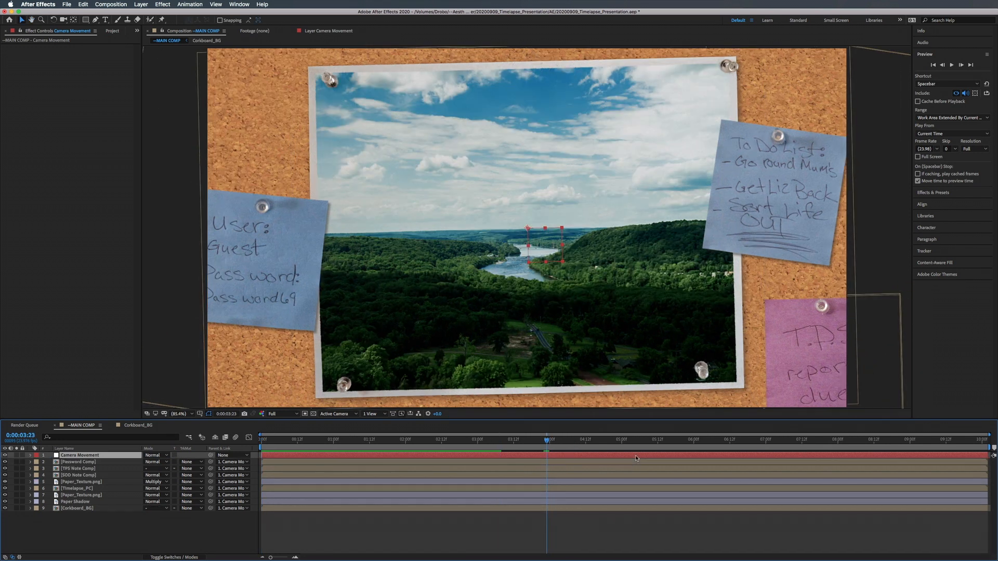
Move the Camera Movement layer's ending scale and rotation keyframes earlier, to about 0:00:04:00.
key("u")
left_click_drag(635, 461, 550, 469)
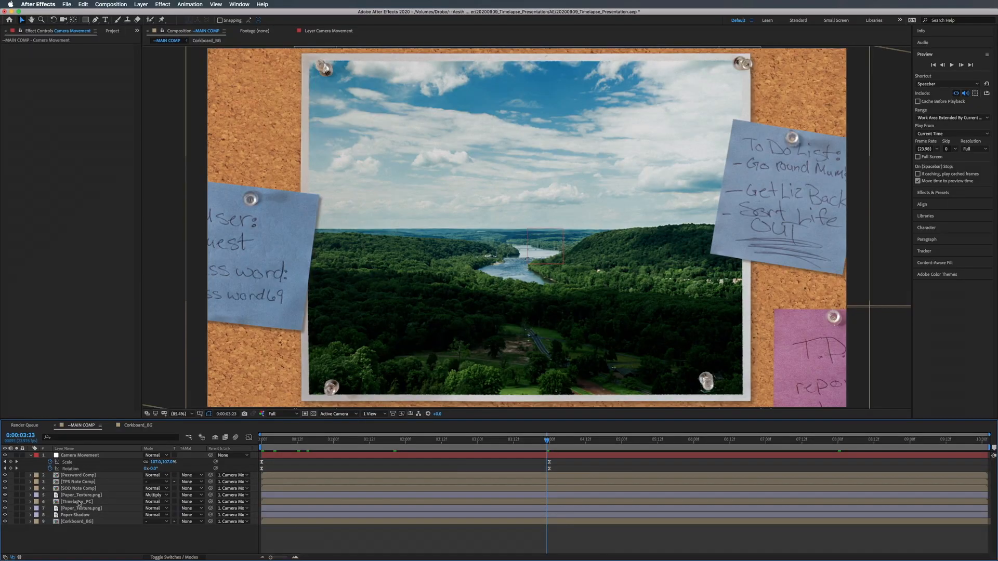
Duplicate the Timelapse_PC layer and save the project.
left_click(76, 502)
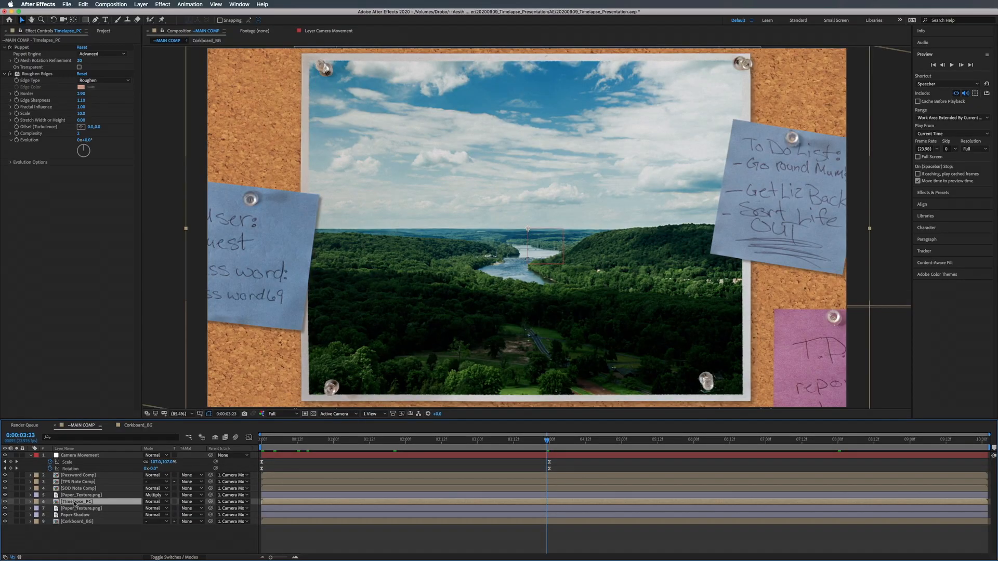
key("ctrl+d")
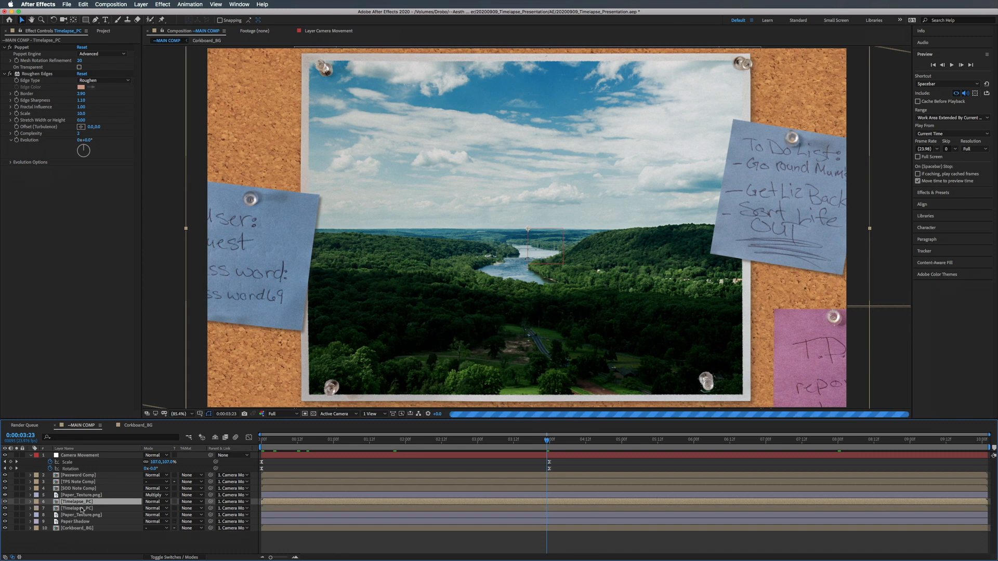
left_click(80, 508)
key("ctrl+s")
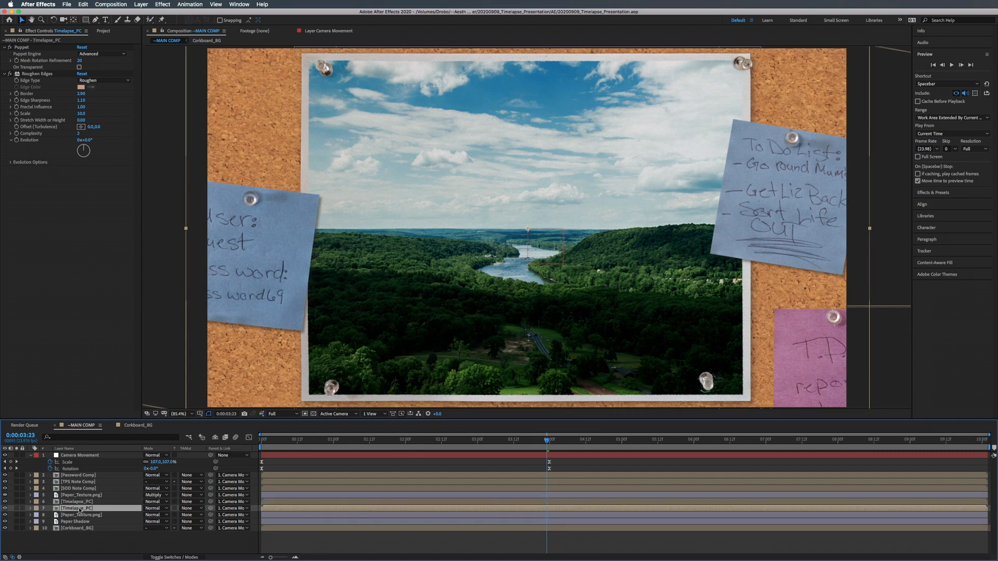
Freeze the lower Timelapse_PC copy at 0:00:03:23, split it at that frame, and delete the second part.
right_click(289, 510)
mouse_move(316, 393)
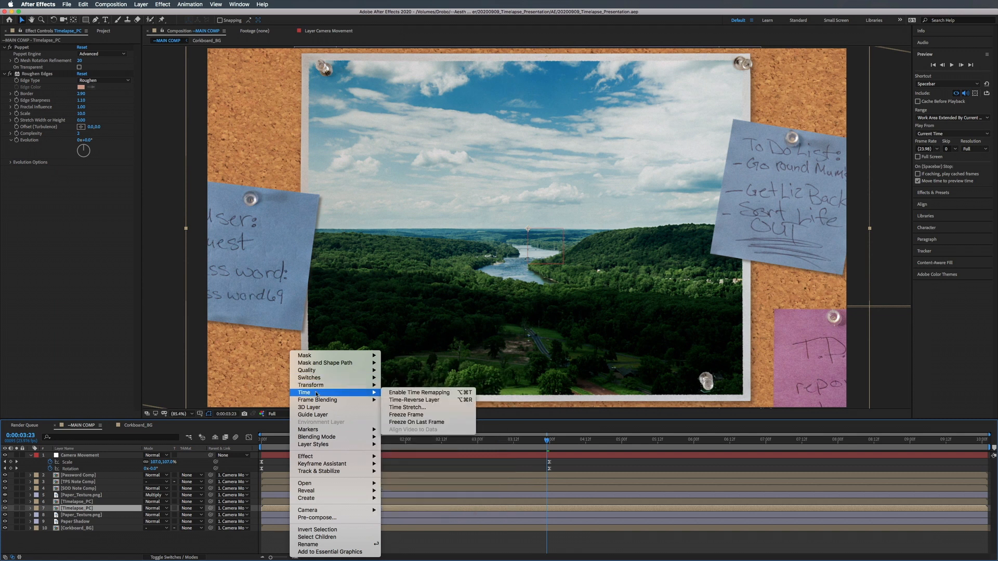
left_click(406, 415)
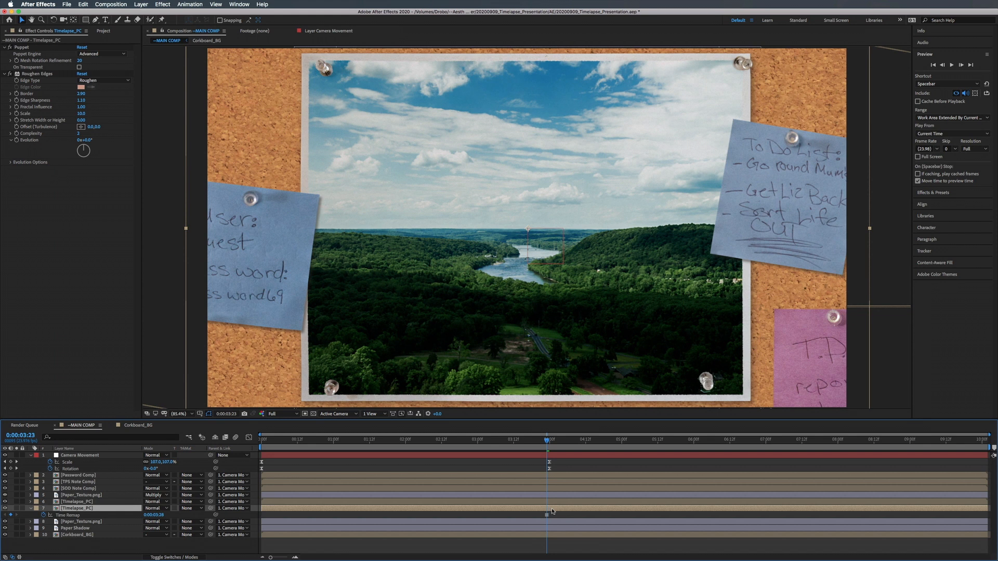
key("super+shift+d")
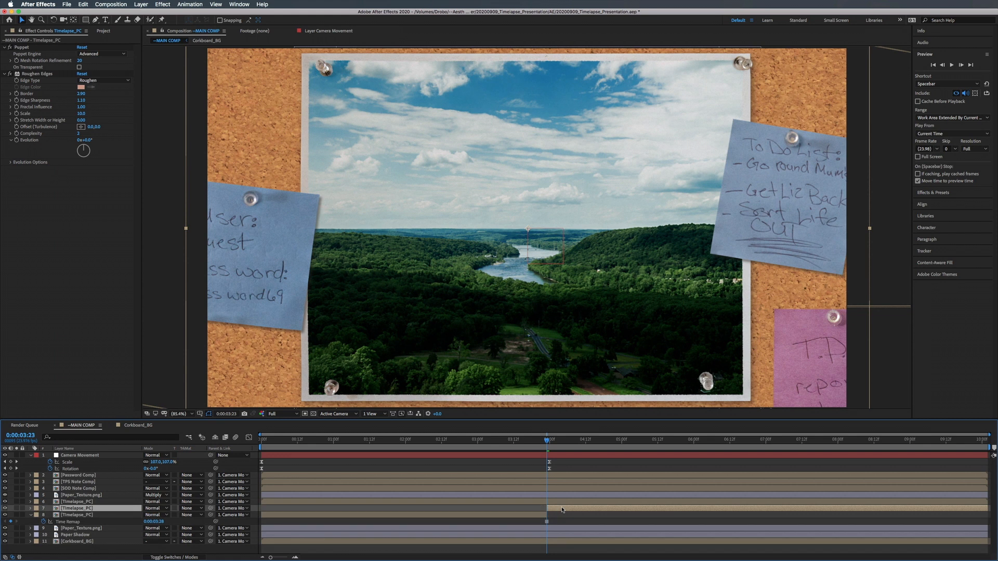
key("Delete")
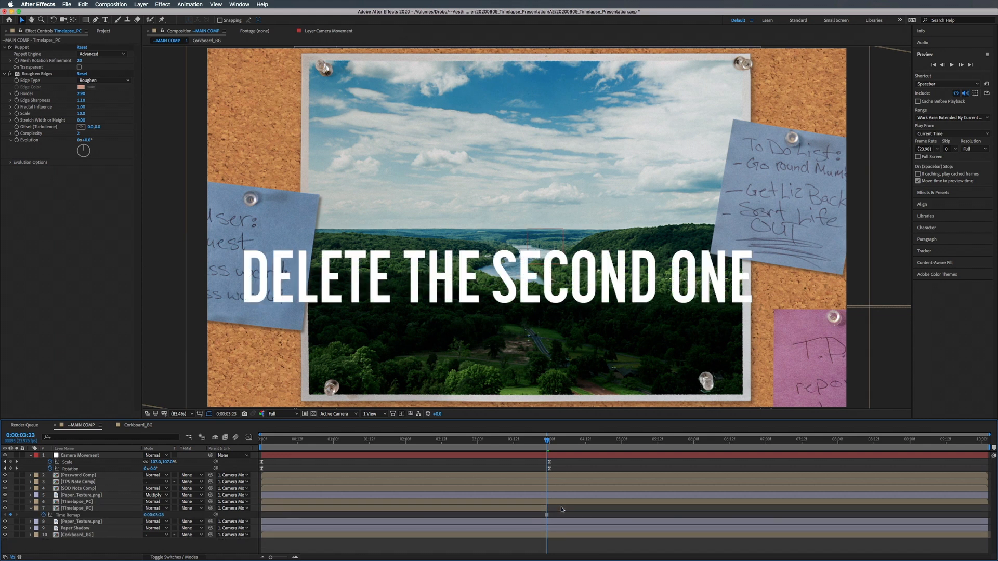
Rename the trimmed freeze-frame layer to Timelapse_PC Still.
key("Return")
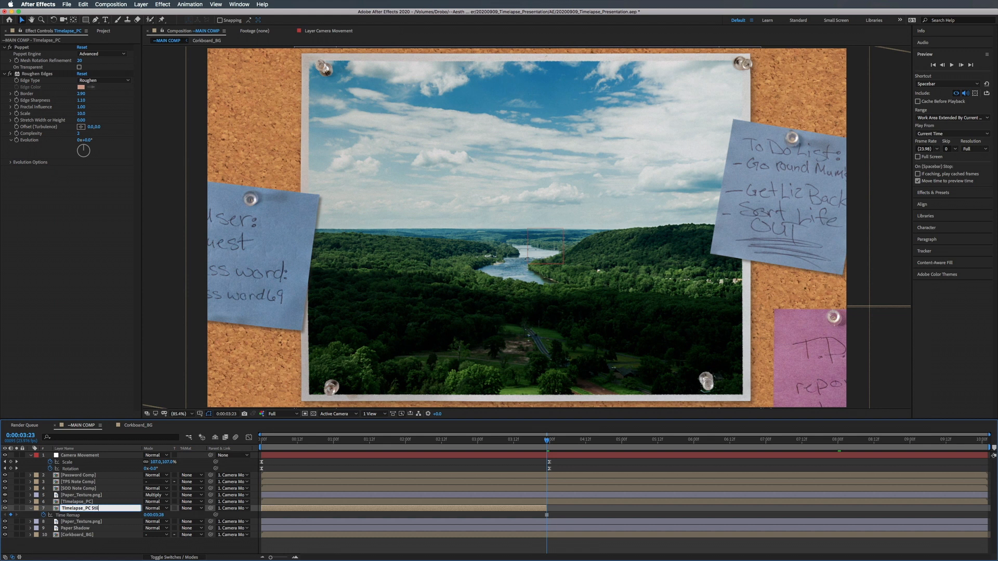
type("Still")
key("Return")
Move the upper Timelapse_PC layer to start at 0:00:03:18 and keyframe its opacity from 0% there to 100% at 0:00:03:22.
left_click(77, 502)
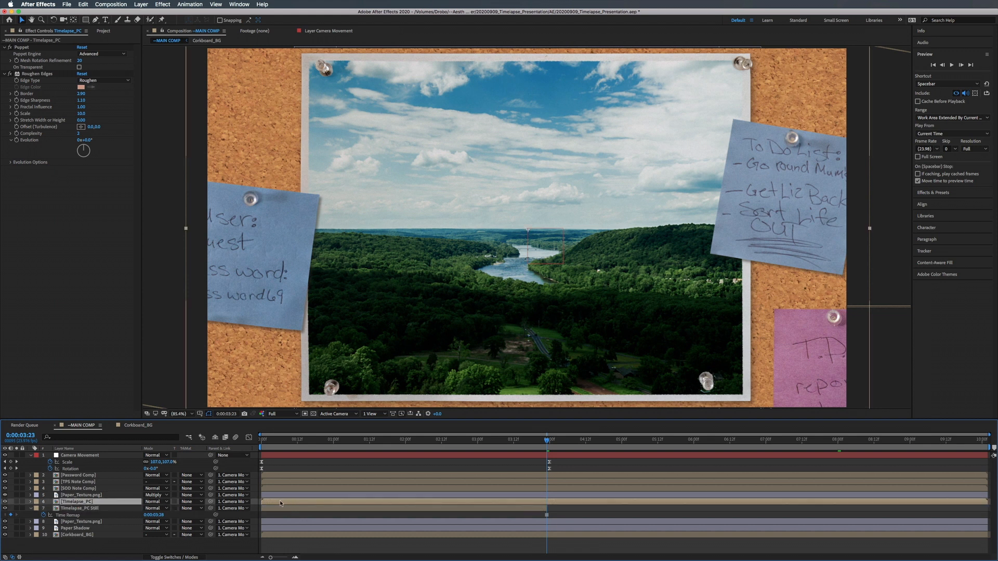
left_click_drag(280, 500, 550, 502)
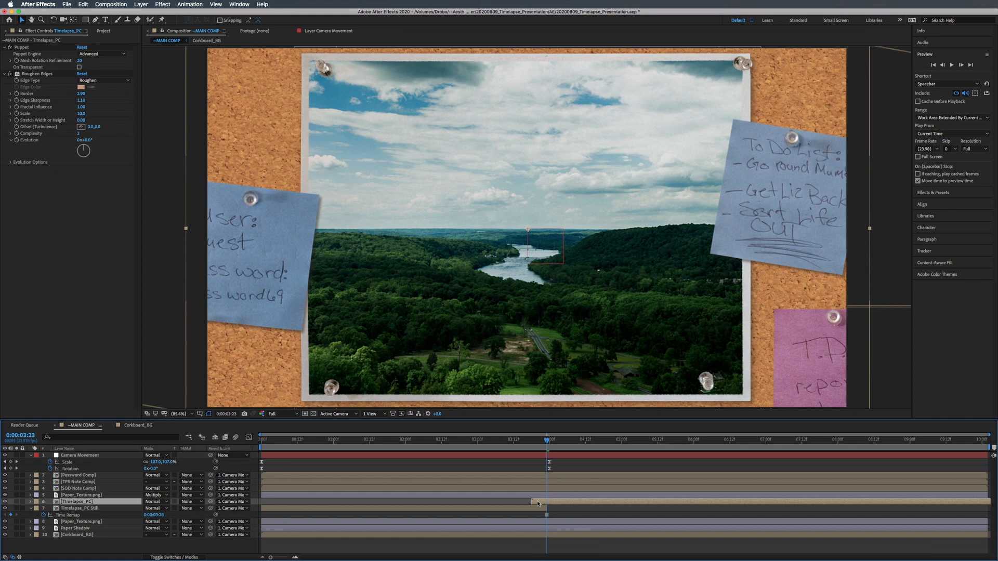
key("t")
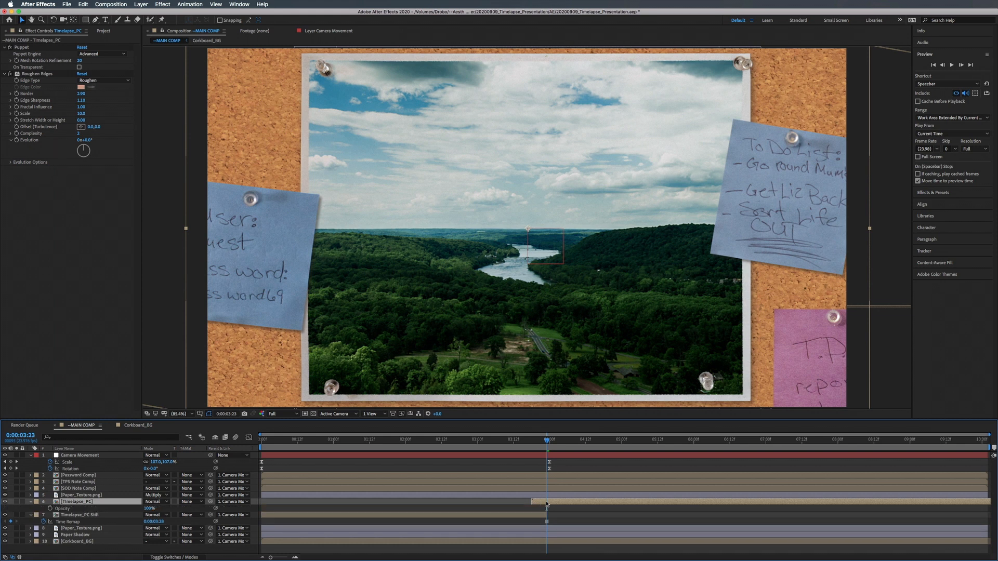
key("Page_Up")
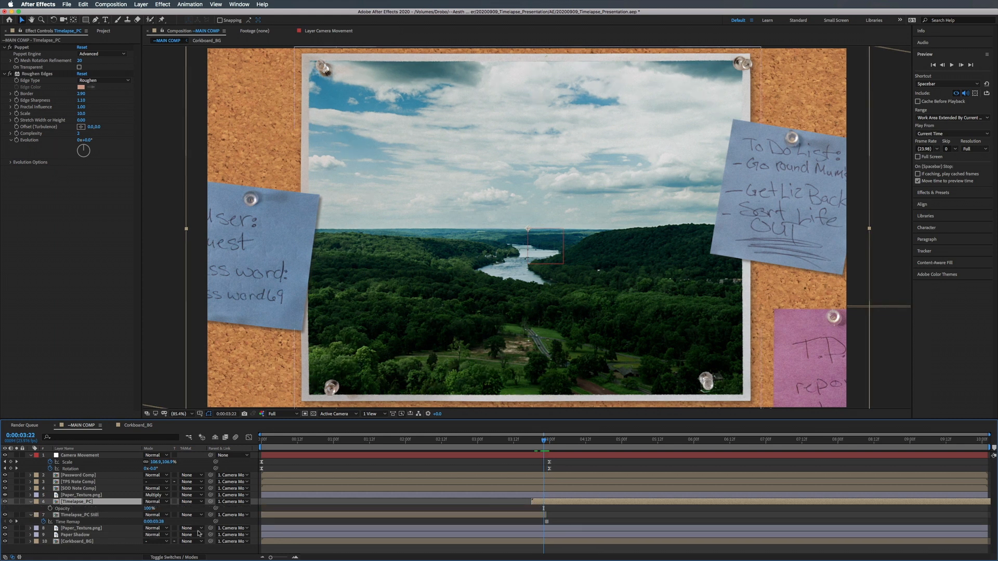
left_click(51, 508)
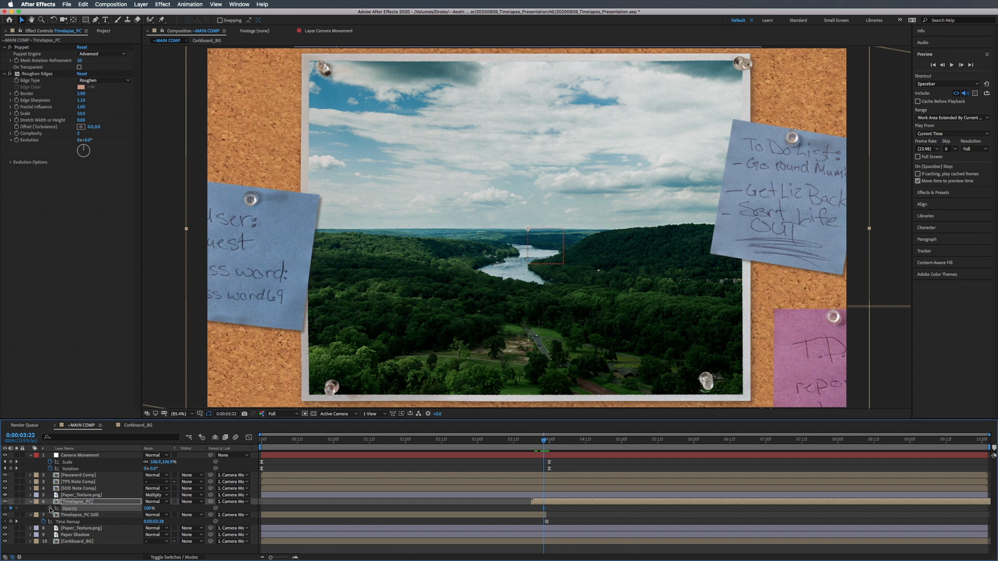
left_click(533, 442)
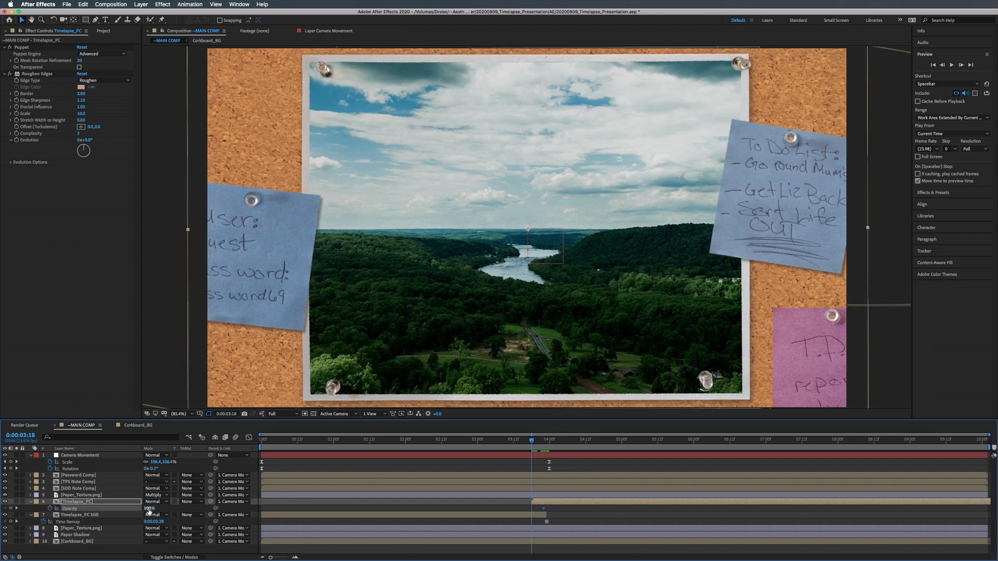
left_click(149, 508)
type("0")
key("Return")
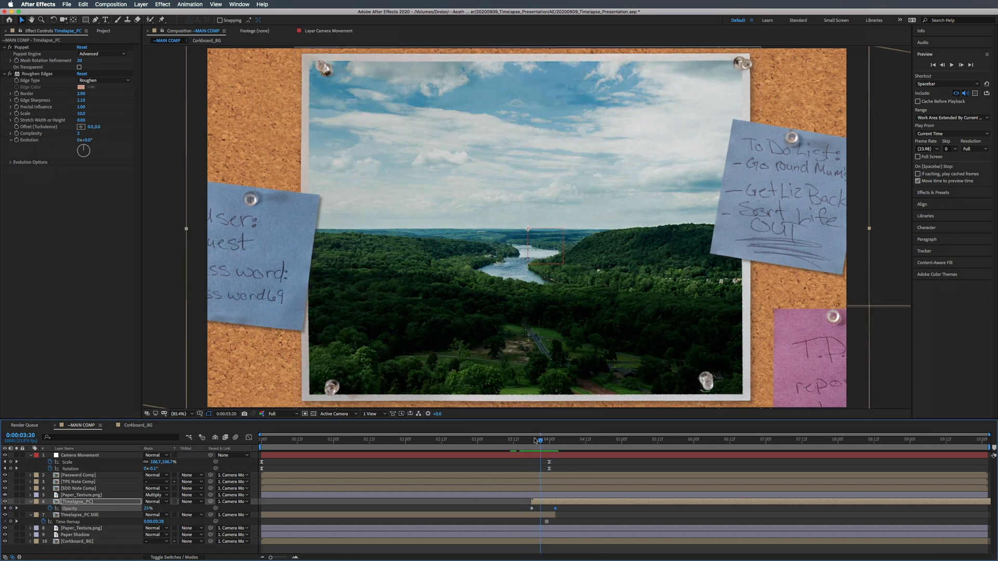
Set the Camera Movement layer's starting rotation keyframe at the first frame to -7°.
left_click_drag(539, 440, 260, 442)
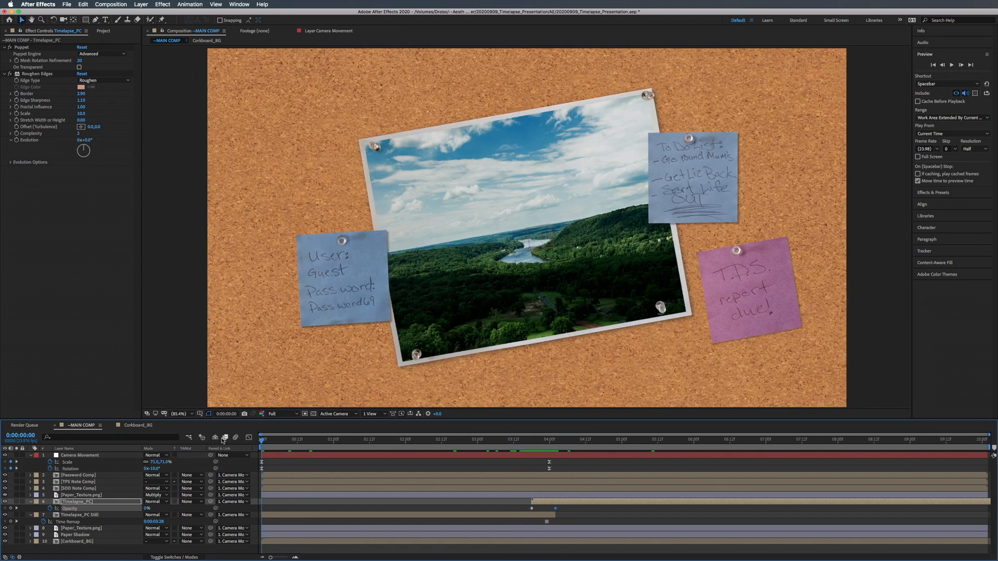
left_click(160, 469)
key("Up")
key("Up")
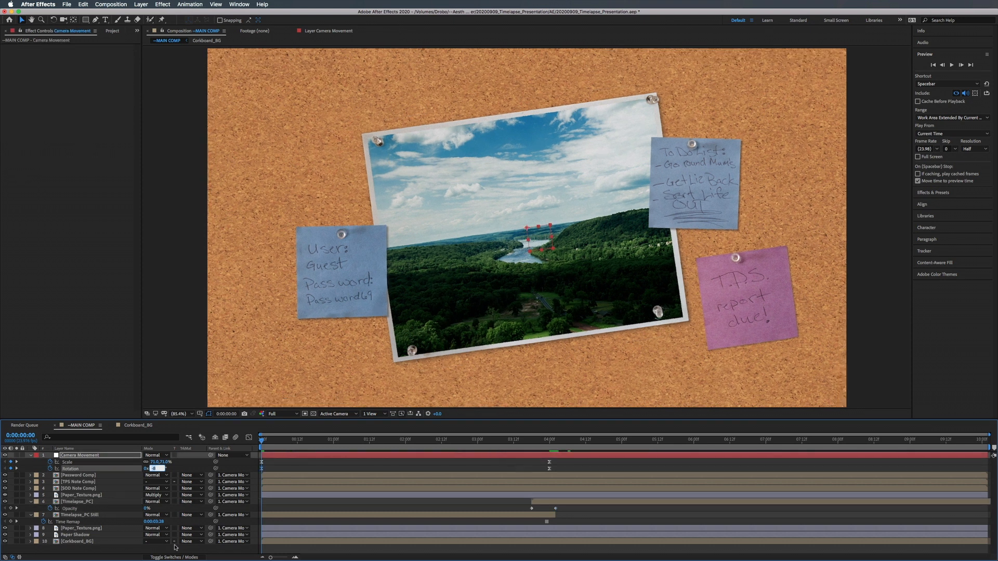
key("Up")
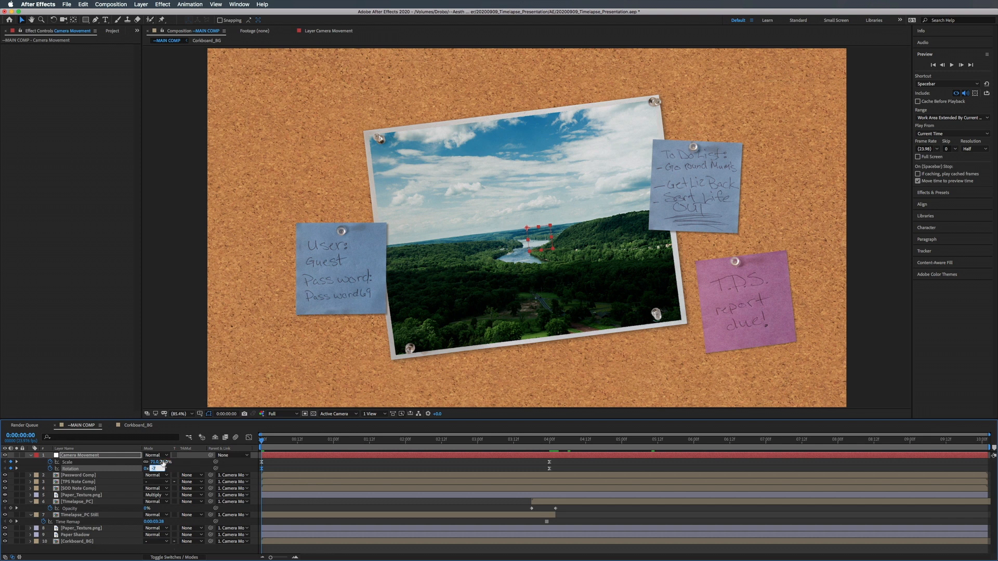
Set the Camera Movement layer's starting scale keyframe to 77% and play back the composition.
left_click(164, 462)
key("Up")
key("Up")
key("Up")
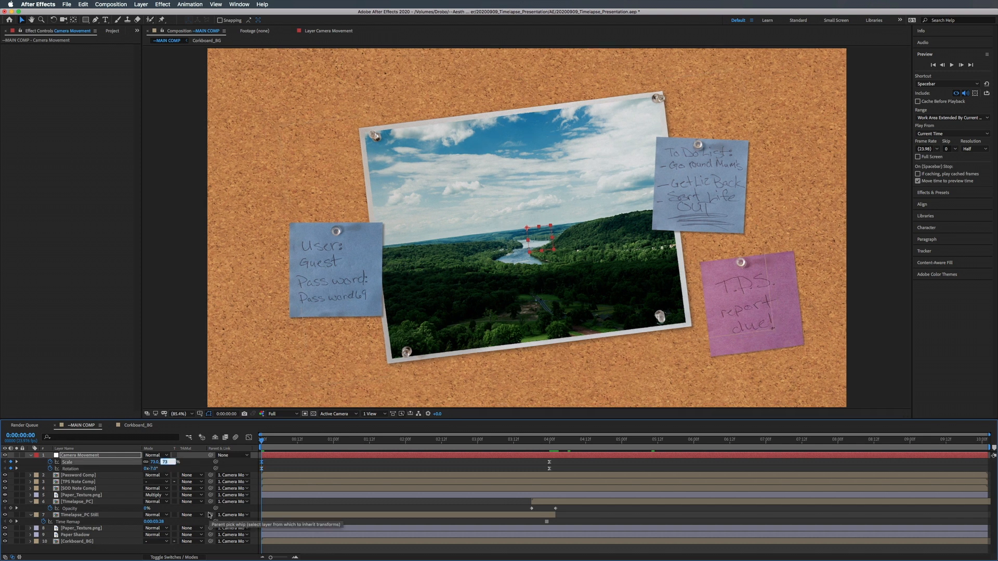
key("Up")
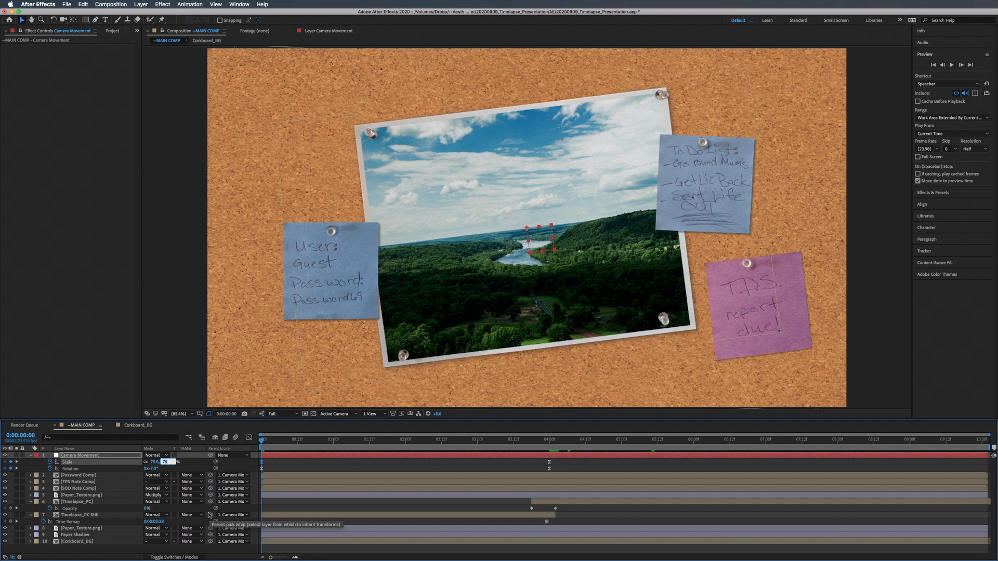
key("Up")
key("Up")
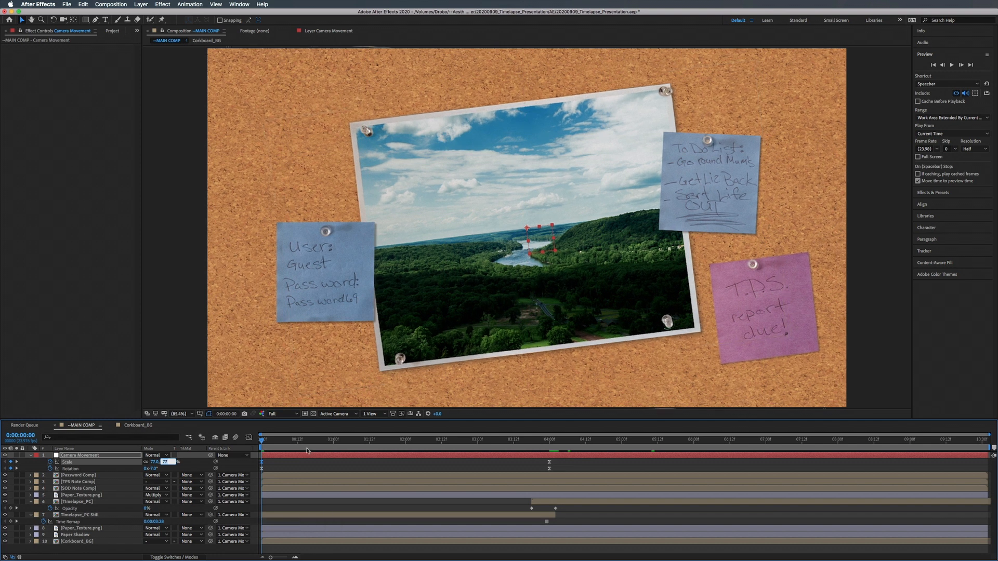
left_click(307, 475)
key("space")
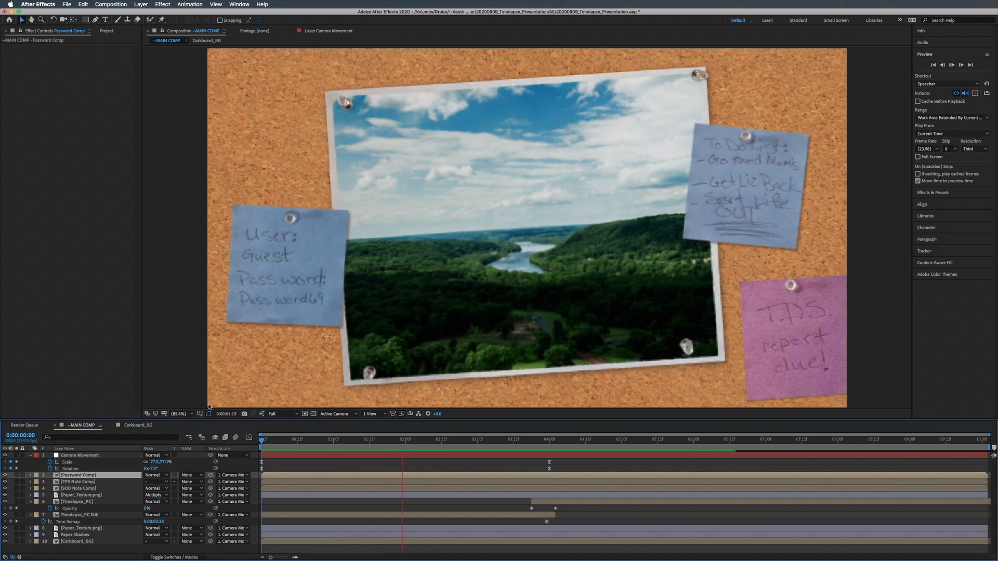